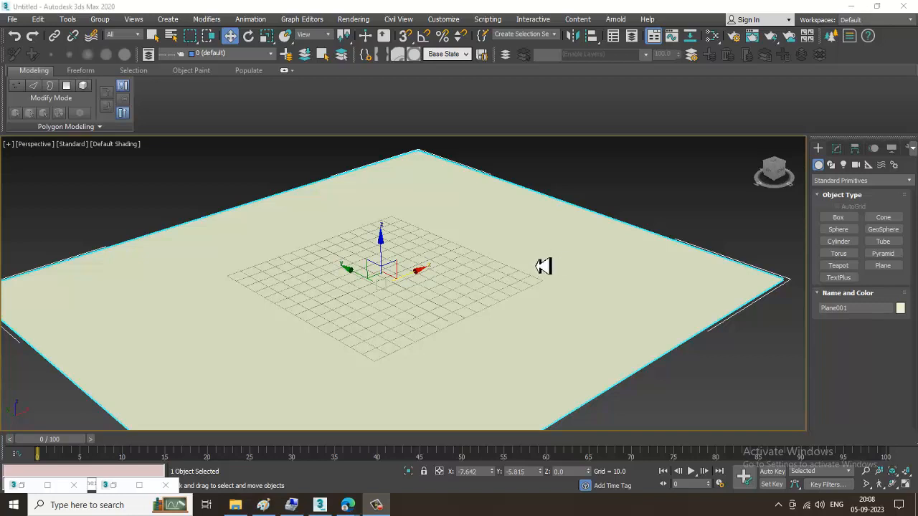
Step: View the reference image rover-comes-out-1_1.jpg in the image viewer and minimize its window
click(13, 20)
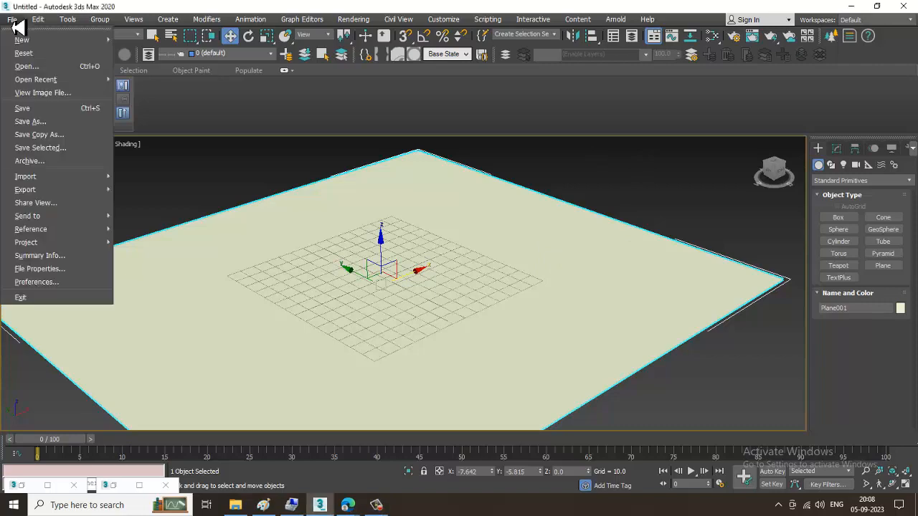
click(56, 93)
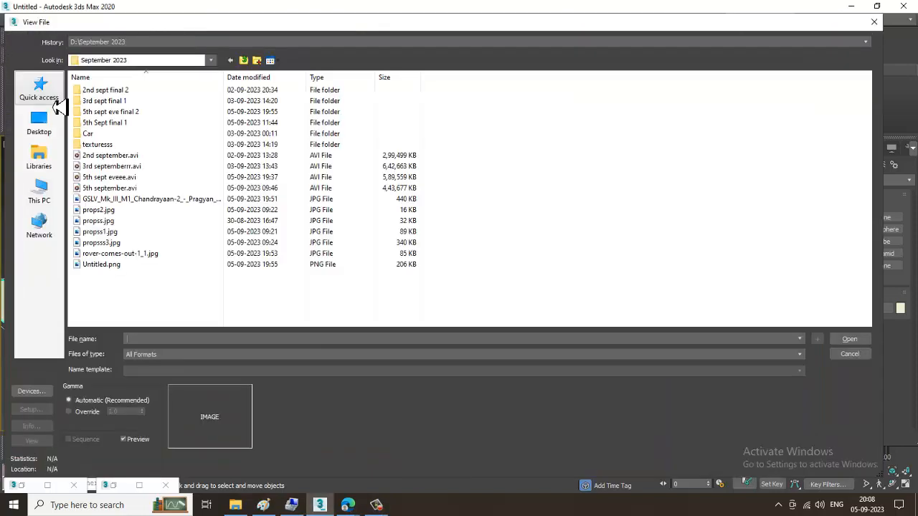
click(126, 255)
click(129, 264)
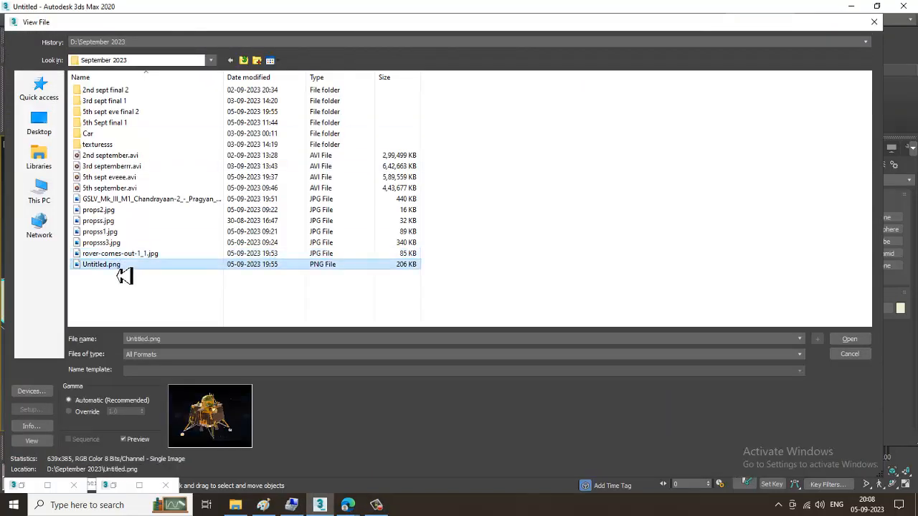
click(126, 254)
click(123, 279)
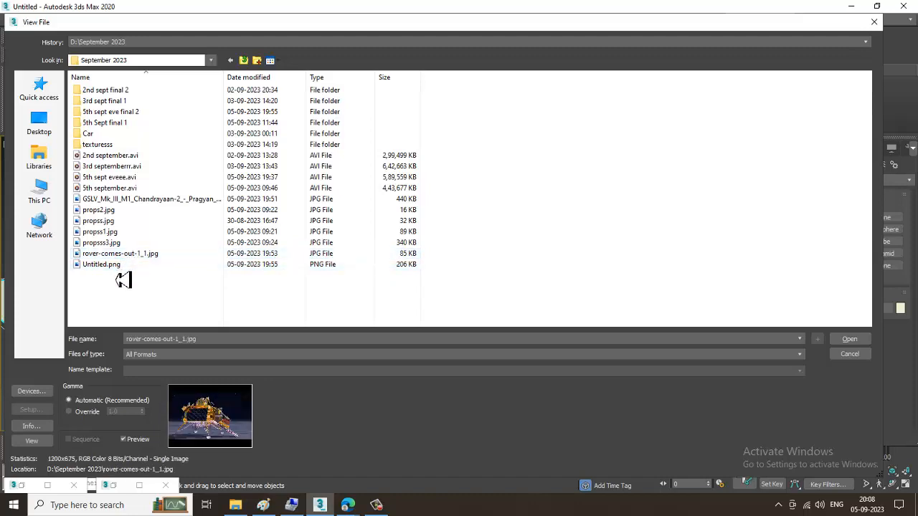
double_click(136, 254)
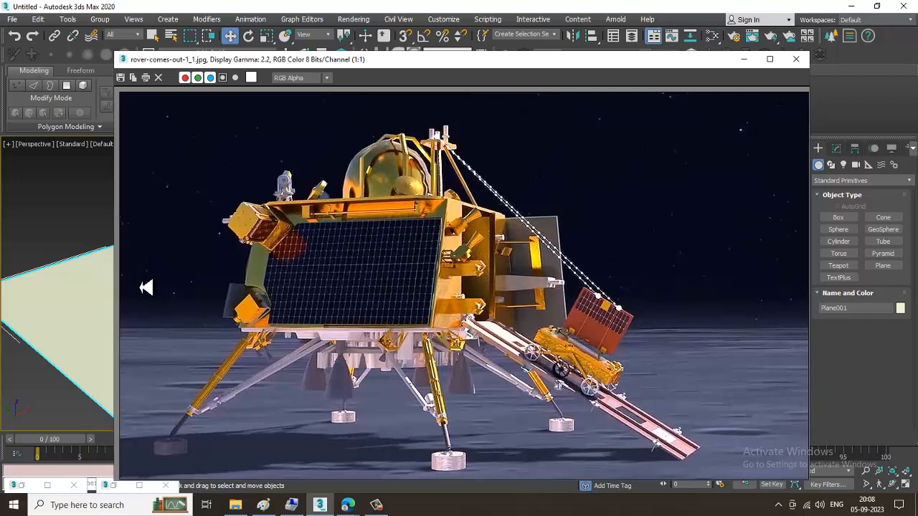
click(746, 62)
Step: Open the lander reference image Untitled.png, place its window beside the modelling area and make it taller
click(13, 19)
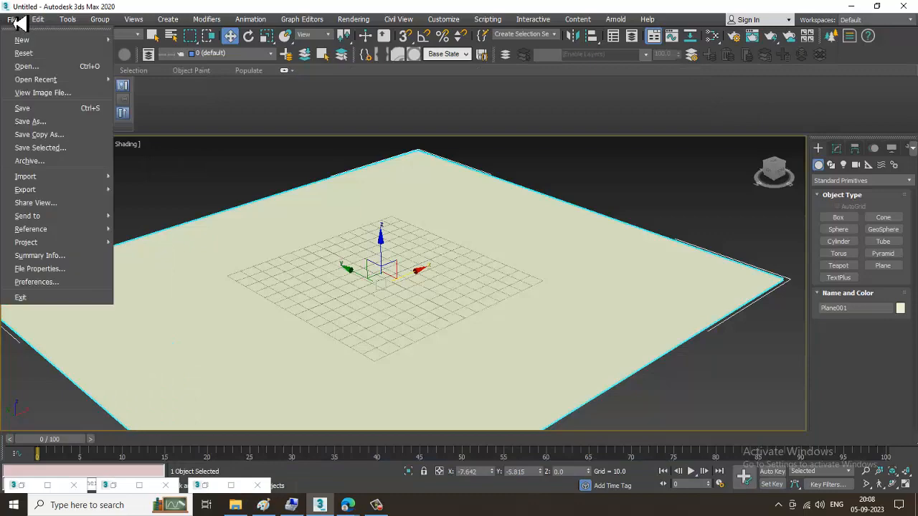
click(56, 98)
click(136, 255)
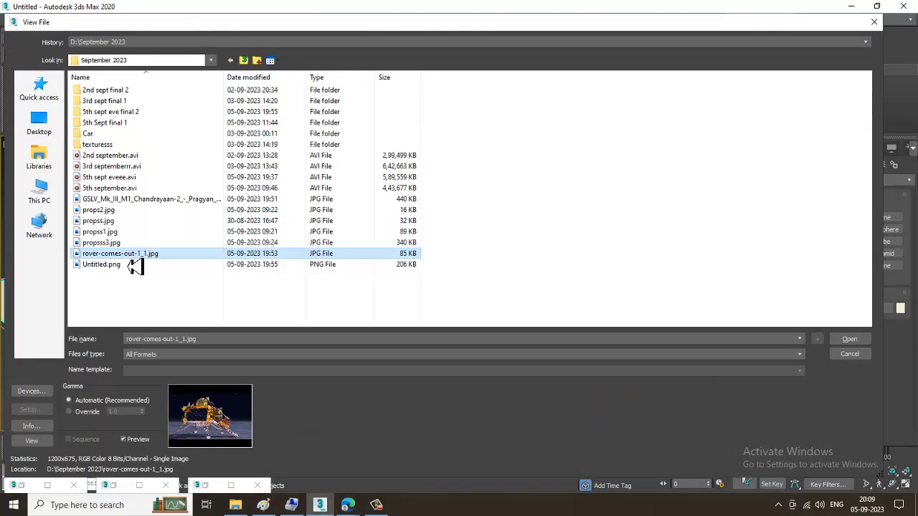
double_click(105, 266)
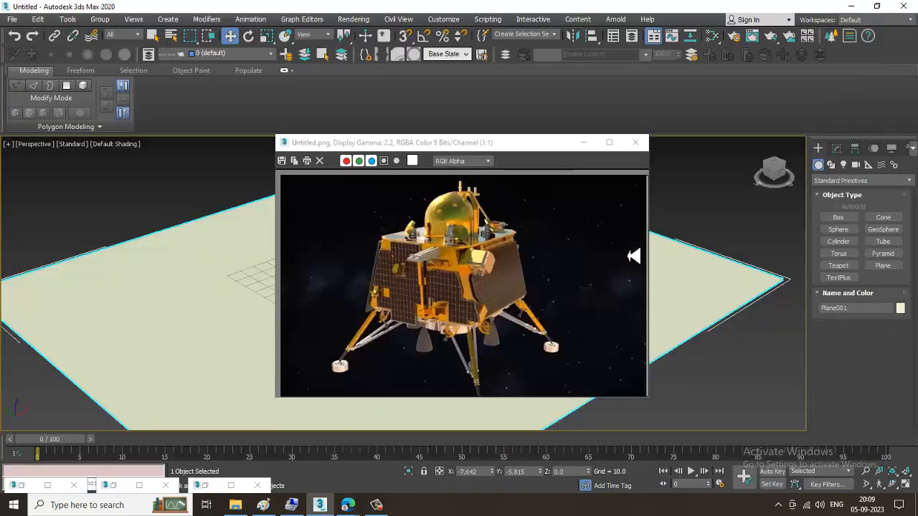
drag(519, 152, 219, 103)
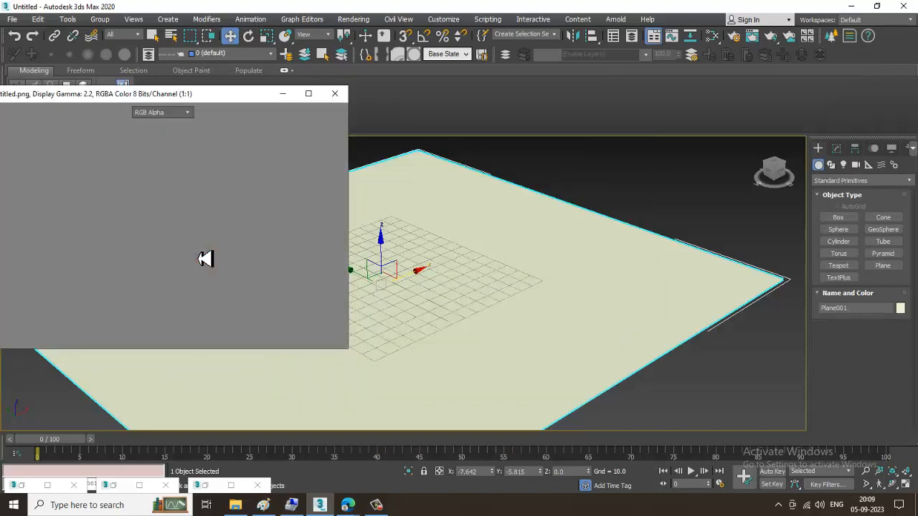
alt+middle_drag(487, 310, 347, 381)
drag(309, 358, 293, 424)
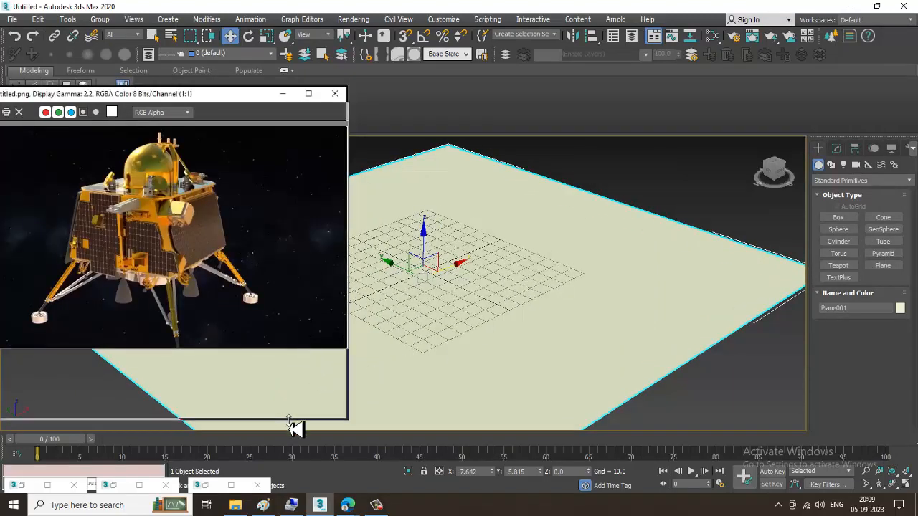
Step: Create a box about 129 long, 121 wide and 93 high on the plane and convert it to an editable poly
click(838, 217)
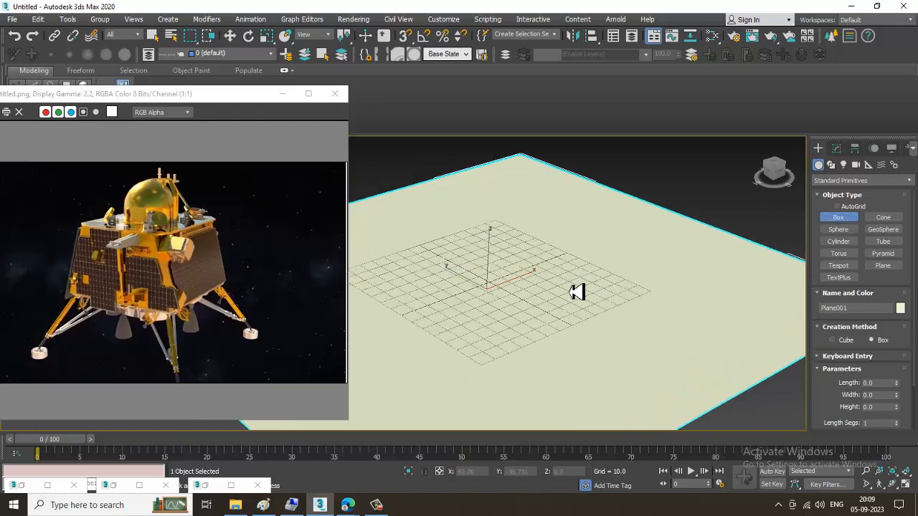
drag(534, 233, 547, 375)
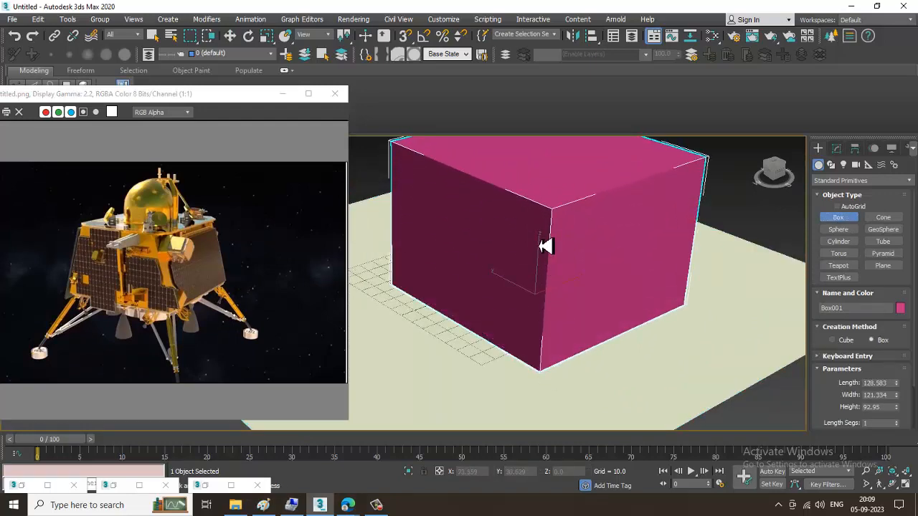
click(539, 246)
right_click(540, 246)
alt+middle_drag(539, 246, 569, 285)
right_click(570, 256)
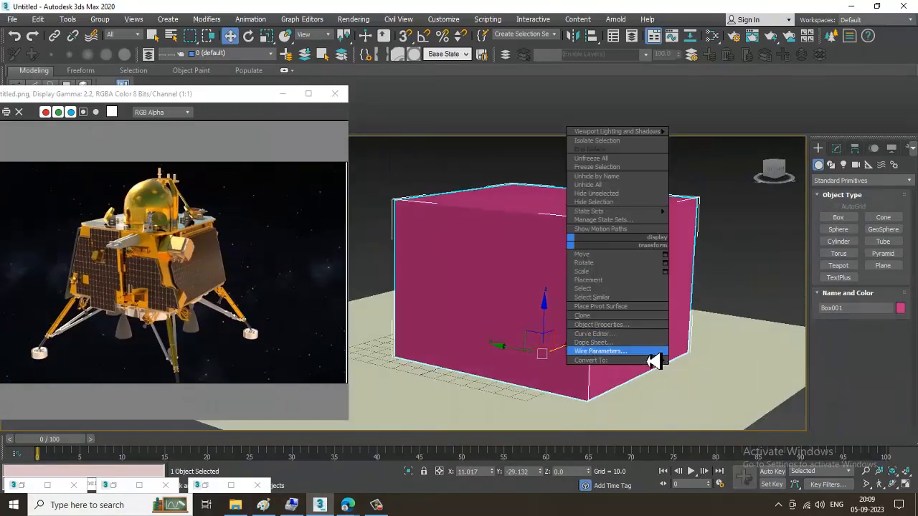
click(721, 372)
Step: Scale the box's four top vertices inward so the sides taper like the lander body
key(1)
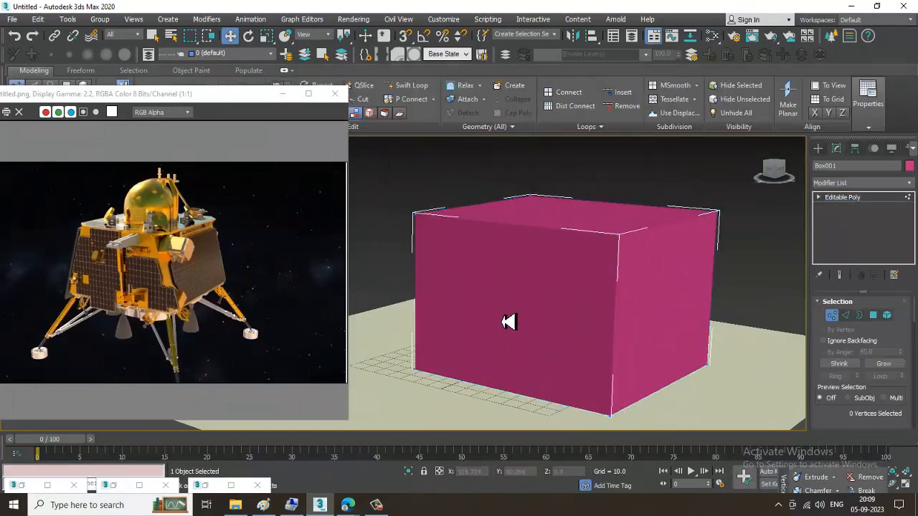
alt+middle_drag(508, 322, 512, 322)
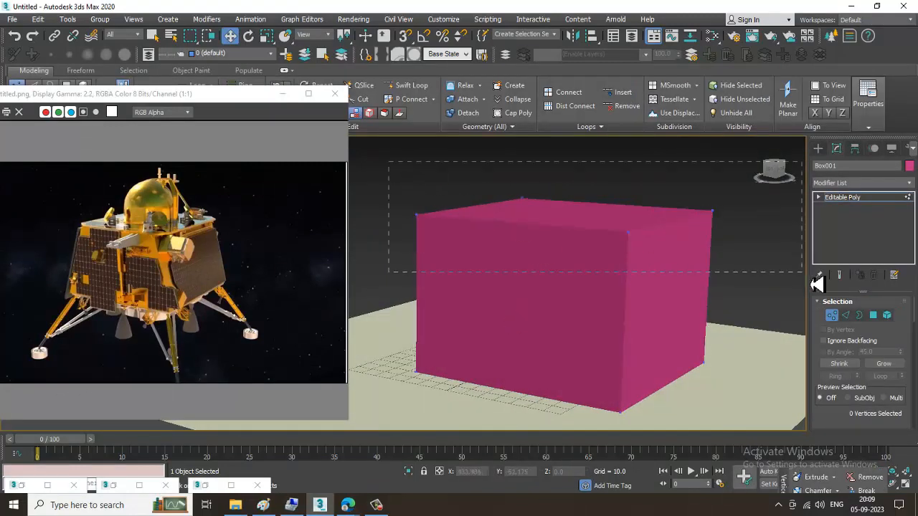
drag(817, 283, 815, 281)
key(r)
drag(569, 213, 590, 234)
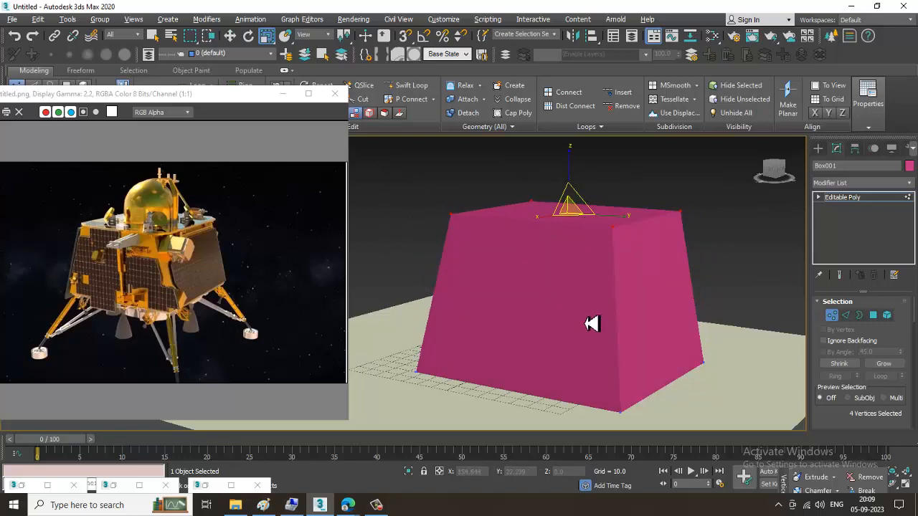
Step: Scale the four bottom vertices of the box outward in the front view to widen its base
key(w)
key(alt+w)
key(alt+w)
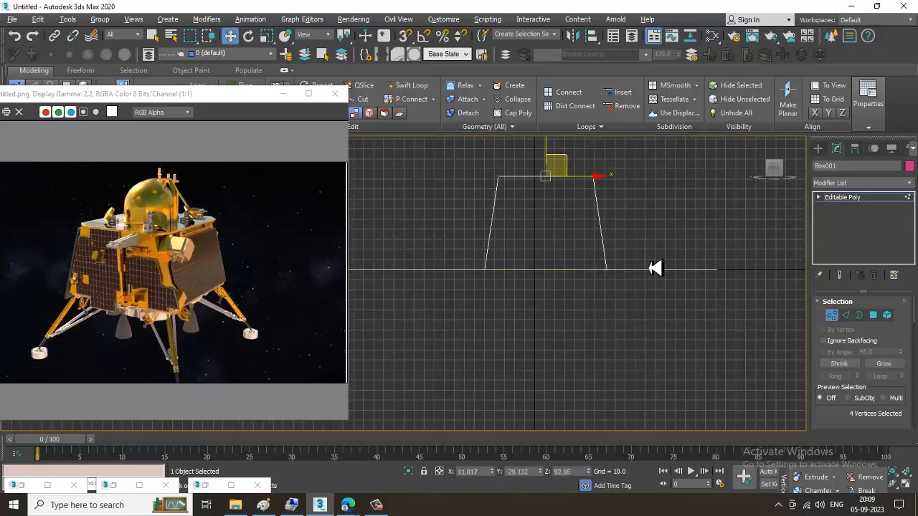
middle_drag(656, 268, 696, 276)
key(1)
drag(481, 326, 807, 240)
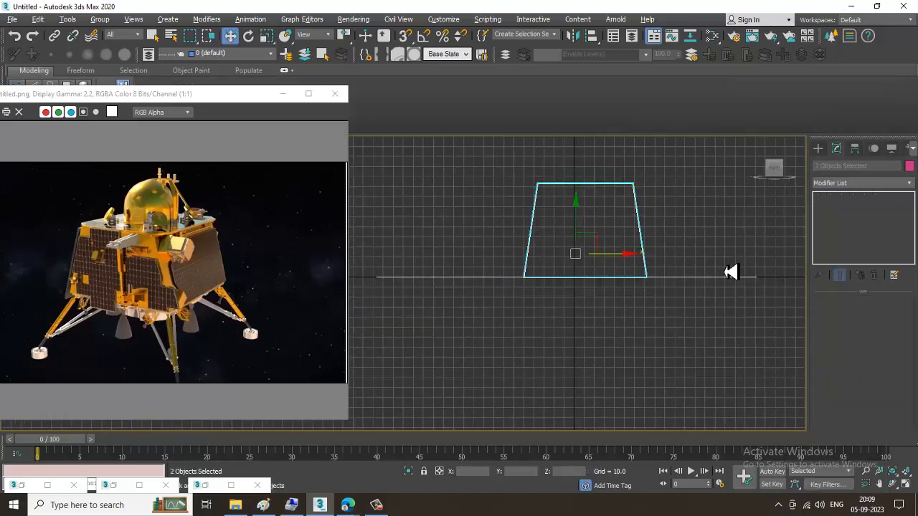
click(691, 212)
drag(672, 214, 622, 229)
key(1)
drag(487, 316, 744, 228)
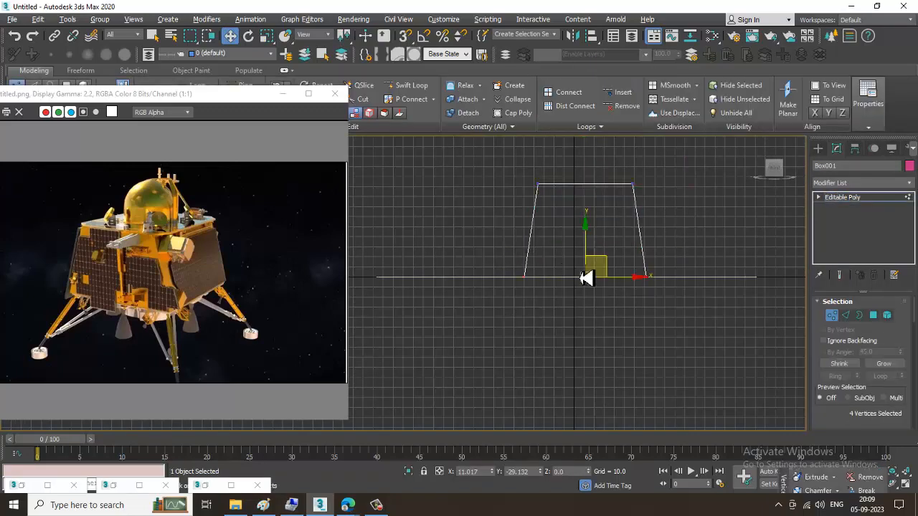
key(t)
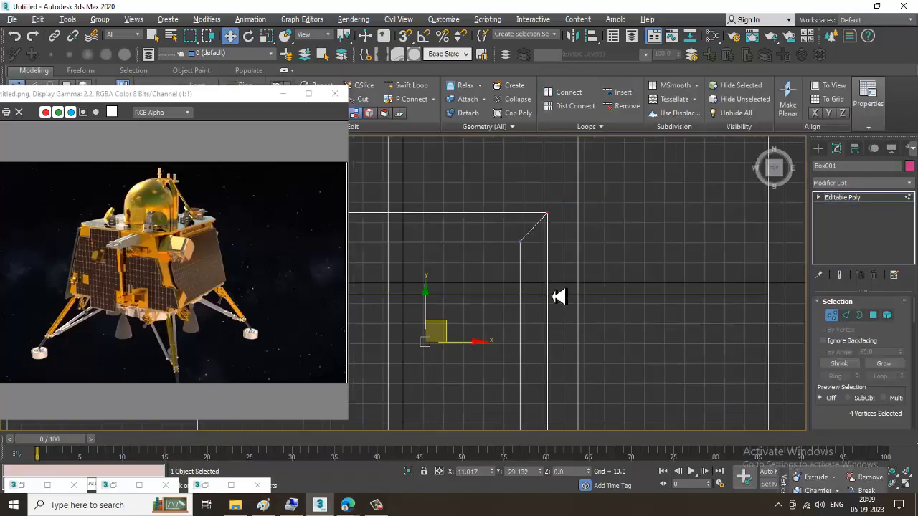
key(f)
key(r)
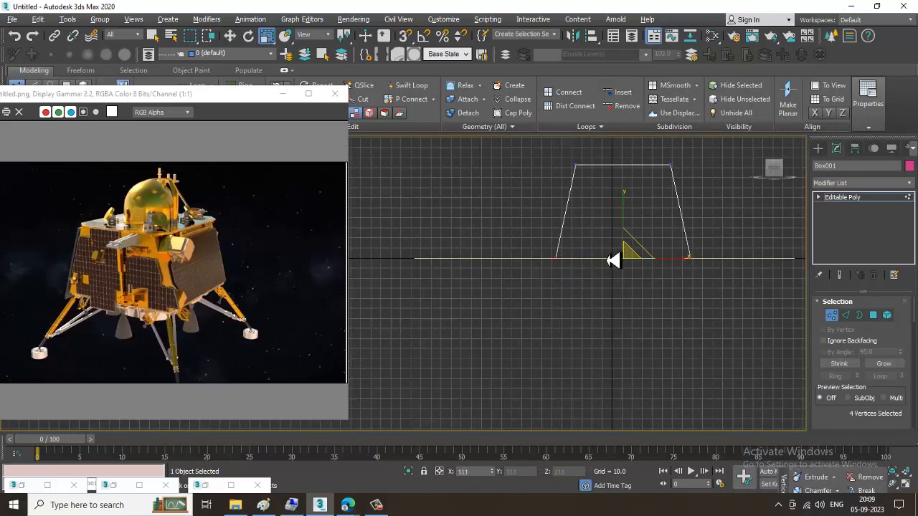
drag(613, 260, 588, 250)
Step: Raise the body's bottom vertices to a Z of about 8 and its top vertices to about 104
key(w)
drag(628, 228, 628, 222)
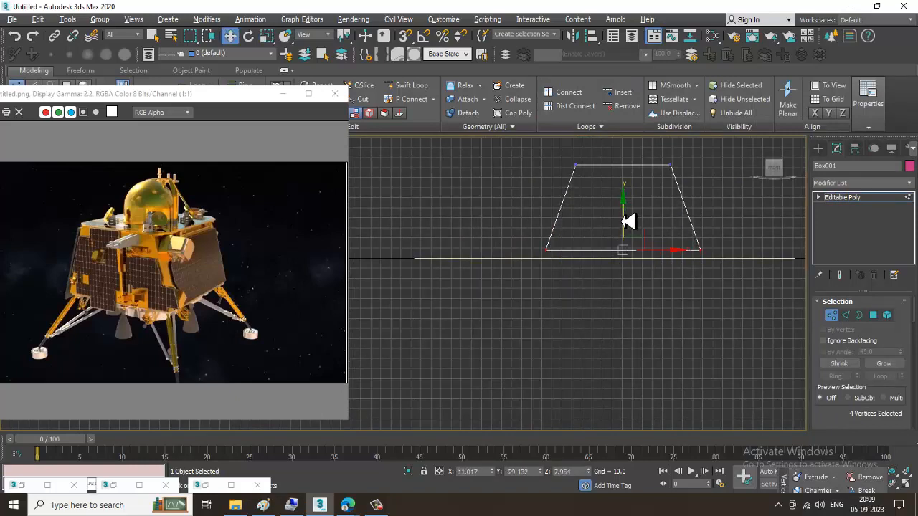
key(p)
mouse_move(588, 331)
alt+middle_down()
mouse_move(622, 327)
mouse_move(616, 322)
alt+middle_up()
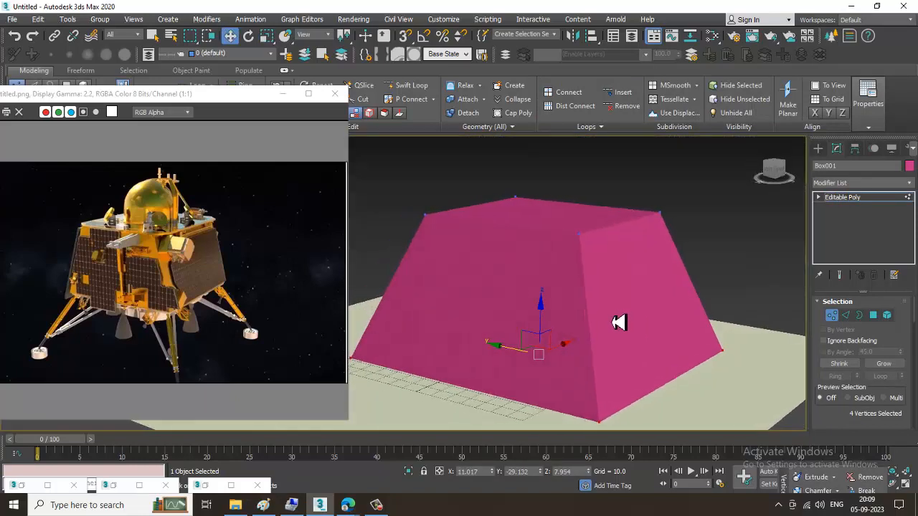
drag(712, 260, 706, 257)
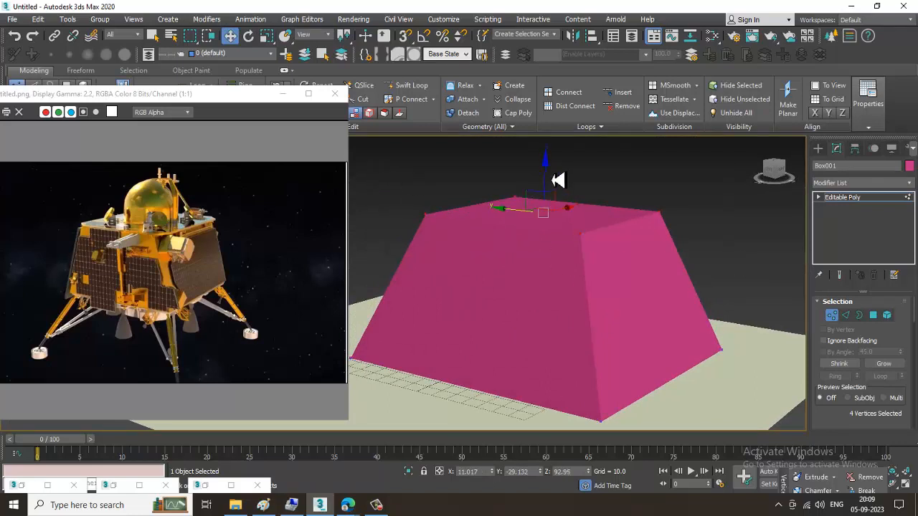
drag(558, 180, 549, 159)
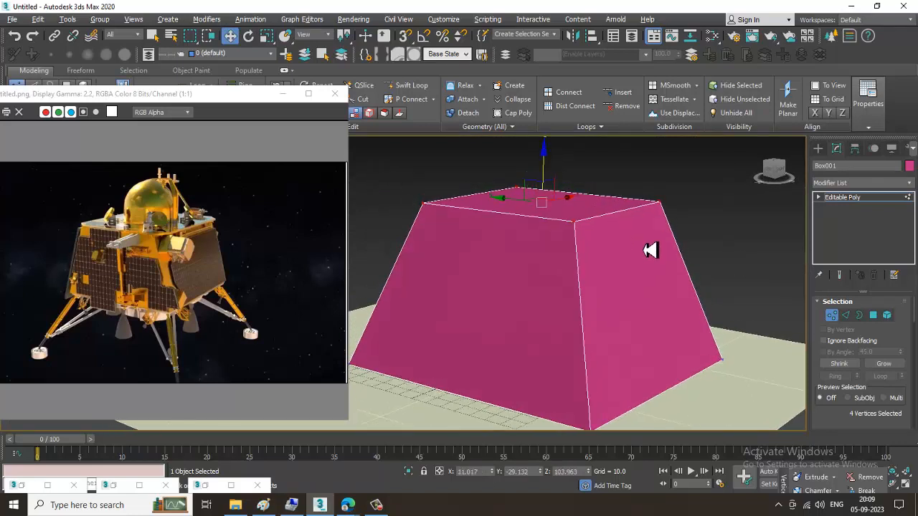
Step: Select the polygon on the underside of the lander body
alt+middle_drag(650, 250, 572, 263)
key(r)
click(573, 262)
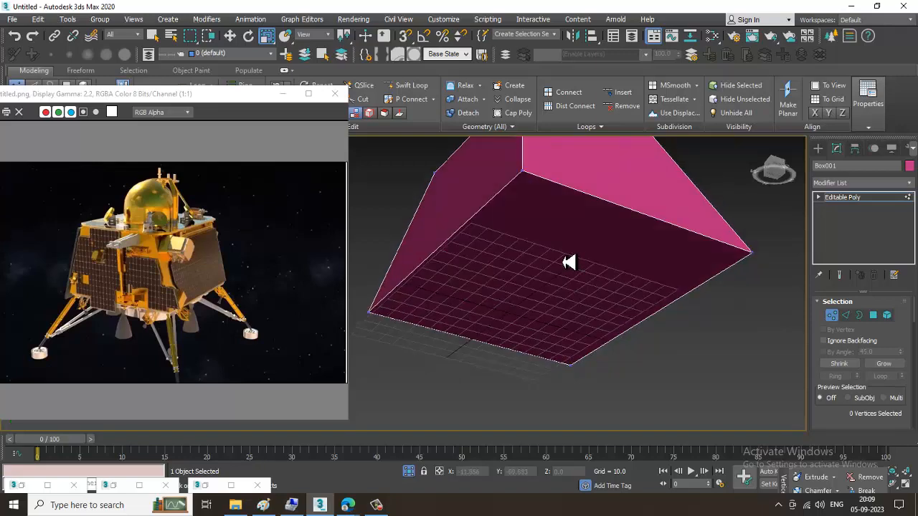
click(875, 318)
click(553, 284)
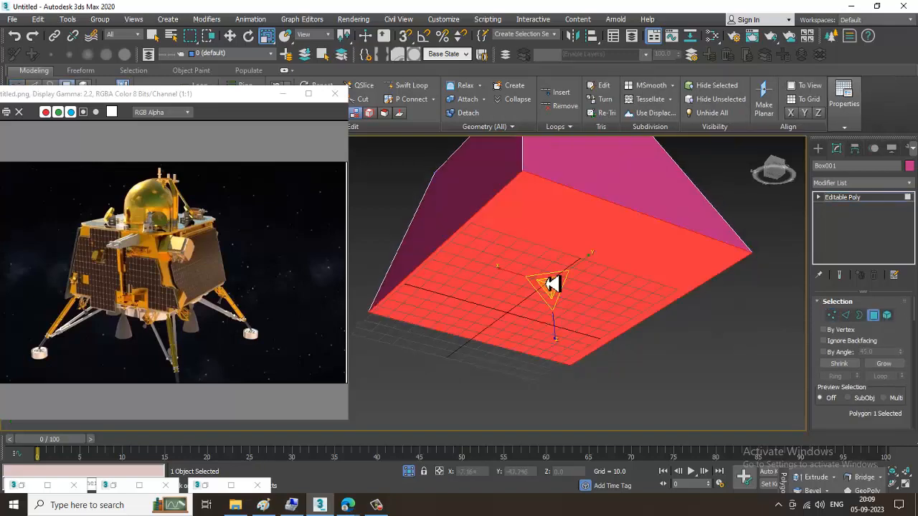
Step: Enlarge the lander reference image and compare its side details with the modelled body from several angles
alt+middle_drag(567, 305, 622, 289)
scroll(200, 284, up, 1)
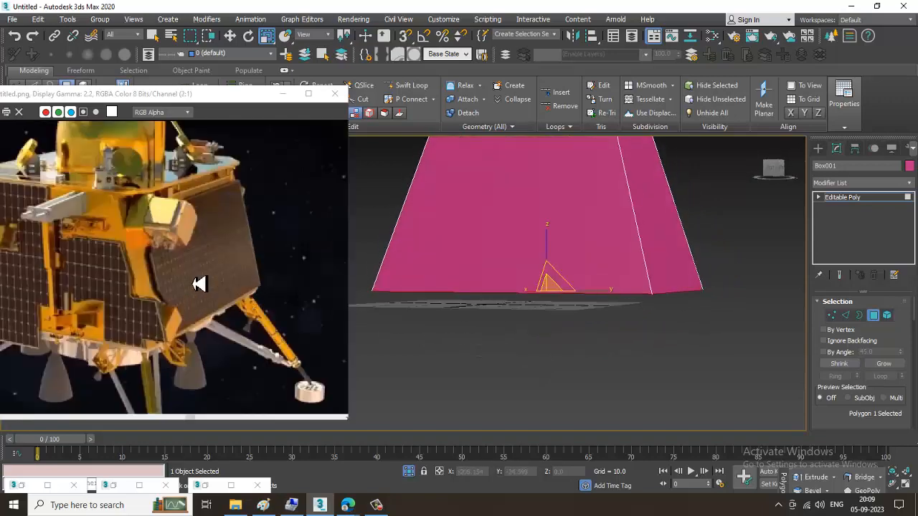
alt+middle_drag(604, 187, 634, 218)
middle_drag(178, 220, 237, 239)
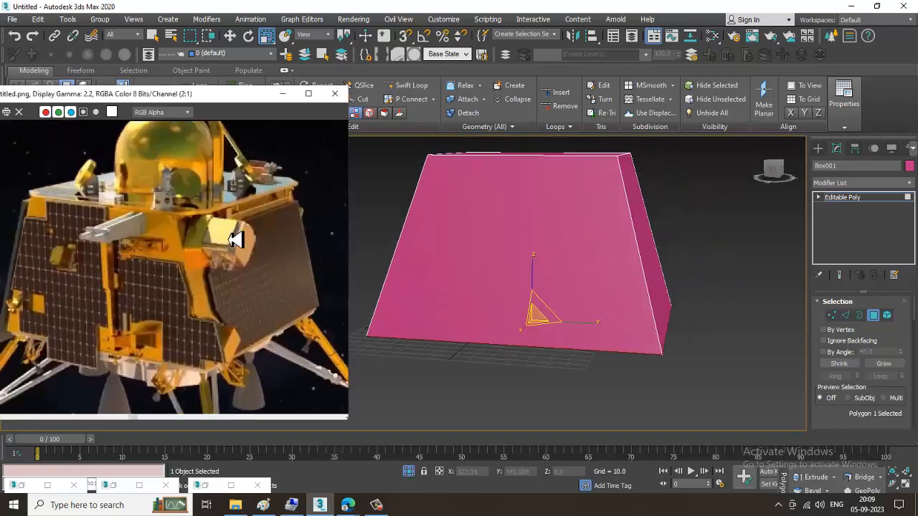
alt+middle_drag(573, 267, 592, 263)
key(w)
middle_drag(174, 299, 174, 258)
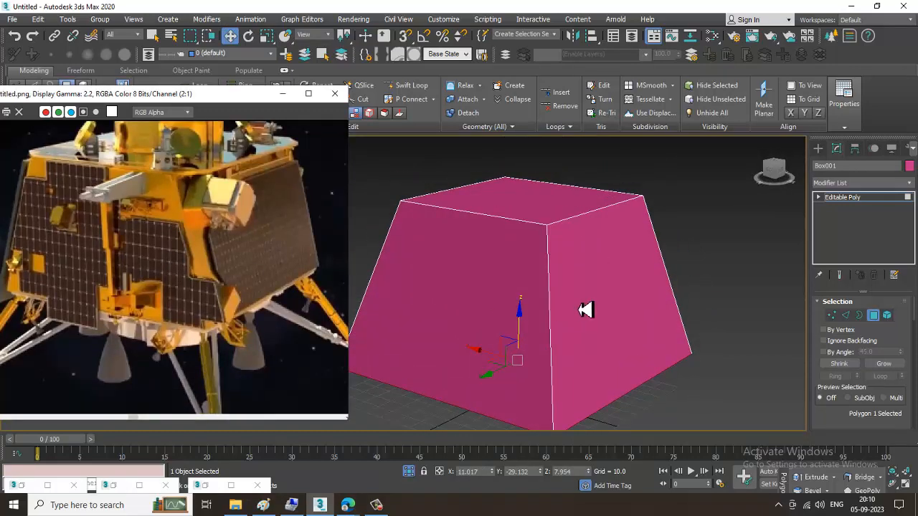
alt+middle_drag(585, 309, 767, 281)
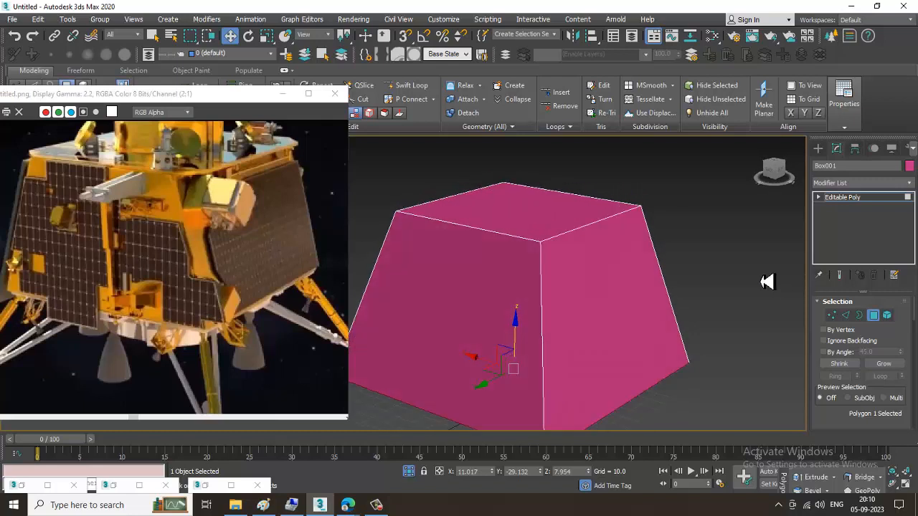
Step: Create a box about 15 long, 19 wide and 9 high with AutoGrid near the upper corner of the body's slanted side face
click(818, 148)
click(838, 218)
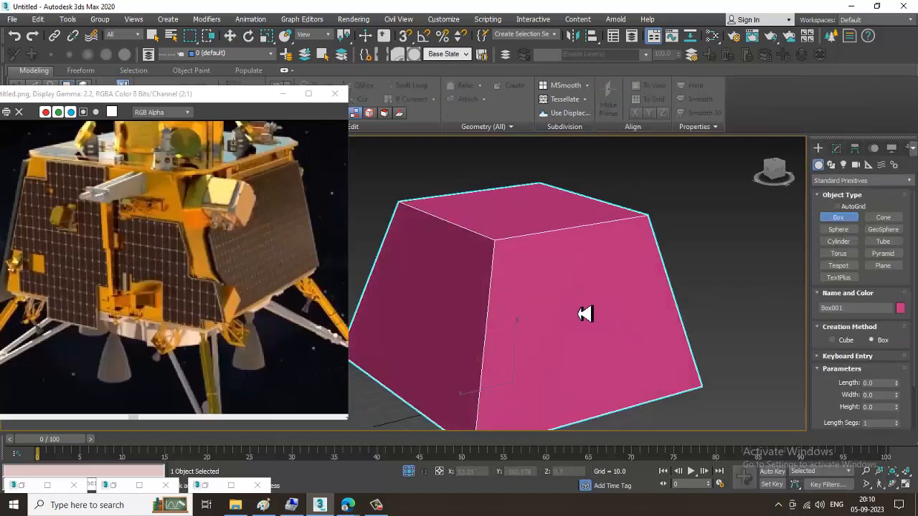
scroll(584, 313, up, 3)
click(840, 209)
alt+middle_drag(470, 248, 485, 247)
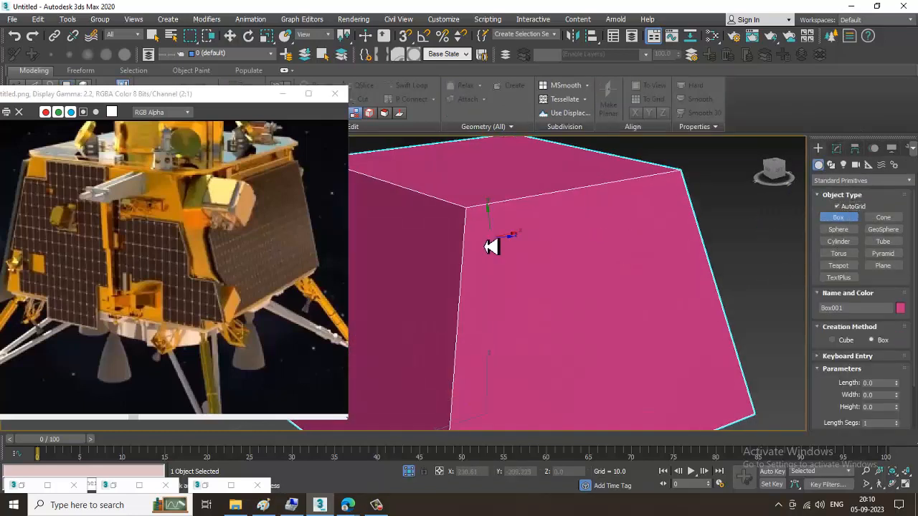
drag(487, 229, 537, 263)
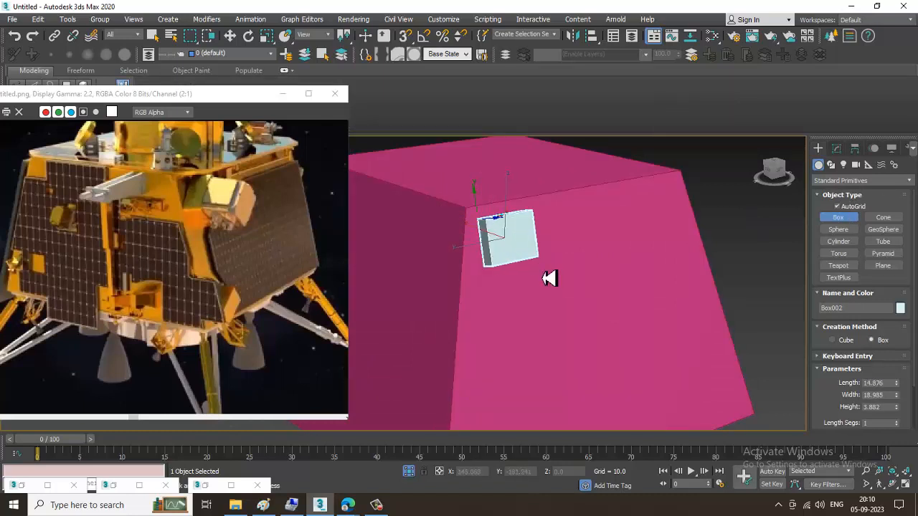
click(566, 286)
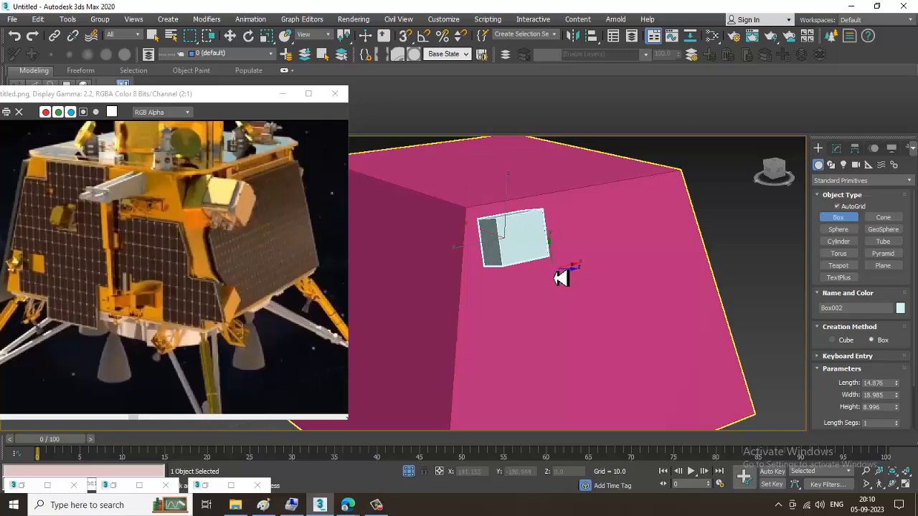
Step: Convert the new box on the body's slanted side face to an editable poly
key(w)
alt+middle_drag(549, 259, 507, 244)
scroll(478, 259, up, 3)
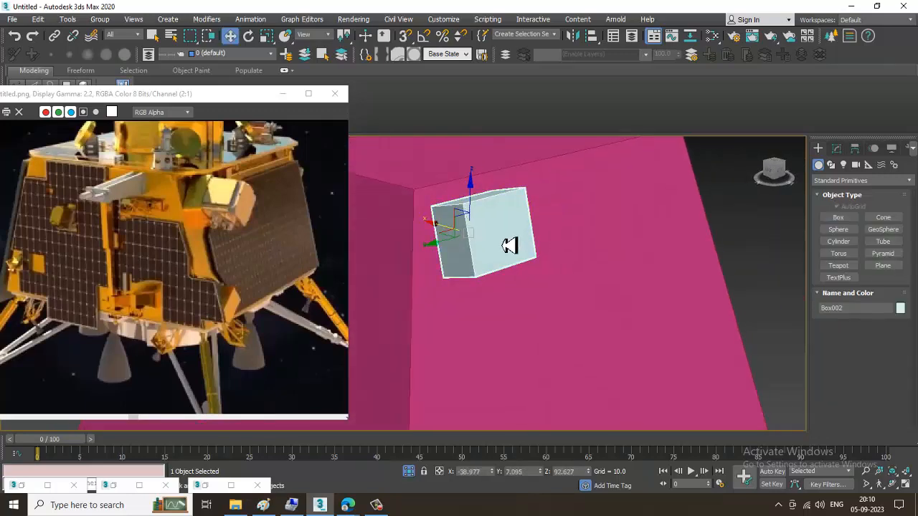
right_click(496, 218)
mouse_move(576, 337)
click(641, 342)
alt+middle_drag(610, 318, 547, 256)
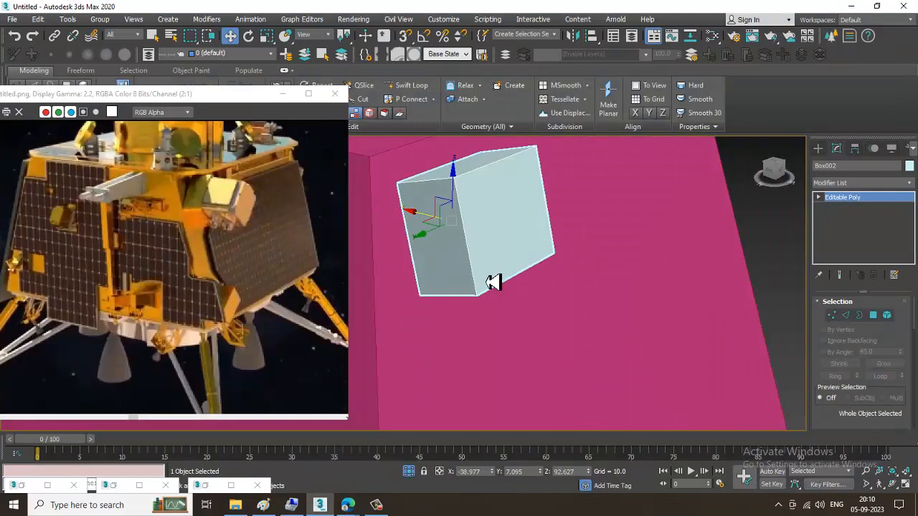
Step: Inset the box's outward-facing polygon by about 0.53
key(r)
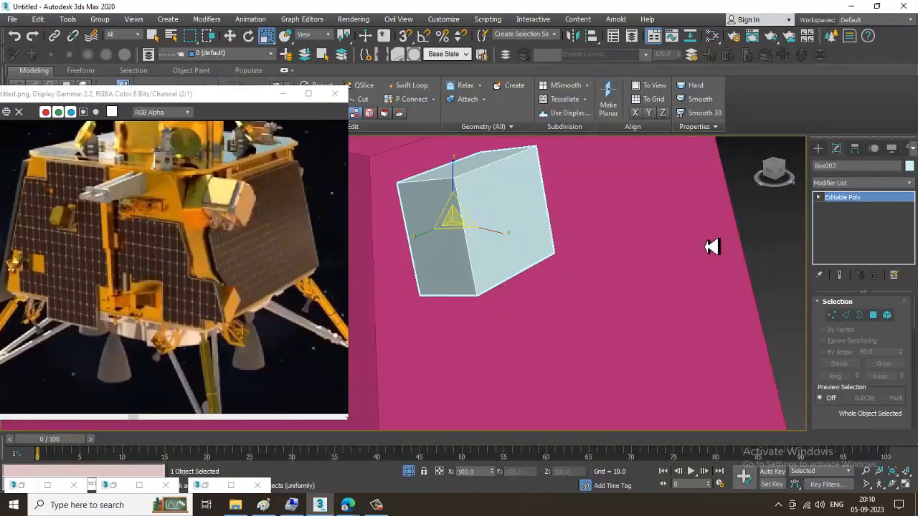
alt+middle_drag(711, 247, 914, 322)
key(w)
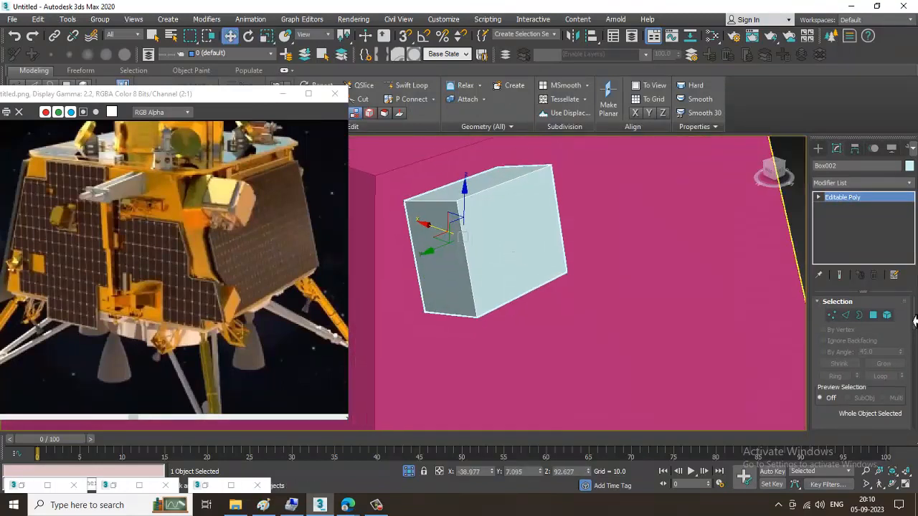
click(874, 317)
click(501, 227)
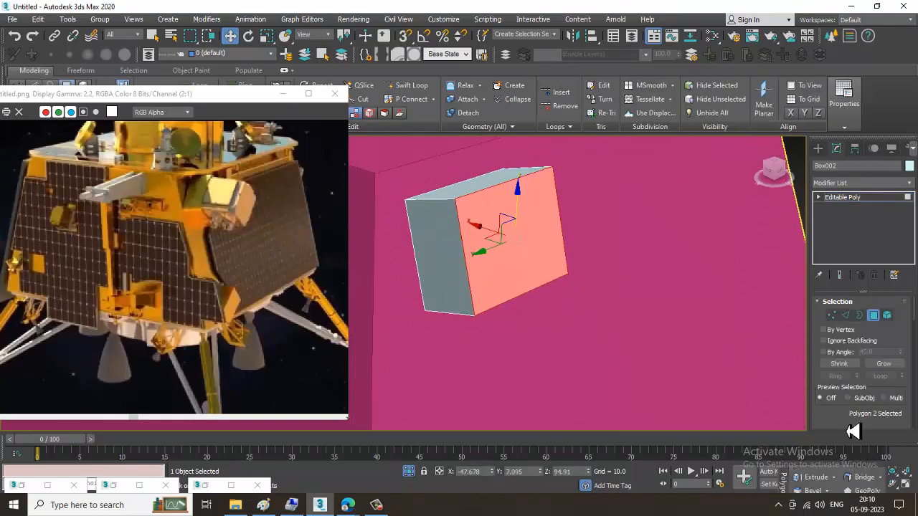
drag(853, 430, 819, 301)
click(899, 351)
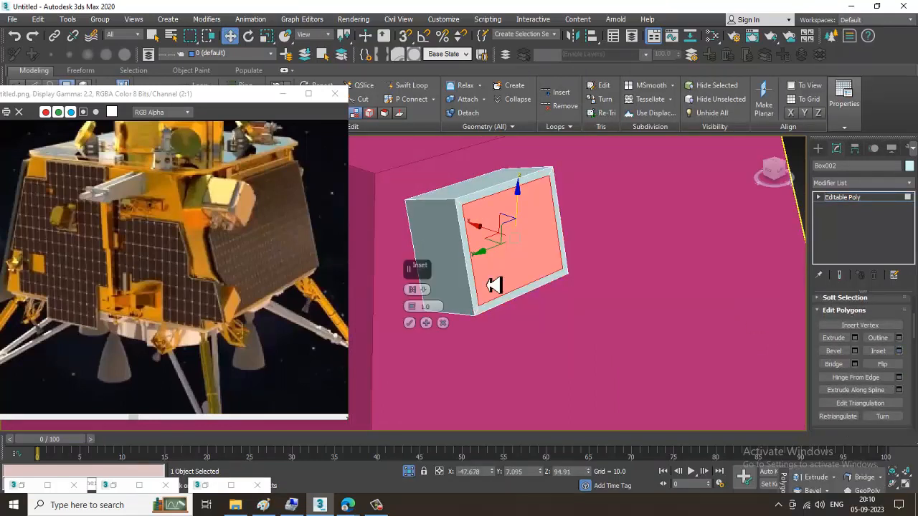
drag(425, 316, 427, 321)
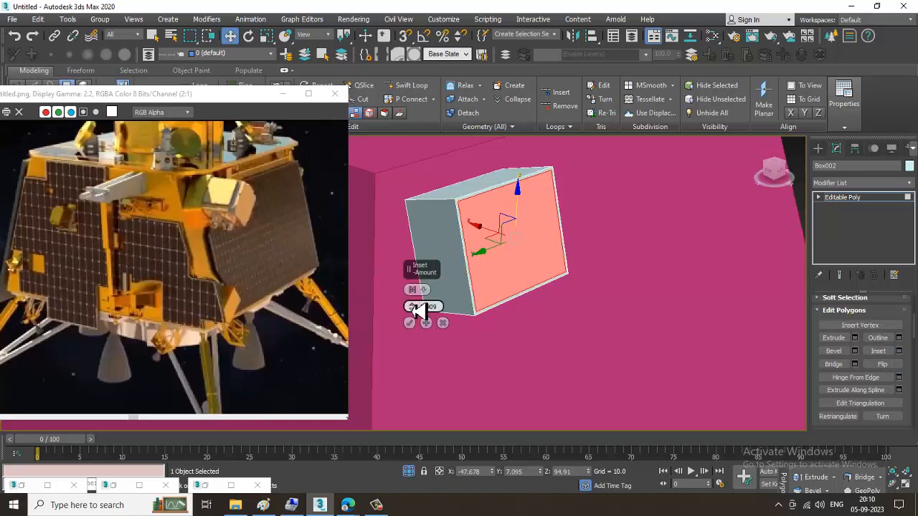
click(411, 323)
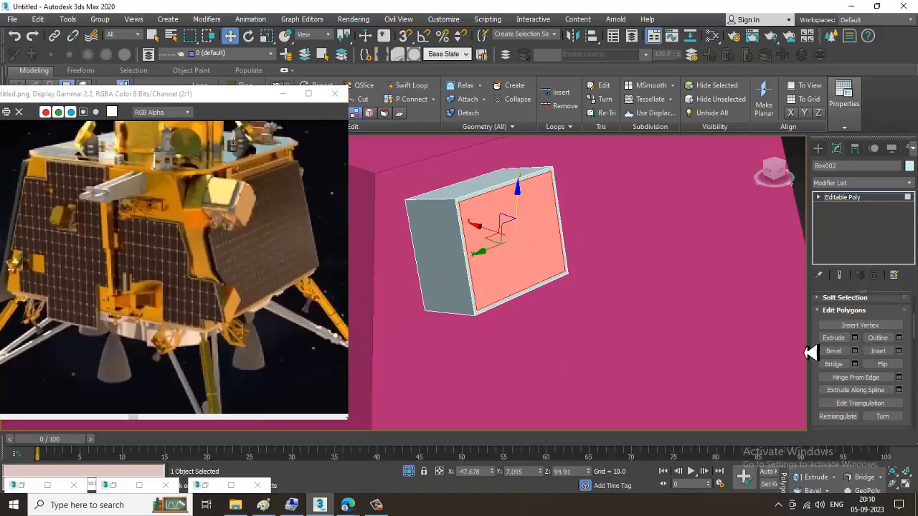
Step: Extrude the inset polygon outward by 10 to form a second box section
click(854, 339)
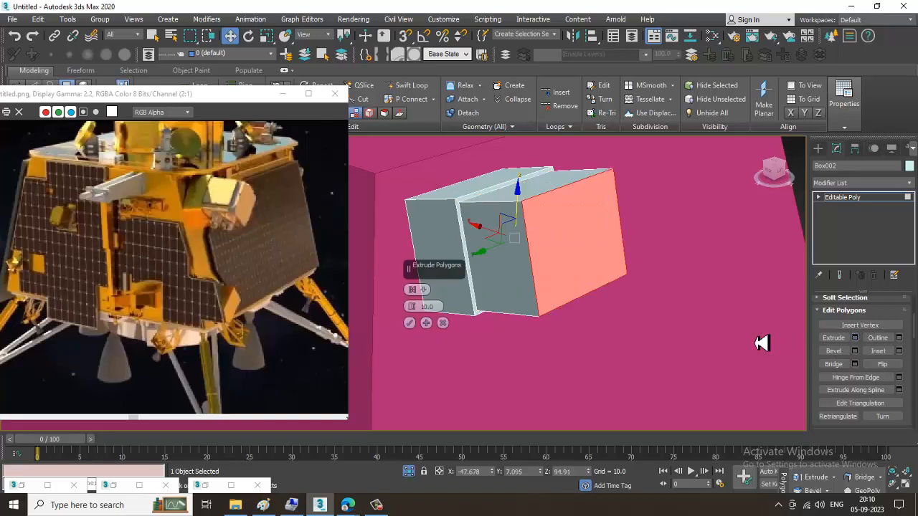
click(412, 324)
alt+middle_drag(470, 329, 546, 299)
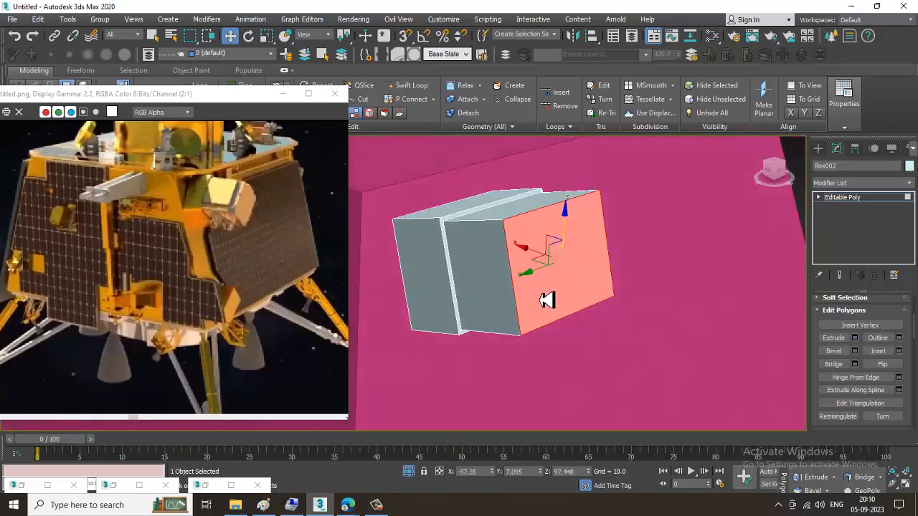
Step: Inset the second section's outer polygon by about 0.645 and extrude it 10 to form a third section
click(898, 350)
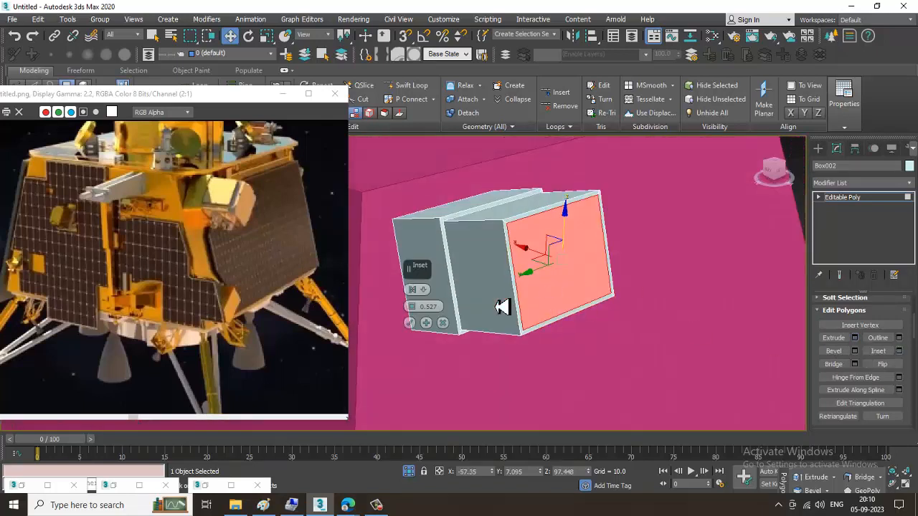
drag(416, 313, 419, 328)
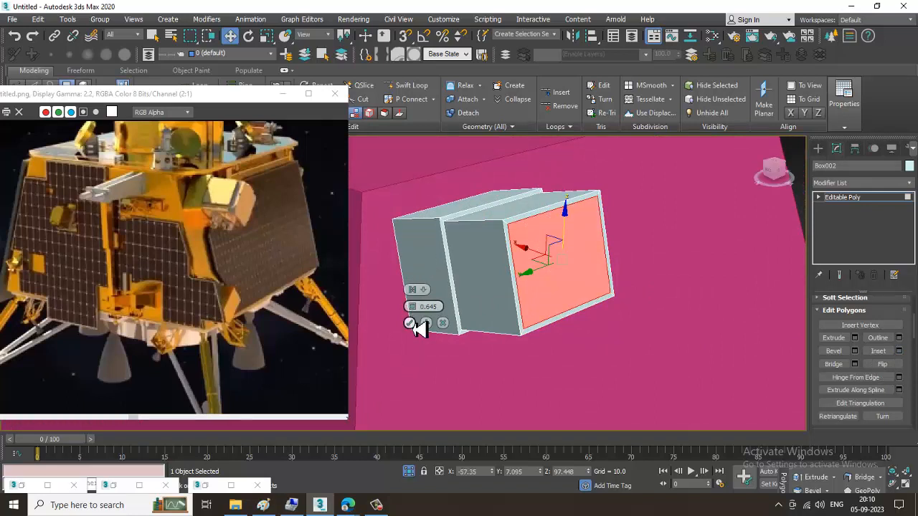
click(855, 338)
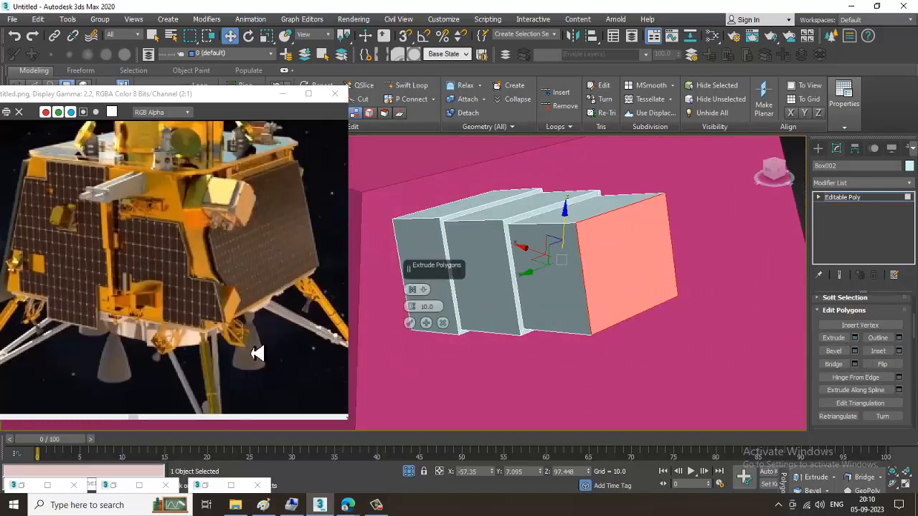
click(410, 324)
scroll(487, 325, down, 5)
alt+middle_drag(441, 330, 541, 295)
scroll(519, 283, up, 3)
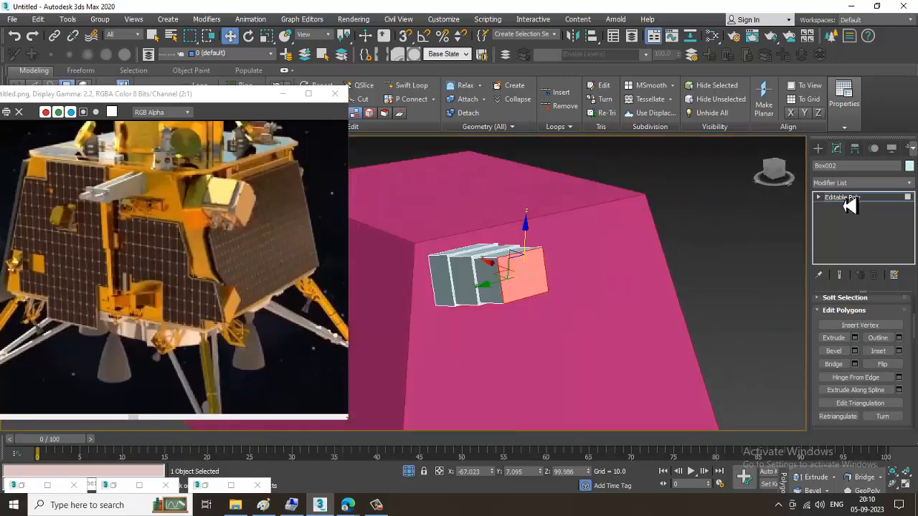
Step: Leave polygon editing and tilt the whole stepped box slightly against the body's slanted face
click(843, 200)
key(e)
alt+middle_drag(485, 301, 476, 274)
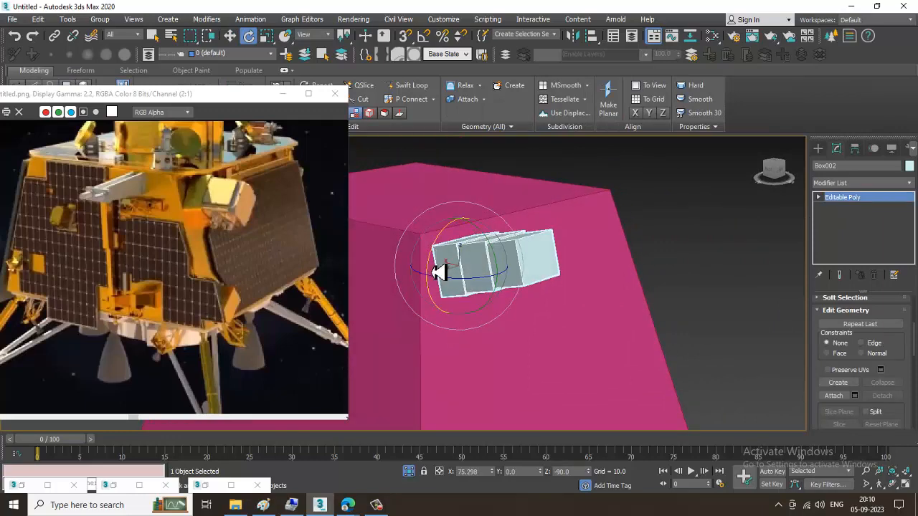
drag(439, 271, 437, 287)
alt+middle_drag(437, 287, 526, 288)
key(w)
scroll(167, 221, up, 1)
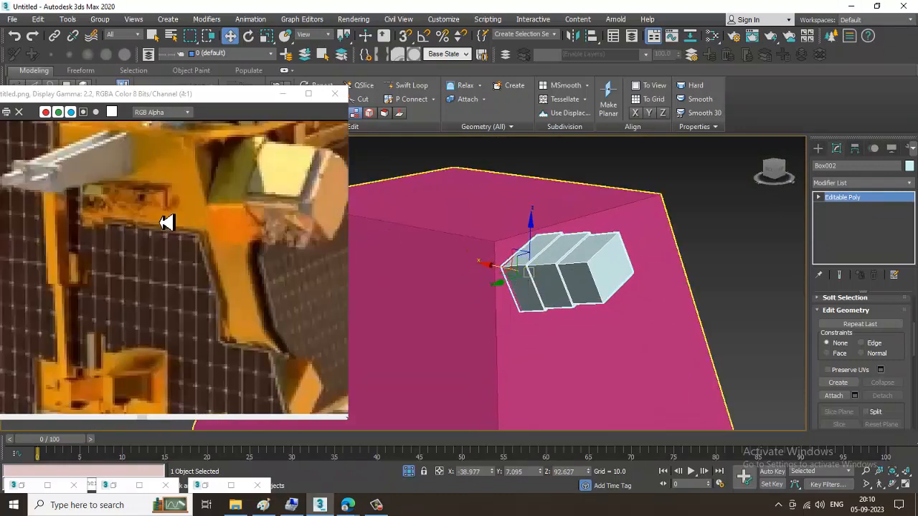
Step: Create a cylinder of about 2.2 radius and 1.1 height with AutoGrid on the side of the box's middle section
middle_drag(753, 285, 742, 269)
scroll(549, 305, up, 2)
alt+middle_drag(549, 306, 576, 292)
scroll(577, 293, up, 2)
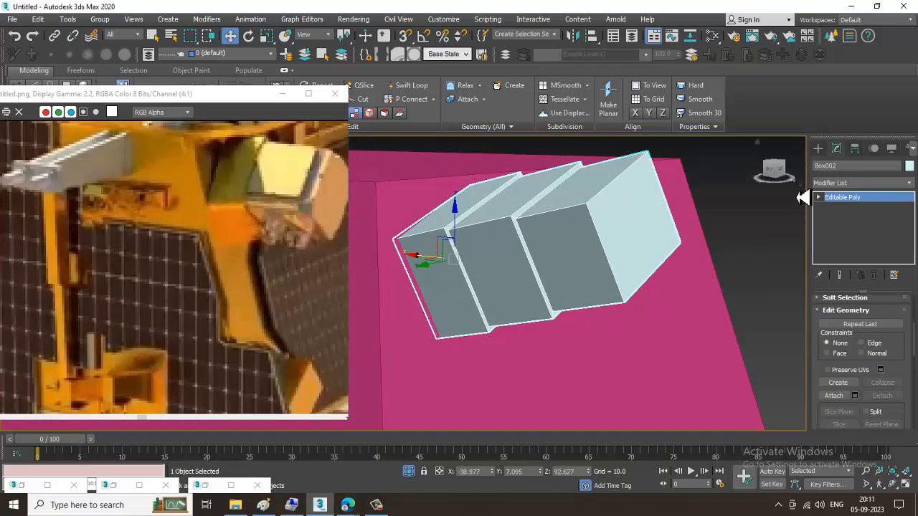
click(818, 148)
click(838, 241)
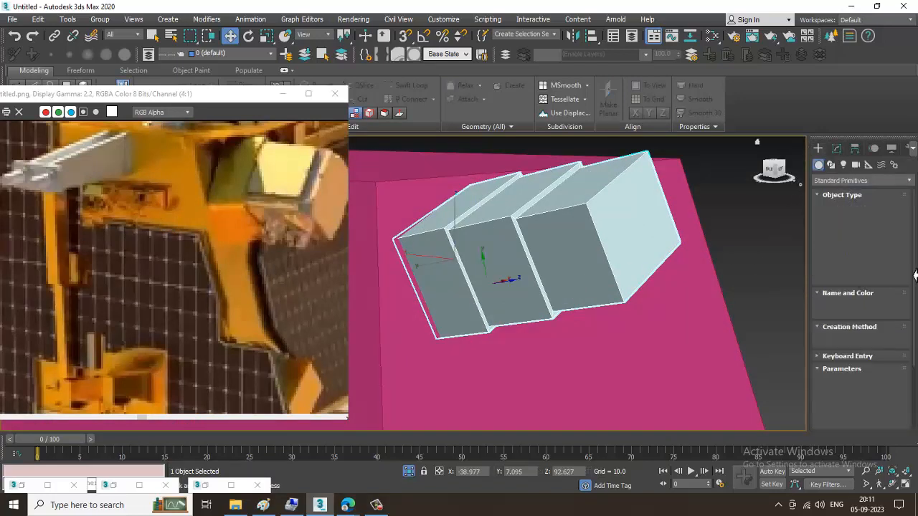
drag(857, 396, 819, 271)
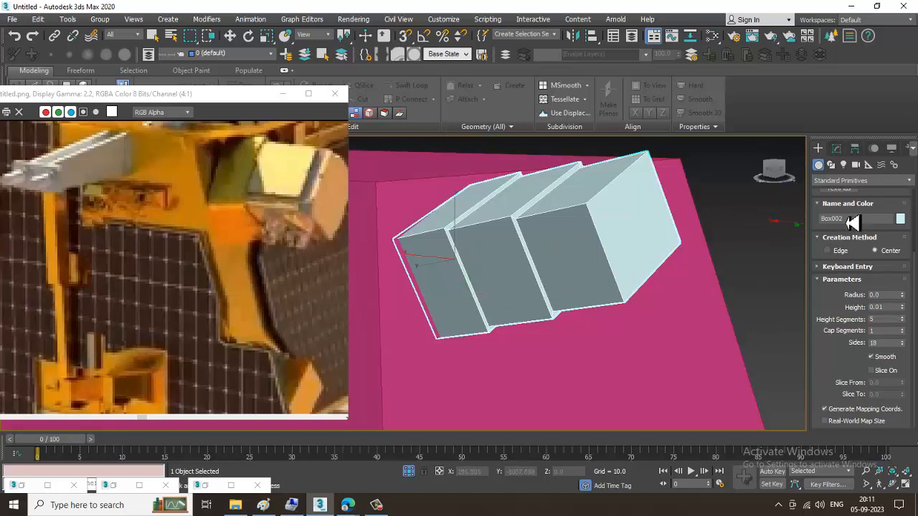
drag(886, 205, 880, 334)
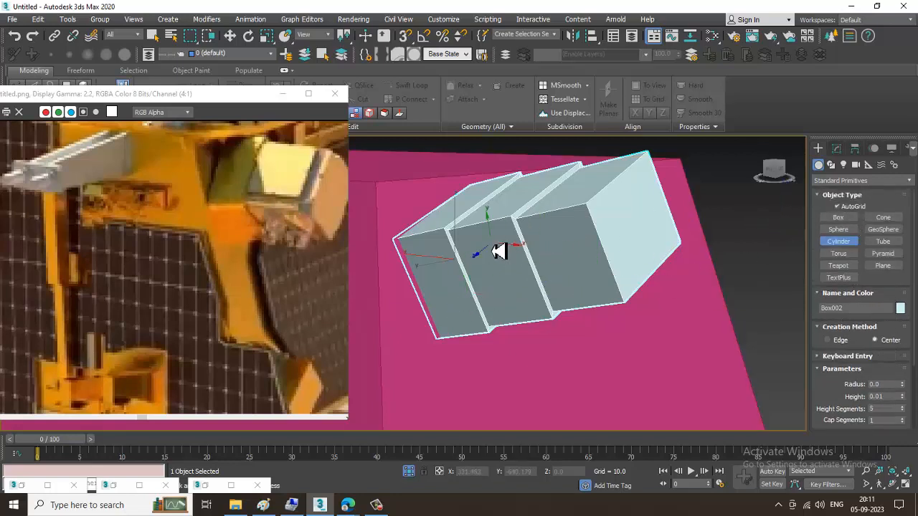
drag(499, 266, 512, 279)
click(519, 303)
key(w)
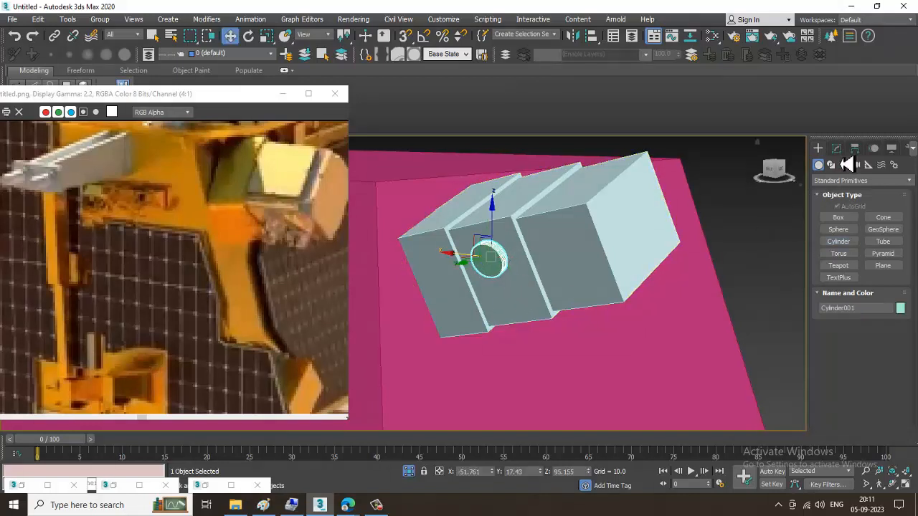
Step: Set the cylinder to 6 sides and 1 height segment
click(839, 151)
drag(853, 324, 848, 360)
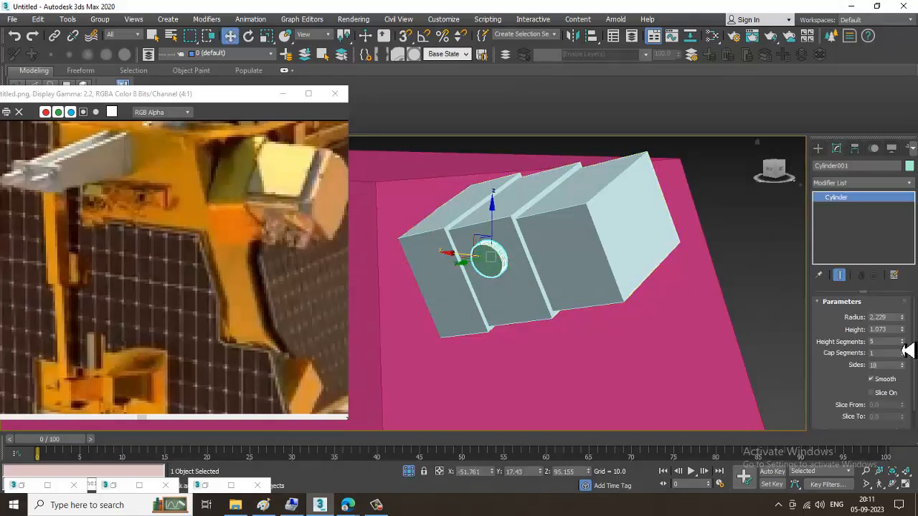
drag(902, 367, 908, 384)
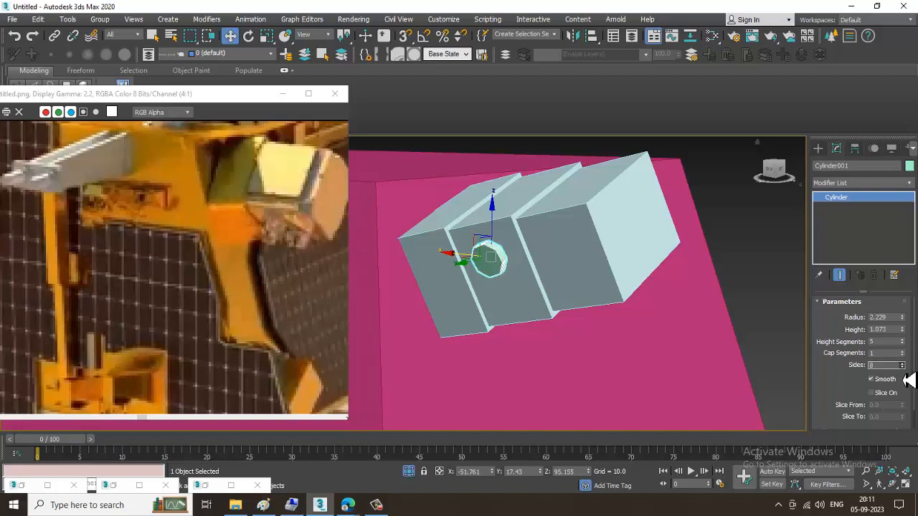
scroll(516, 287, up, 6)
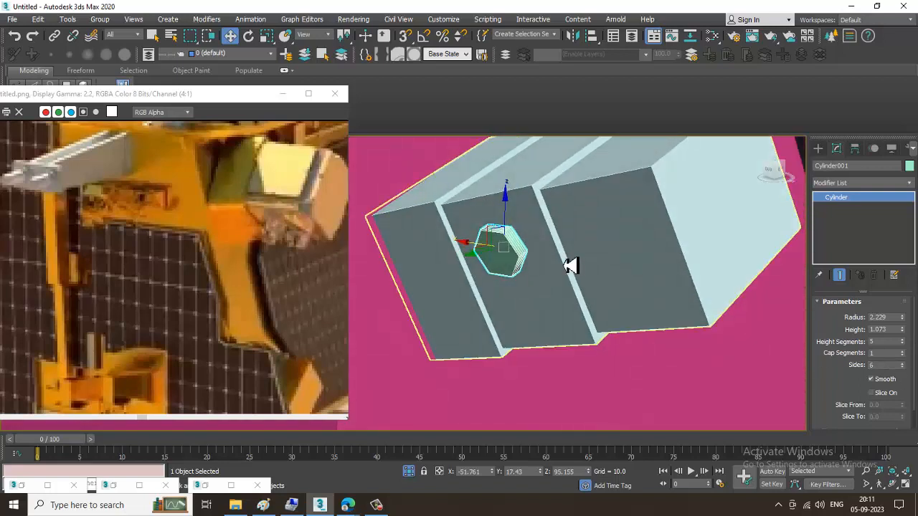
right_click(506, 247)
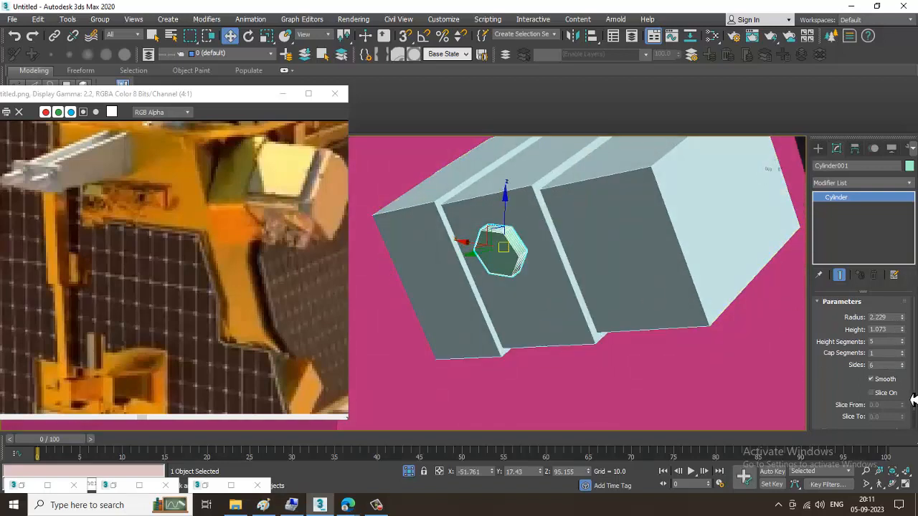
scroll(523, 254, up, 3)
Step: Convert the hexagonal cylinder to an editable poly
right_click(501, 218)
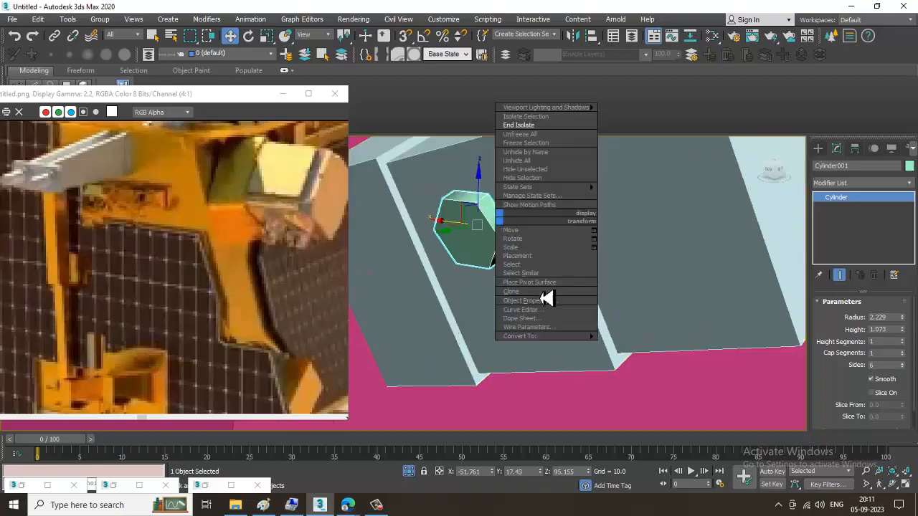
mouse_move(545, 335)
click(650, 347)
Step: Inset the hexagonal cylinder's outer face to leave a smaller hexagon in its centre
key(4)
click(474, 237)
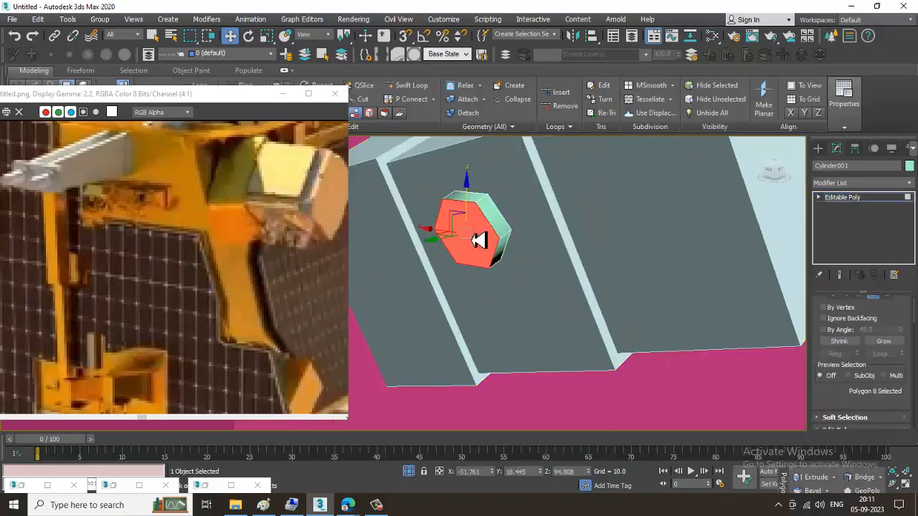
alt+middle_drag(518, 256, 498, 252)
scroll(889, 391, down, 3)
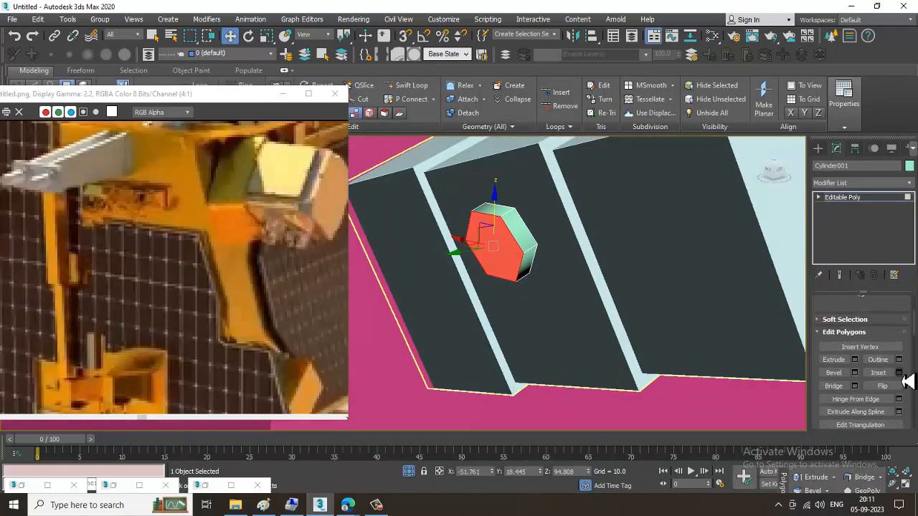
click(899, 373)
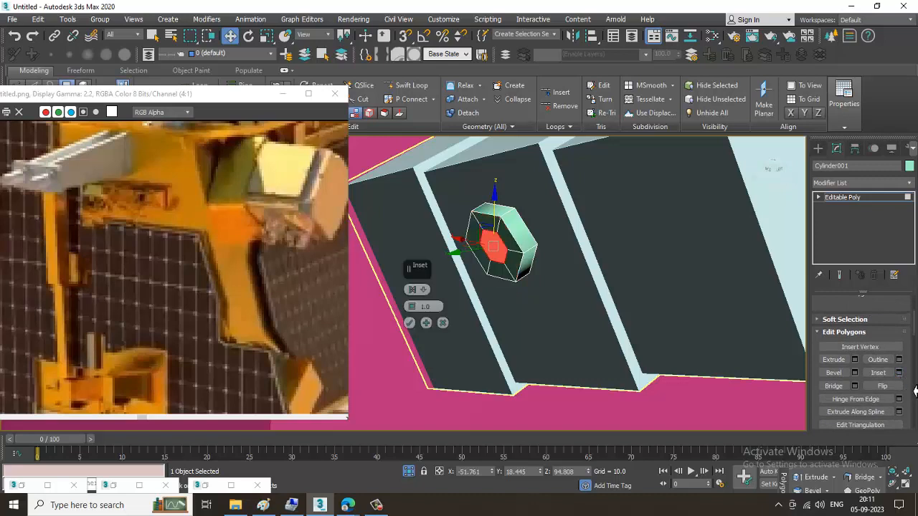
drag(421, 308, 422, 309)
click(410, 323)
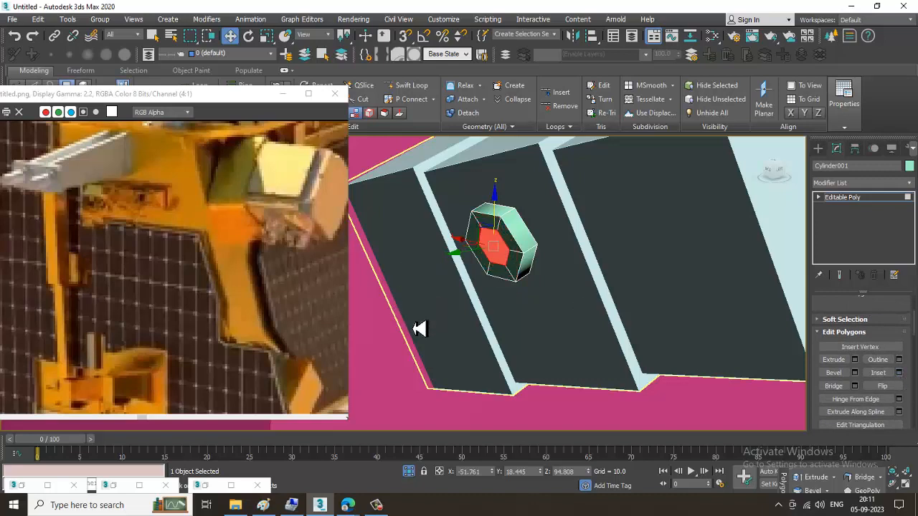
Step: Extrude the small central hexagon outward by 0.9 and leave polygon editing
click(854, 359)
drag(411, 307, 449, 361)
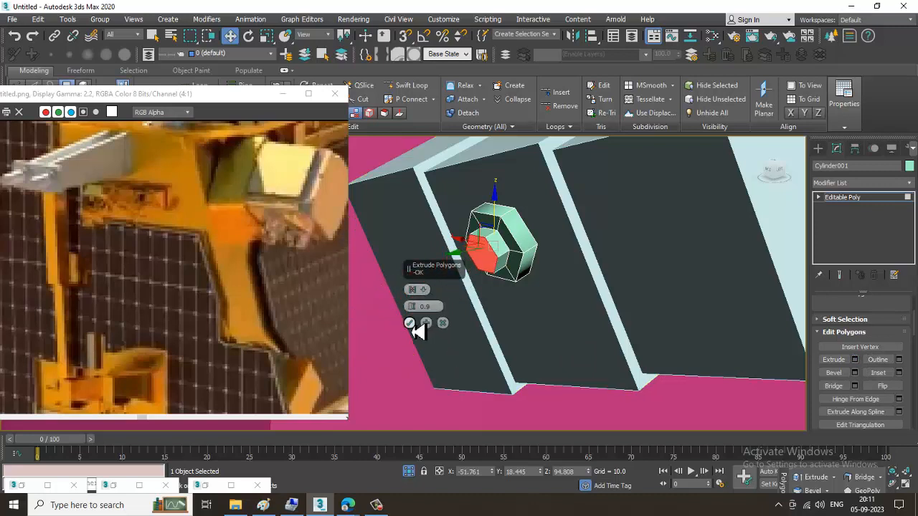
click(410, 323)
click(851, 199)
Step: Copy the hexagonal bolt and place the copy diagonally below the original on the stepped box's middle section
alt+middle_drag(634, 186, 653, 225)
scroll(653, 225, down, 4)
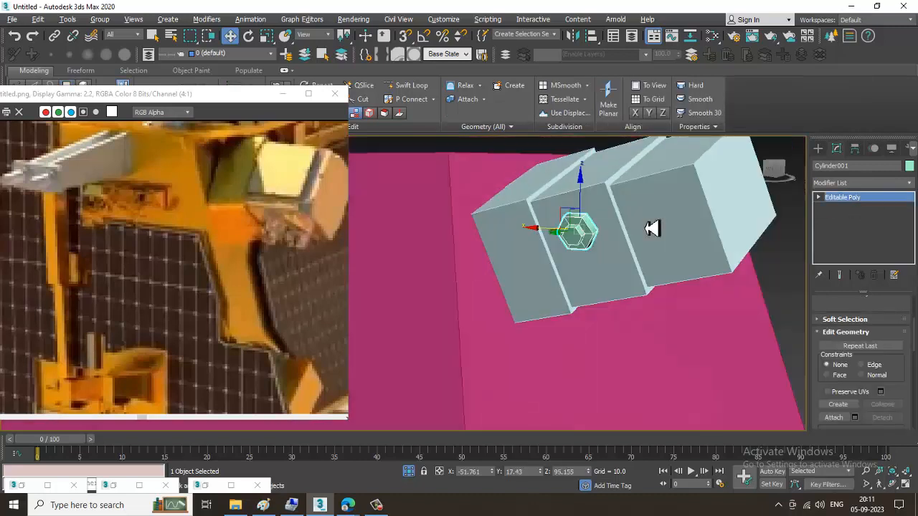
shift+drag(552, 235, 611, 251)
click(462, 302)
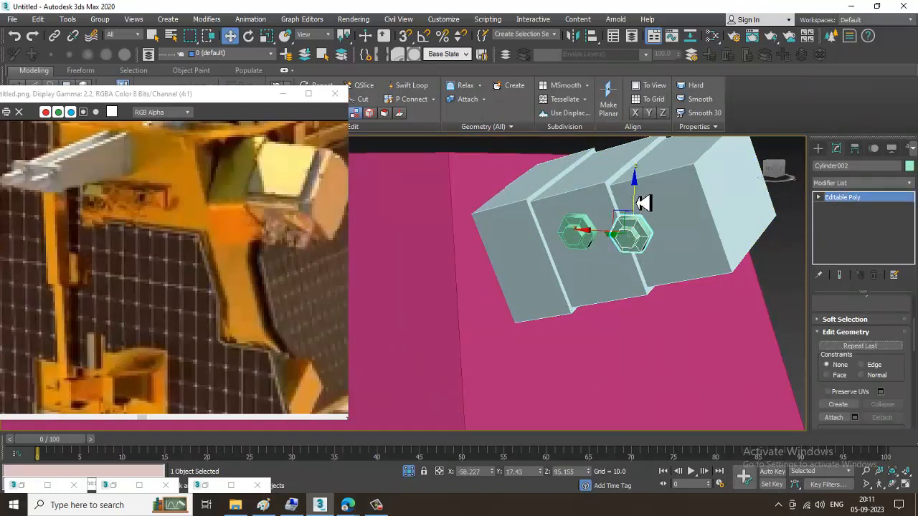
mouse_move(639, 203)
mouse_down()
mouse_move(645, 241)
mouse_move(623, 284)
mouse_move(574, 287)
mouse_up()
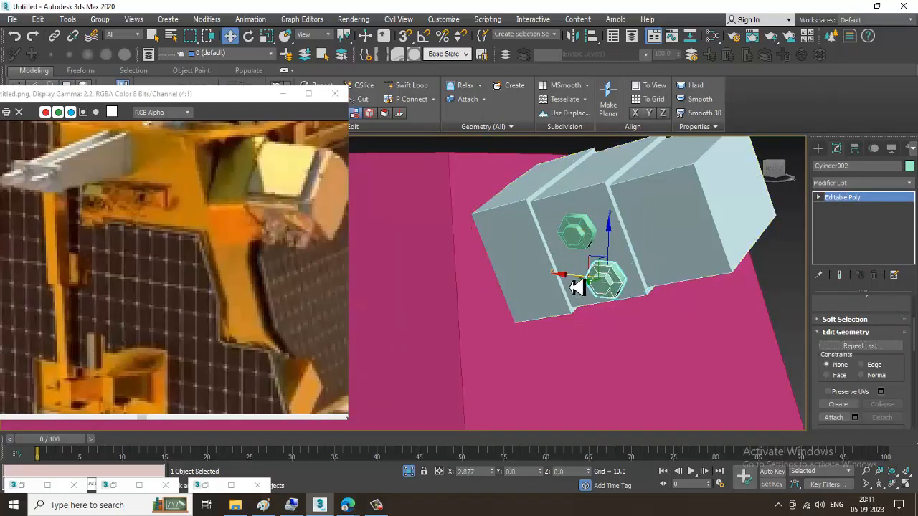
Step: Move the copied bolt against the stepped box's face using Local coordinates, and restore the View coordinate system
alt+middle_drag(590, 286, 631, 278)
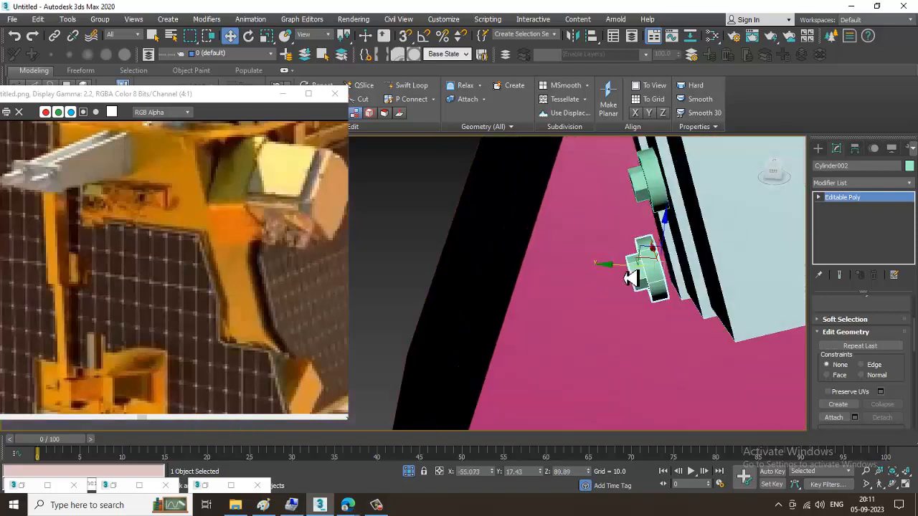
click(315, 37)
click(318, 81)
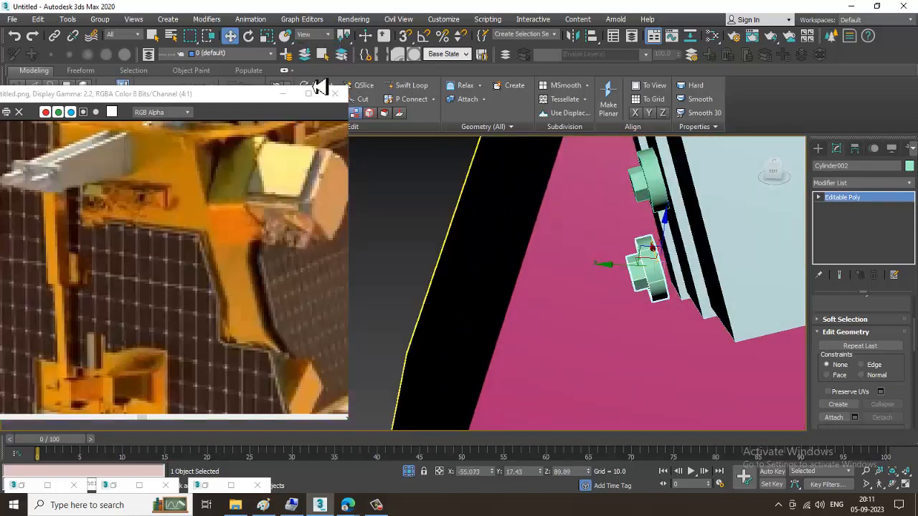
alt+middle_drag(616, 294, 613, 233)
click(317, 37)
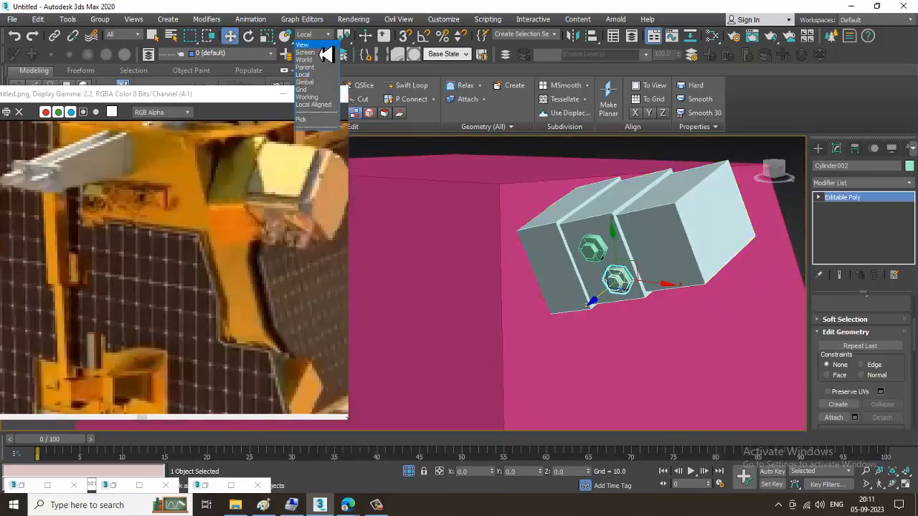
click(317, 45)
Step: Select the tapered body and compare its front-view outline with the lander reference image
scroll(240, 223, down, 2)
scroll(222, 227, up, 1)
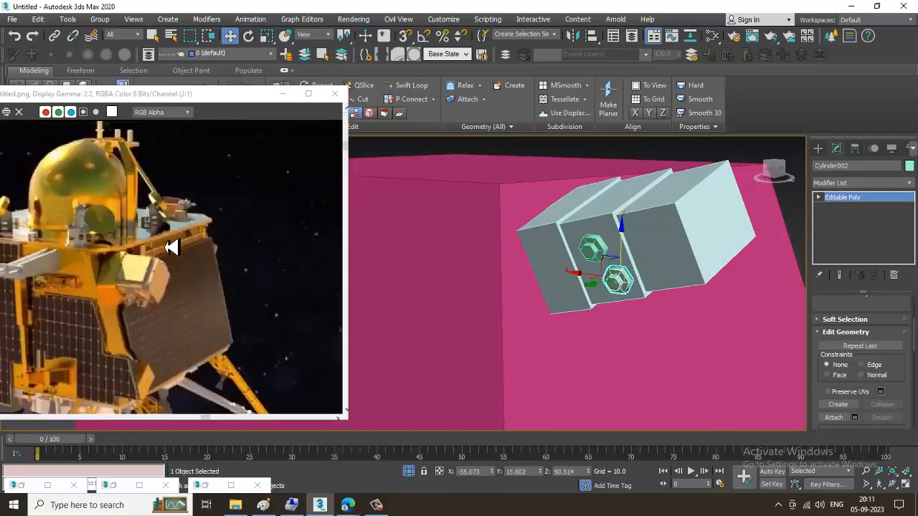
middle_drag(133, 300, 217, 292)
scroll(665, 288, down, 10)
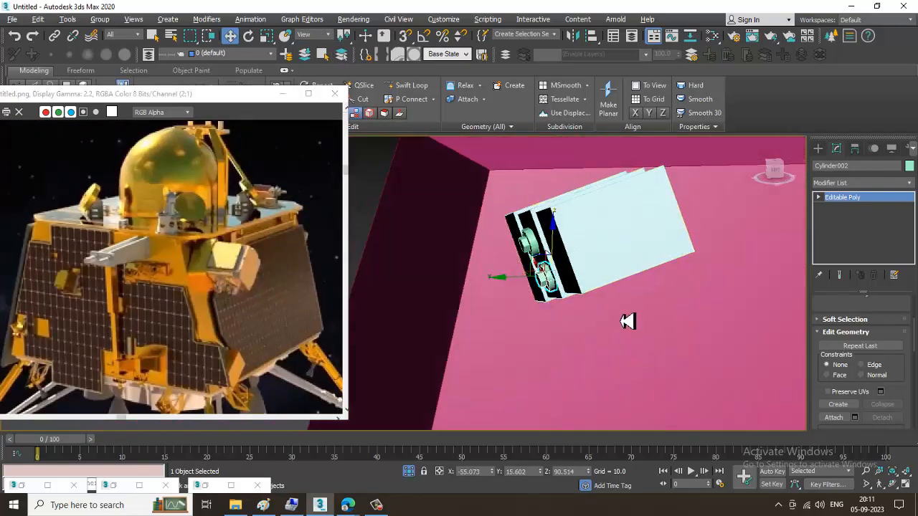
mouse_move(579, 293)
alt+middle_down()
mouse_move(583, 279)
mouse_move(563, 317)
mouse_move(509, 300)
mouse_move(551, 289)
mouse_move(522, 270)
mouse_move(529, 281)
mouse_move(844, 216)
alt+middle_up()
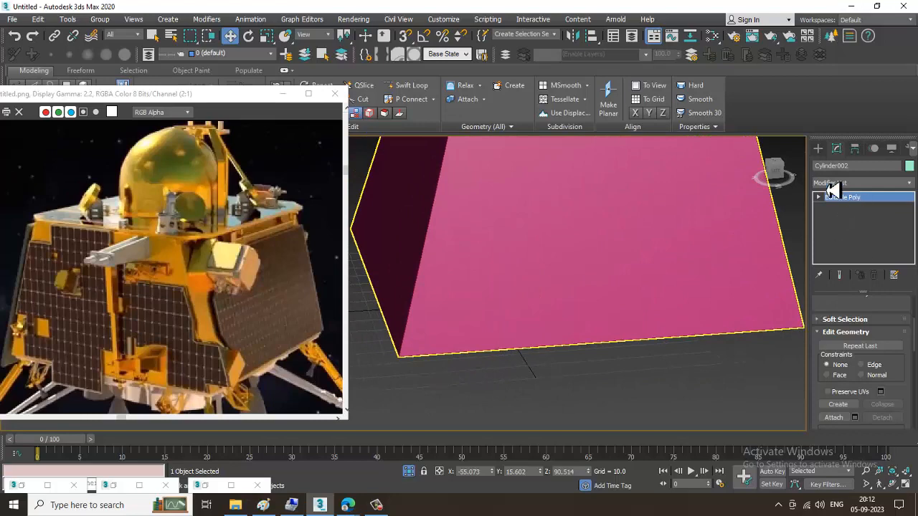
alt+middle_drag(823, 174, 643, 288)
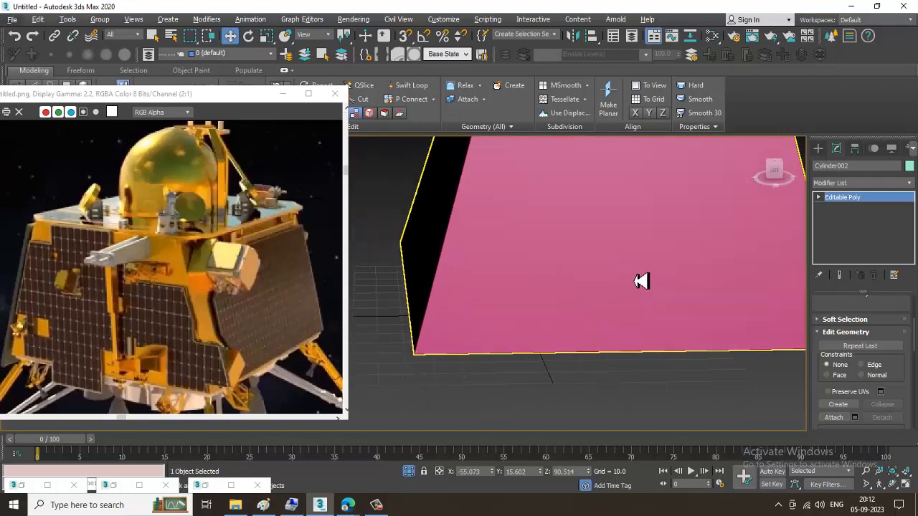
click(640, 281)
key(alt+w)
middle_click(668, 237)
key(alt+w)
middle_drag(619, 248, 610, 254)
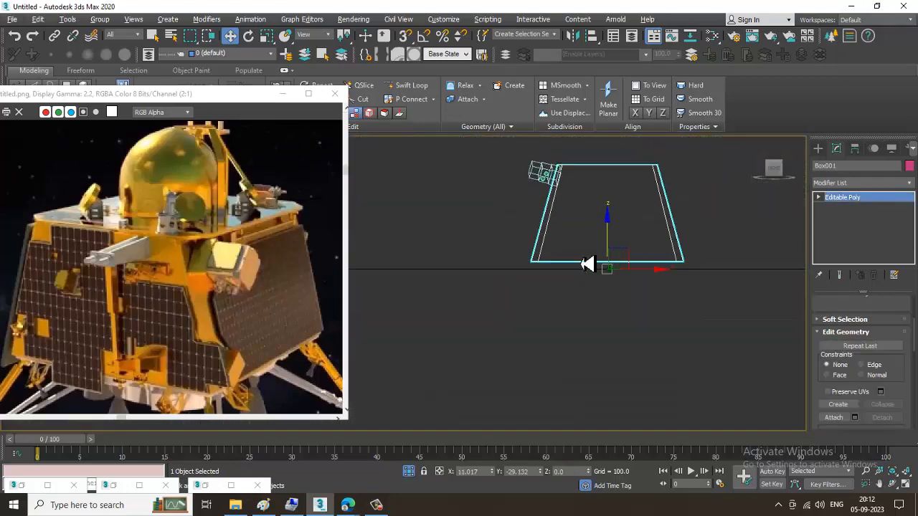
key(f)
scroll(561, 251, down, 2)
middle_drag(154, 266, 134, 207)
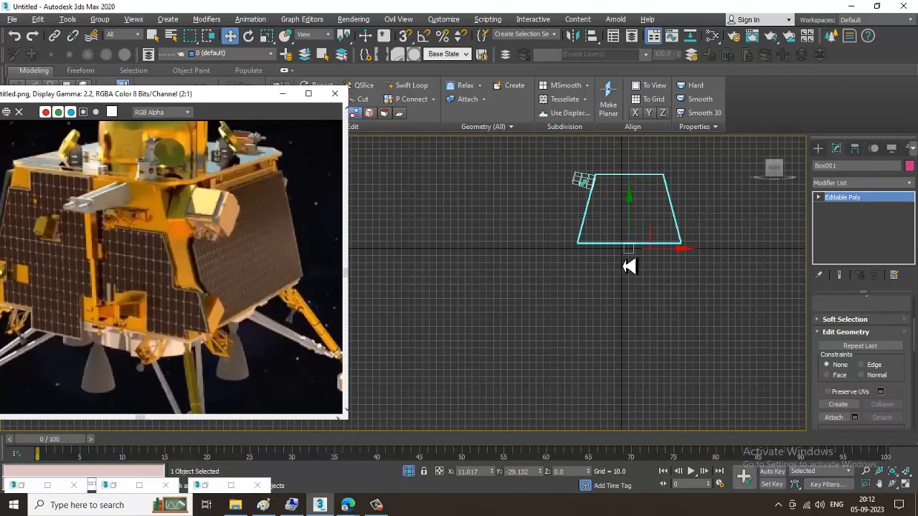
scroll(590, 246, up, 5)
Step: Narrow the tapered body's base in the left view by moving both sets of bottom corner vertices inward, the second by about 13.7 units
key(1)
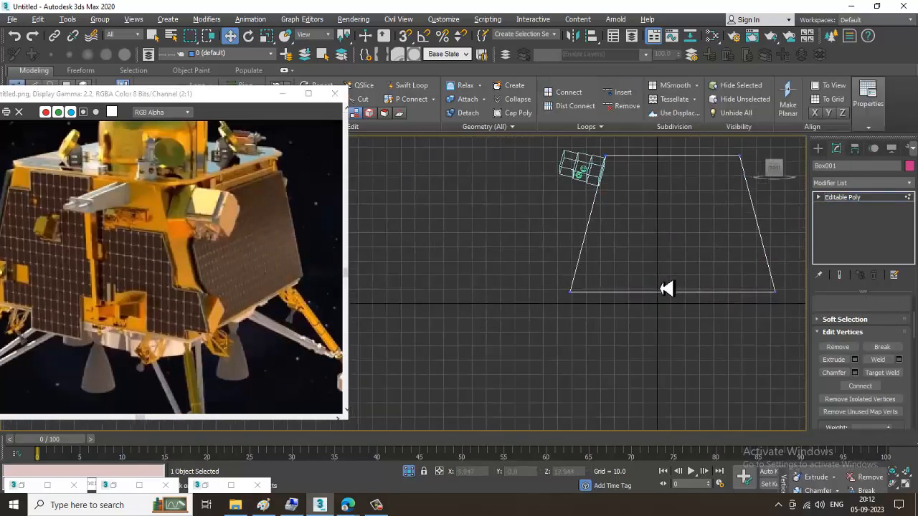
middle_drag(667, 288, 658, 291)
key(alt+w)
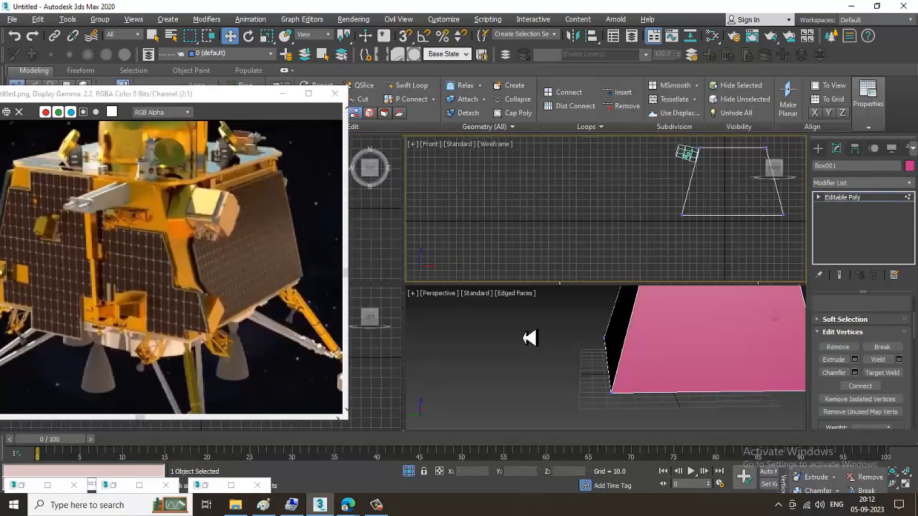
key(alt+w)
middle_drag(495, 327, 542, 327)
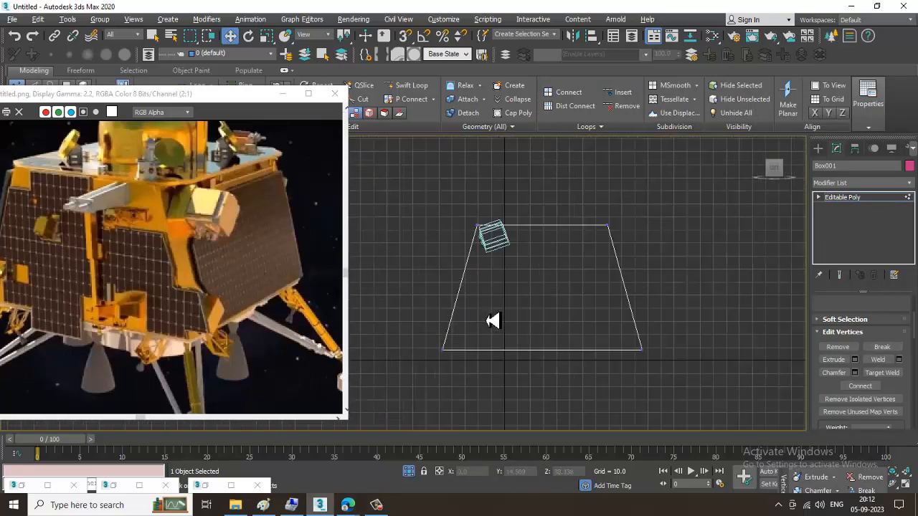
key(1)
key(1)
drag(409, 330, 494, 359)
click(641, 350)
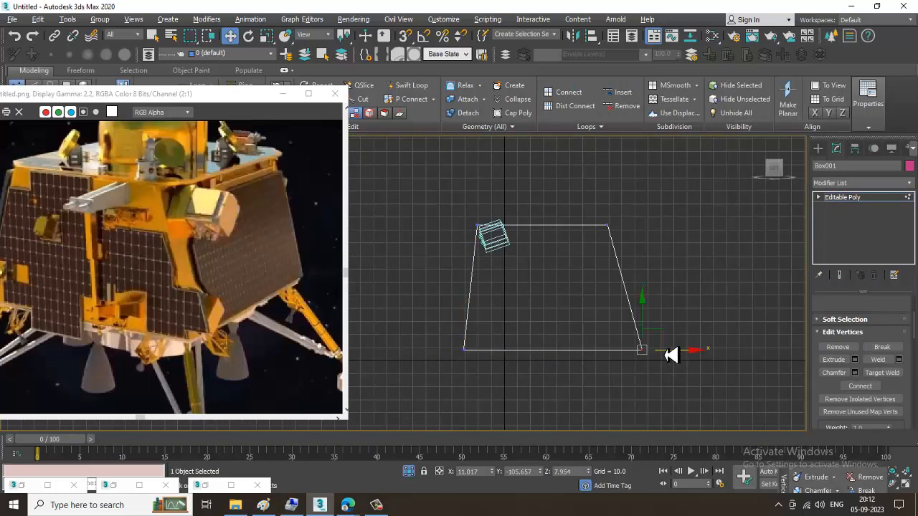
drag(693, 360, 671, 361)
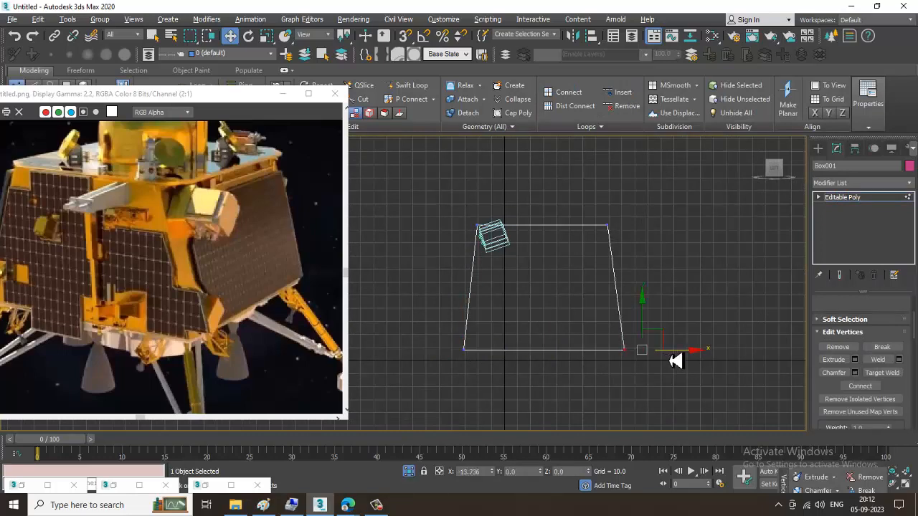
Step: Widen the tapered body by moving all vertices of the side away from the stepped box outward about 24.4 units
key(alt+w)
middle_click(699, 379)
key(alt+w)
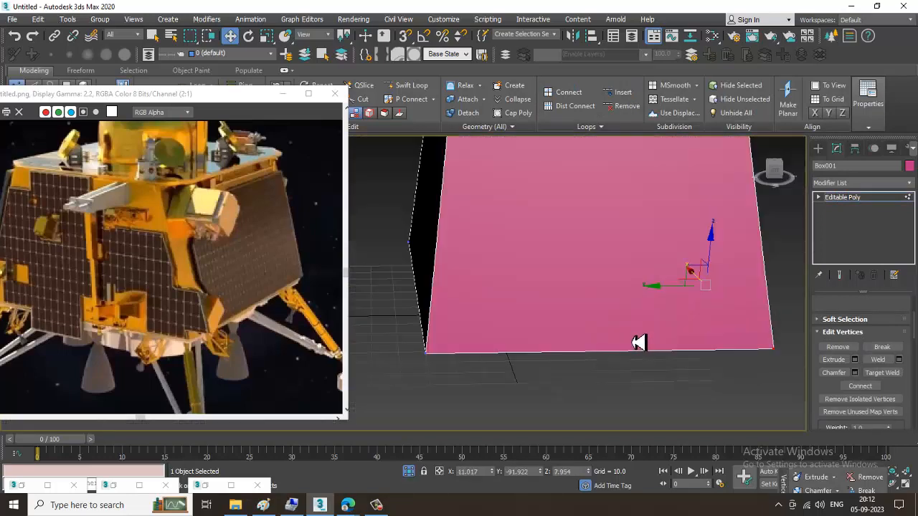
alt+middle_drag(632, 344, 495, 197)
drag(477, 166, 631, 390)
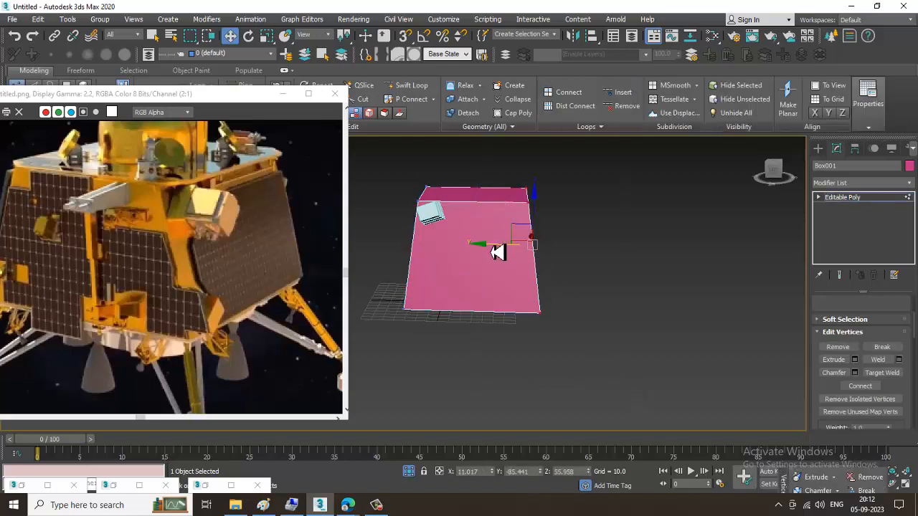
drag(498, 250, 524, 252)
alt+middle_drag(524, 252, 480, 306)
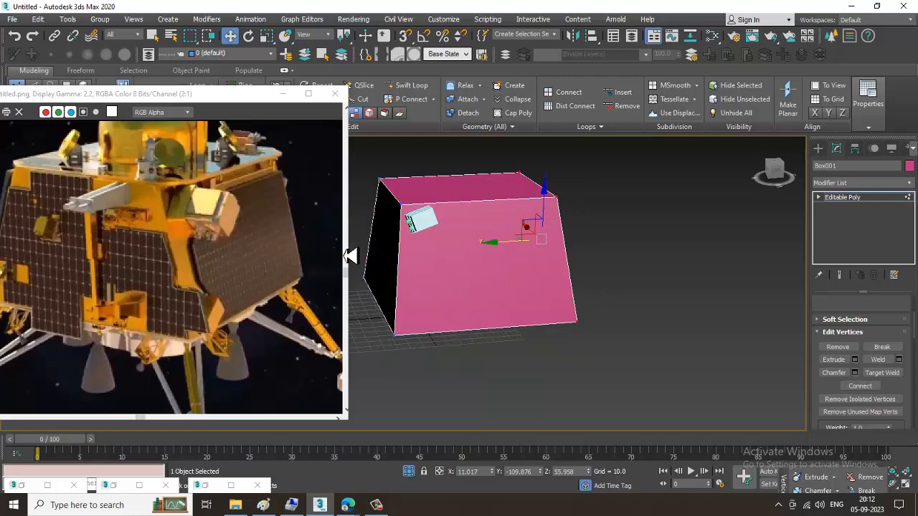
middle_drag(585, 242, 625, 246)
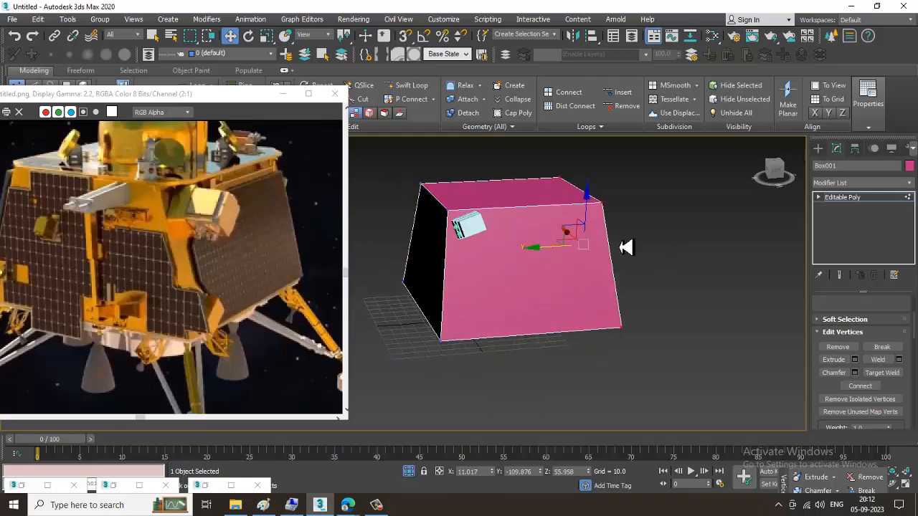
Step: Create a thin box about 7.7 long and 1.5 wide with AutoGrid, projecting from the upper part of the body's adjacent face
click(818, 149)
alt+middle_drag(544, 227, 612, 238)
scroll(611, 238, up, 3)
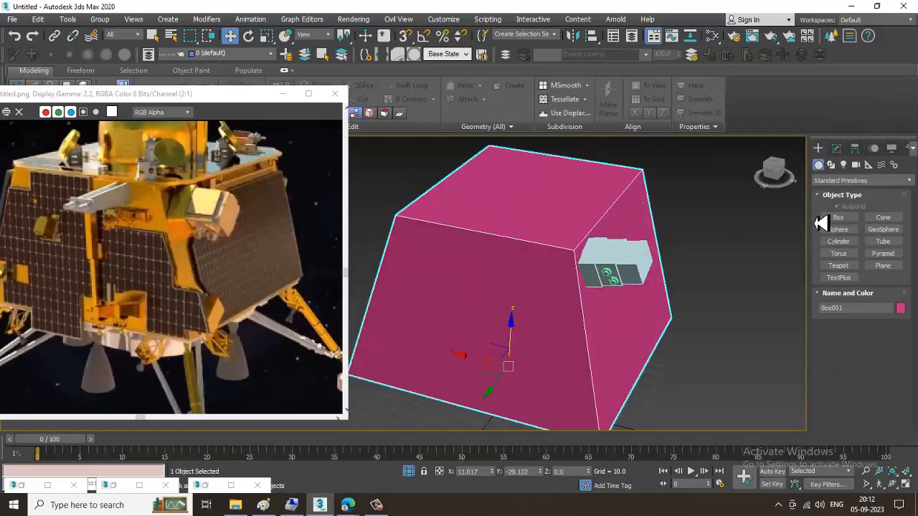
click(853, 221)
alt+middle_drag(537, 320, 582, 275)
scroll(517, 270, up, 3)
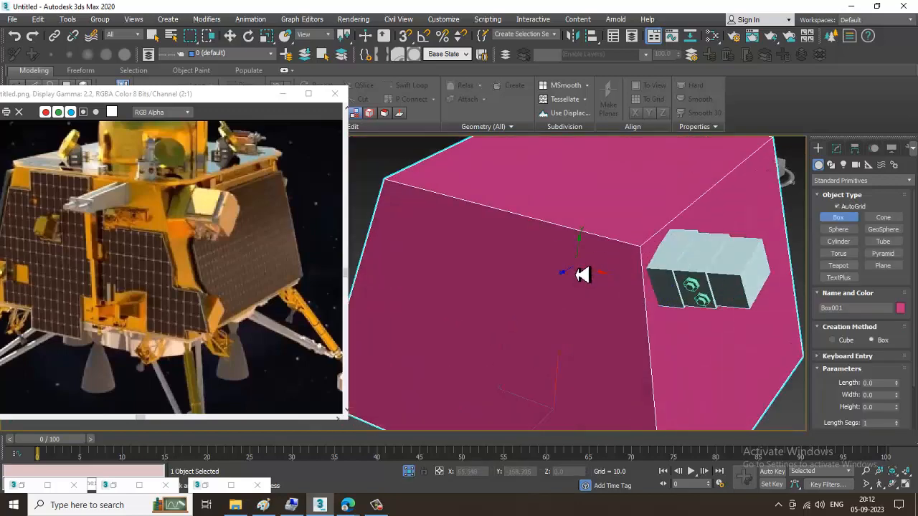
drag(500, 242, 498, 264)
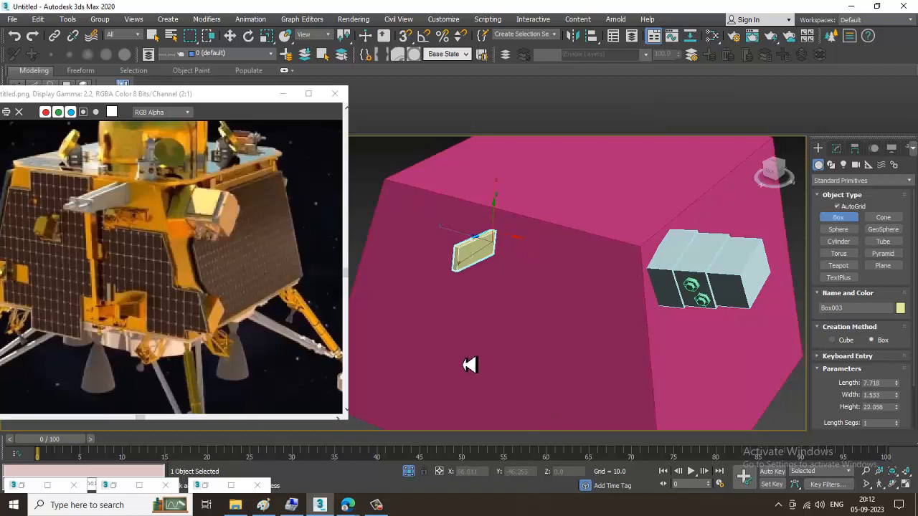
click(460, 422)
Step: Convert the thin box to an editable poly and taper it by scaling its outer end vertices vertically to about 53%
scroll(516, 313, down, 1)
key(w)
alt+middle_drag(516, 313, 524, 275)
right_click(520, 259)
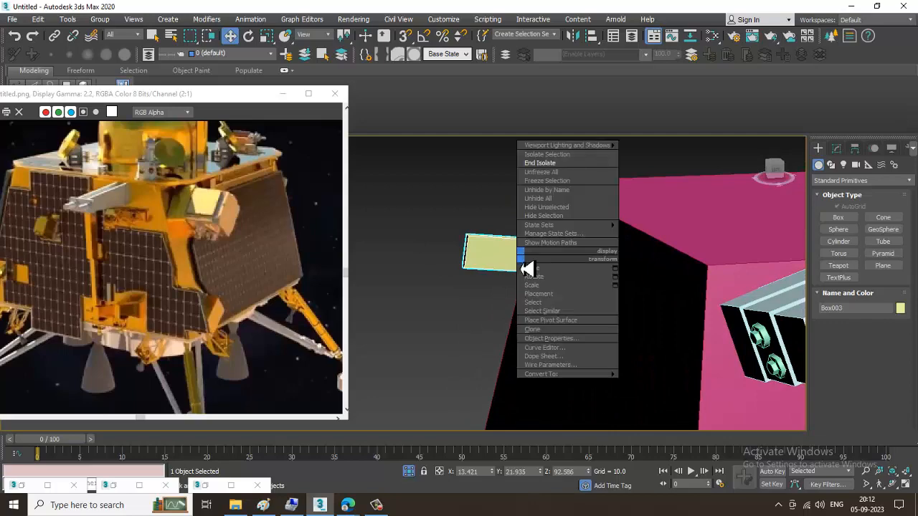
mouse_move(566, 373)
click(695, 385)
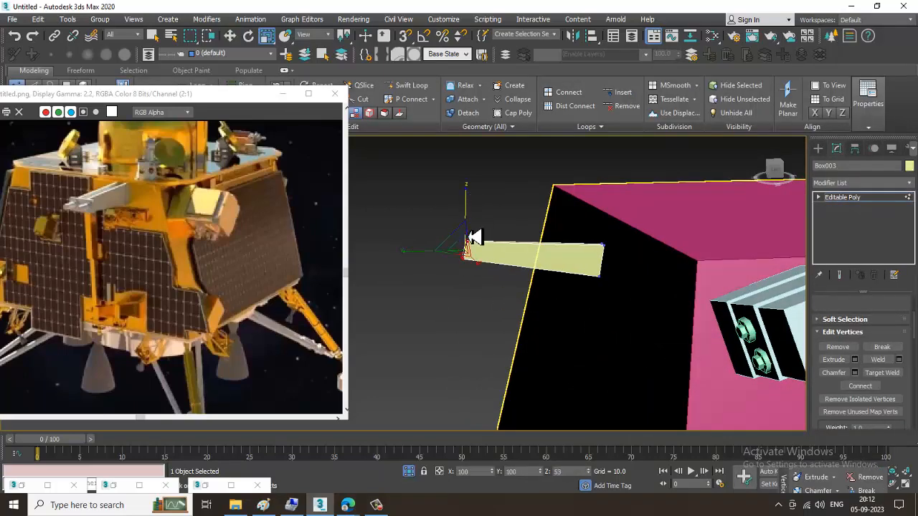
alt+middle_drag(471, 241, 889, 267)
key(w)
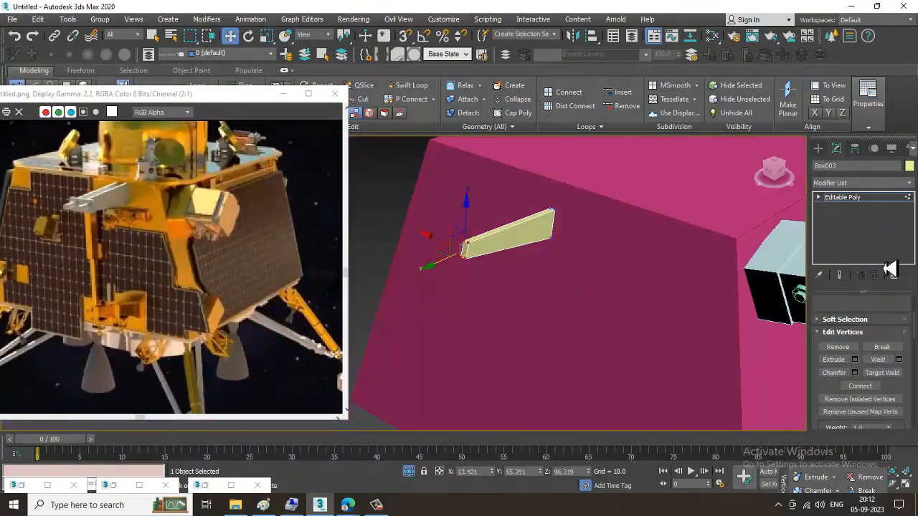
Step: Copy the tapered arm about 14.5 units sideways so that two arms stand parallel on the body's face
click(842, 197)
scroll(569, 291, up, 5)
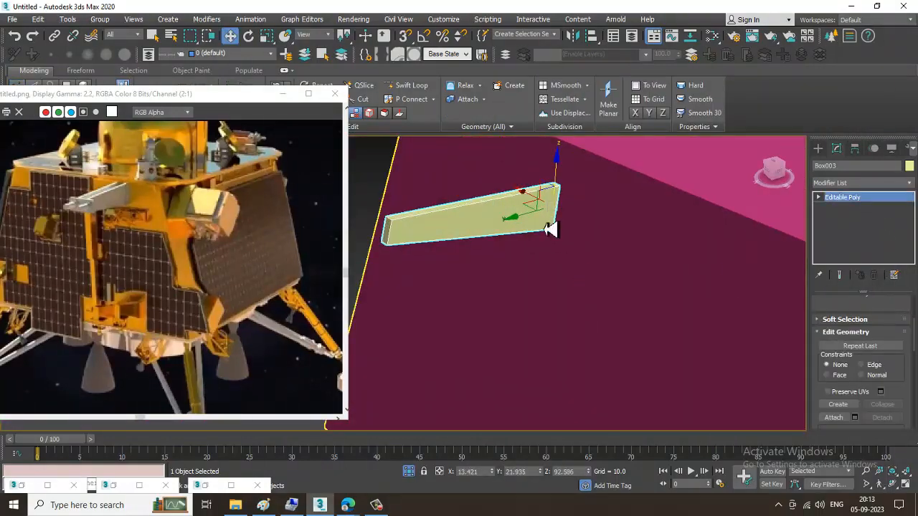
alt+middle_drag(524, 221, 553, 234)
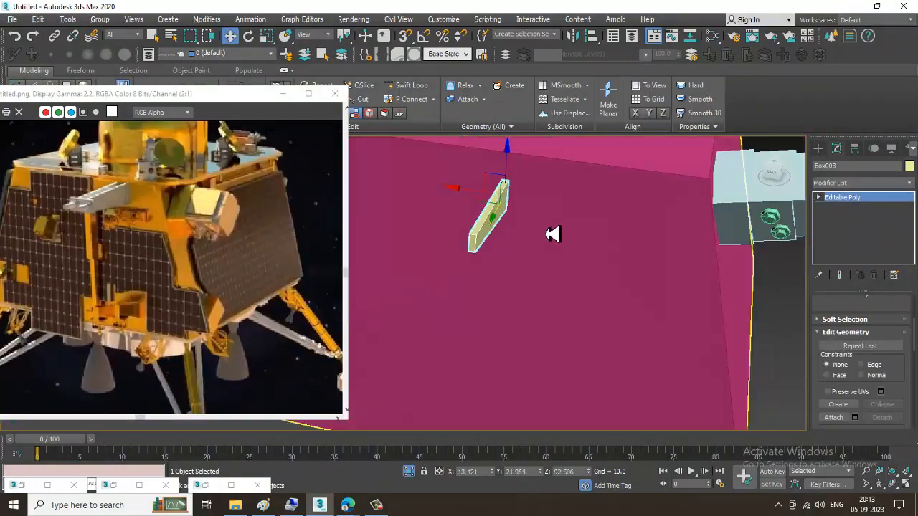
mouse_move(475, 200)
mouse_down()
mouse_move(545, 211)
mouse_move(528, 211)
mouse_up()
click(473, 305)
mouse_move(600, 246)
alt+middle_down()
mouse_move(543, 250)
mouse_move(668, 208)
mouse_move(593, 227)
mouse_move(603, 258)
alt+middle_up()
click(818, 149)
click(849, 223)
key(alt+w)
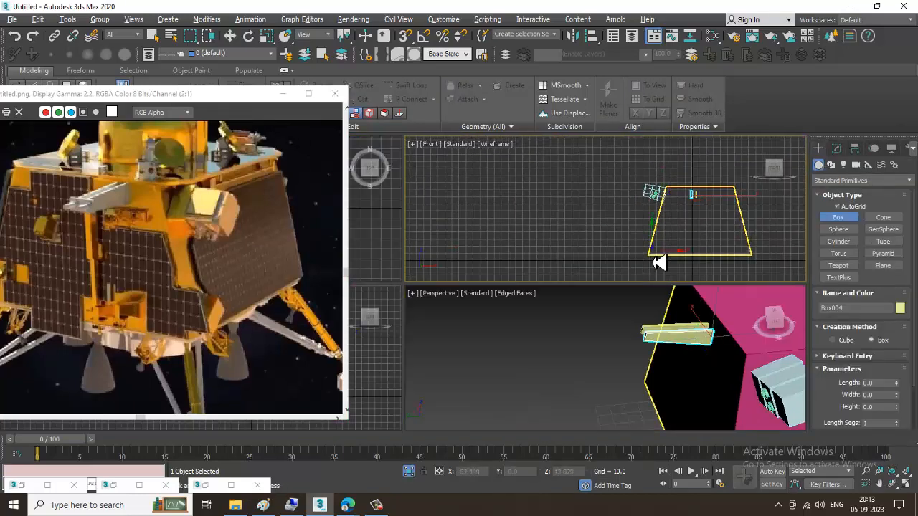
right_click(673, 356)
key(alt+w)
Step: Attach the original tapered arm to its copy so both form one editable poly
alt+middle_drag(674, 354, 513, 270)
scroll(513, 270, up, 2)
alt+middle_drag(617, 287, 653, 278)
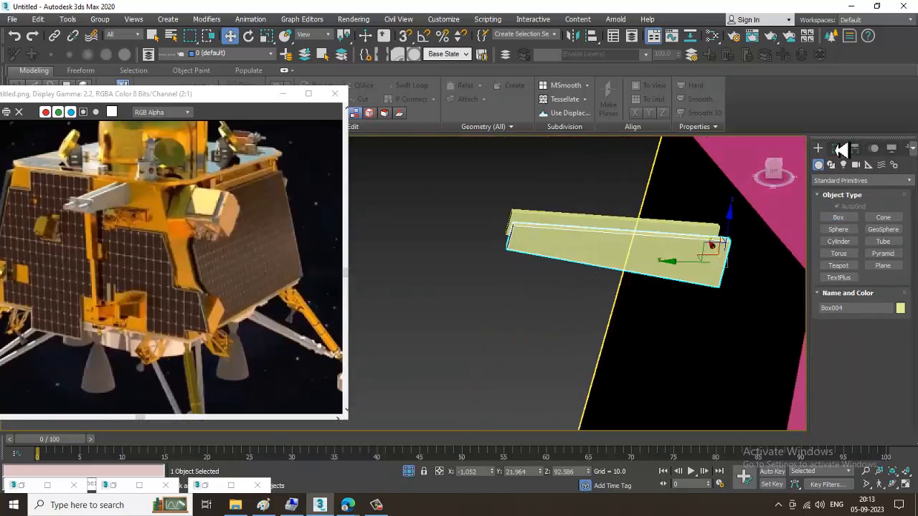
click(836, 149)
click(835, 417)
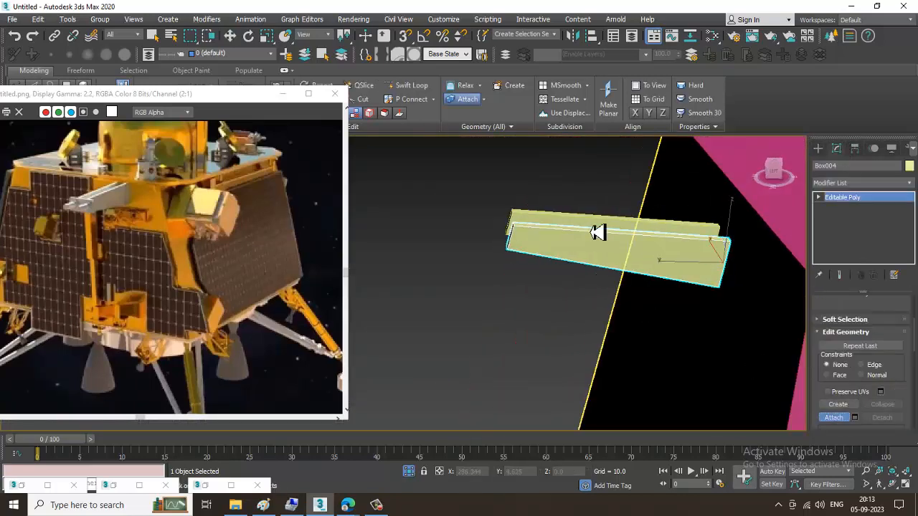
click(595, 228)
Step: Connect the lengthwise edges of both arms with 1 segment, pinch -67 and slide 88, near their outer ends
key(2)
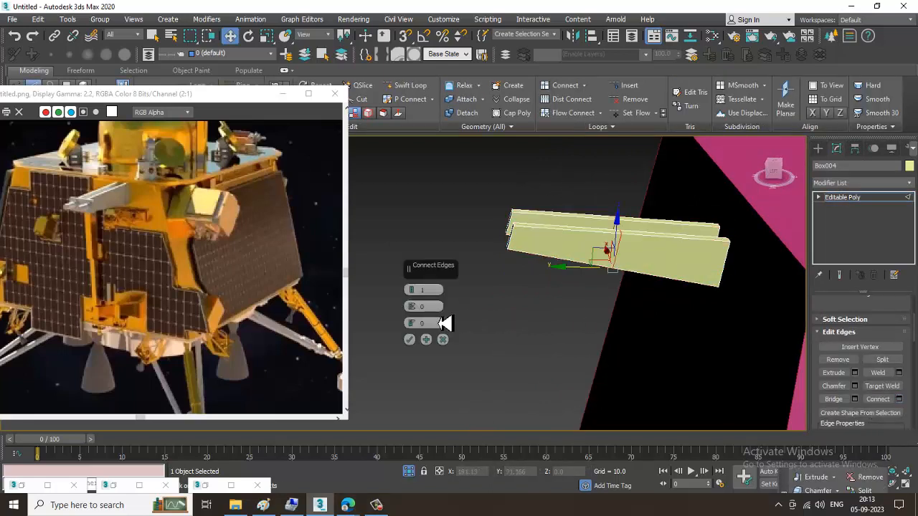
drag(416, 304, 445, 378)
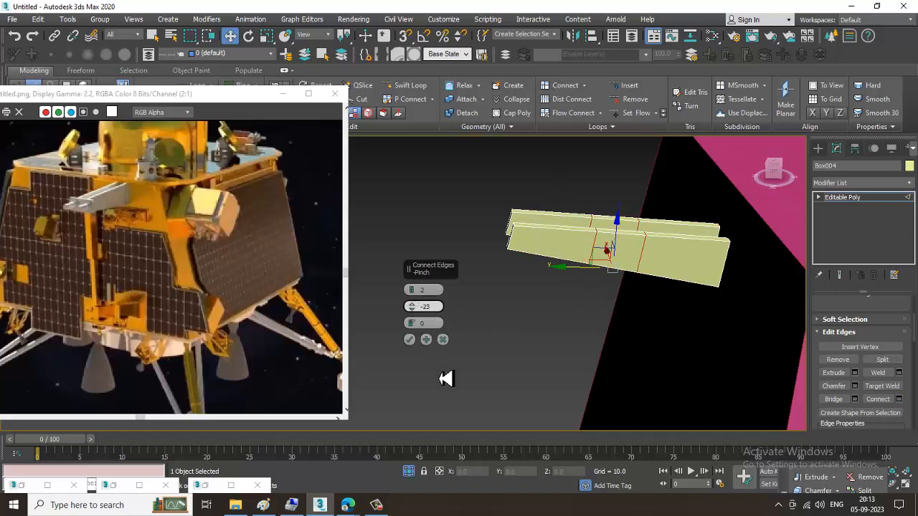
drag(478, 451, 411, 323)
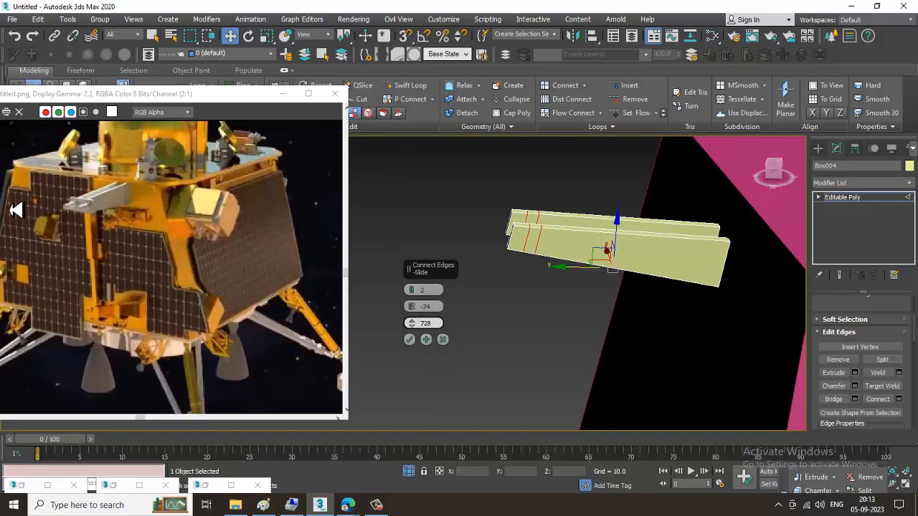
drag(14, 209, 70, 324)
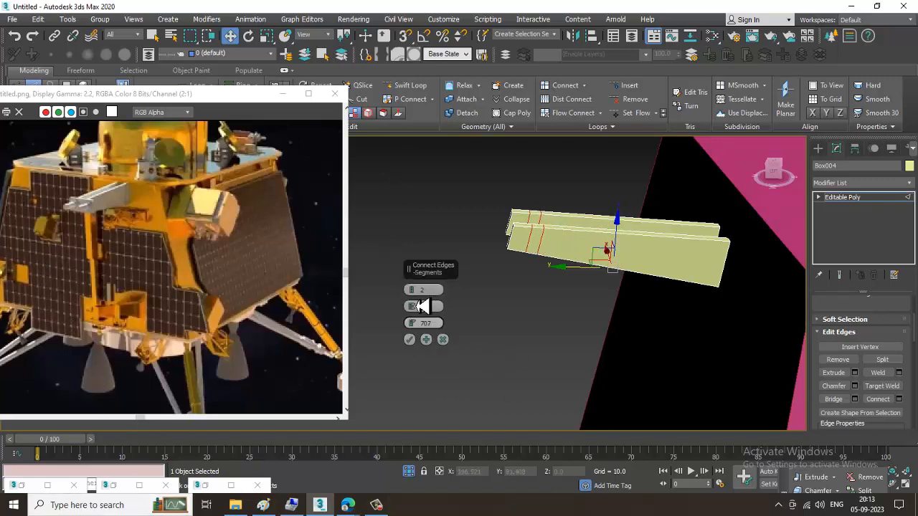
drag(417, 306, 425, 331)
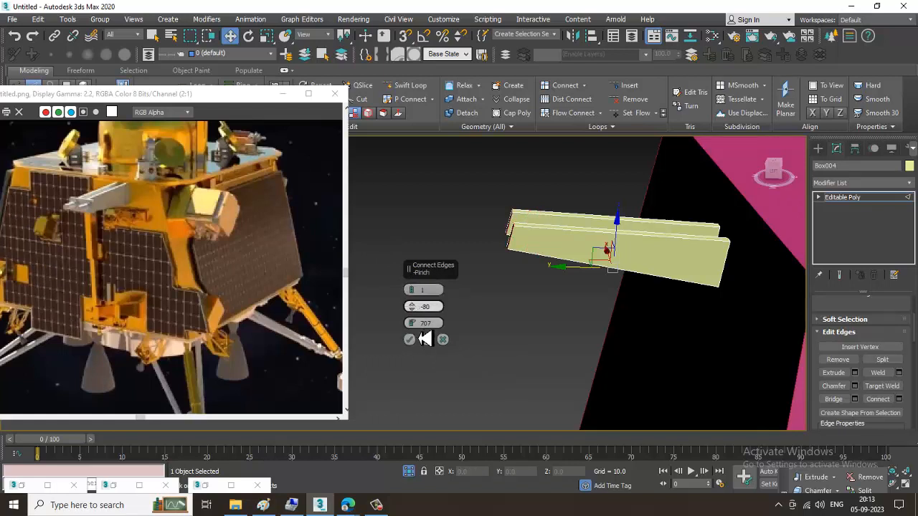
drag(431, 295, 421, 342)
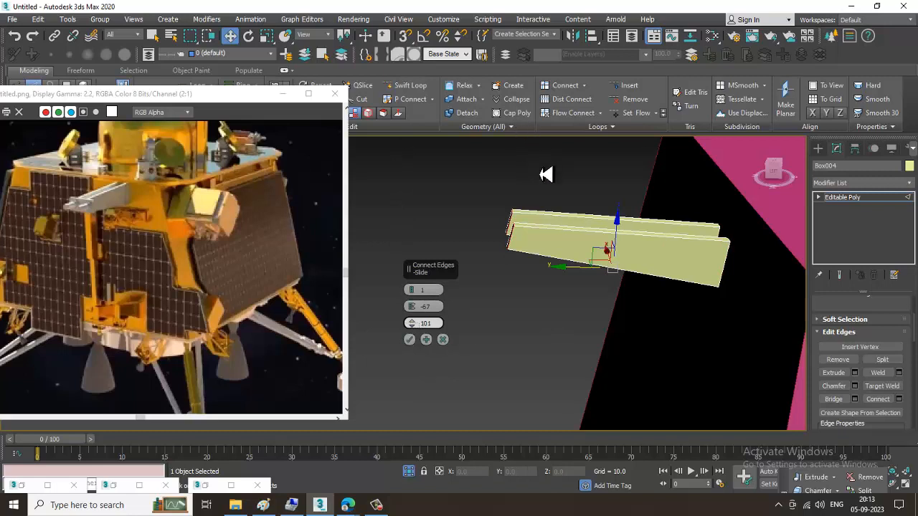
drag(553, 197, 490, 313)
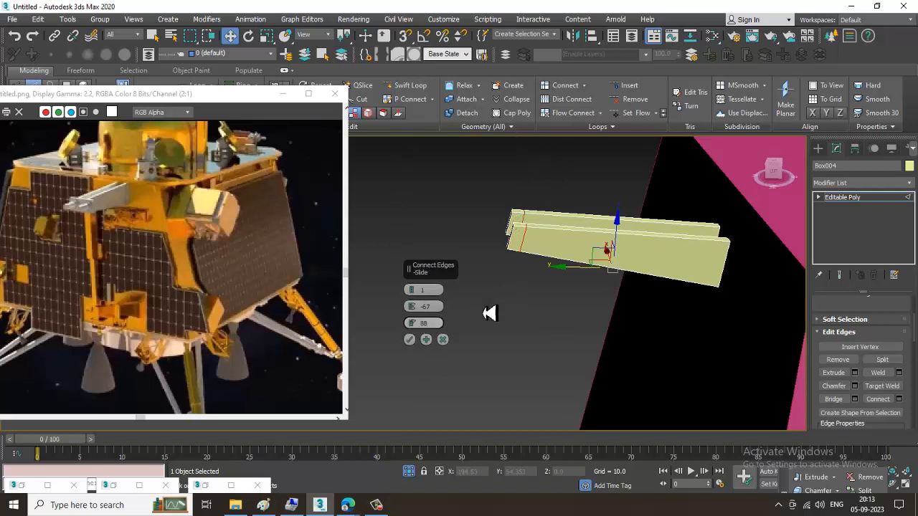
click(410, 339)
Step: Bridge the facing inner polygons at the outer ends of the two arms to form a crossbar
alt+middle_drag(498, 280, 528, 242)
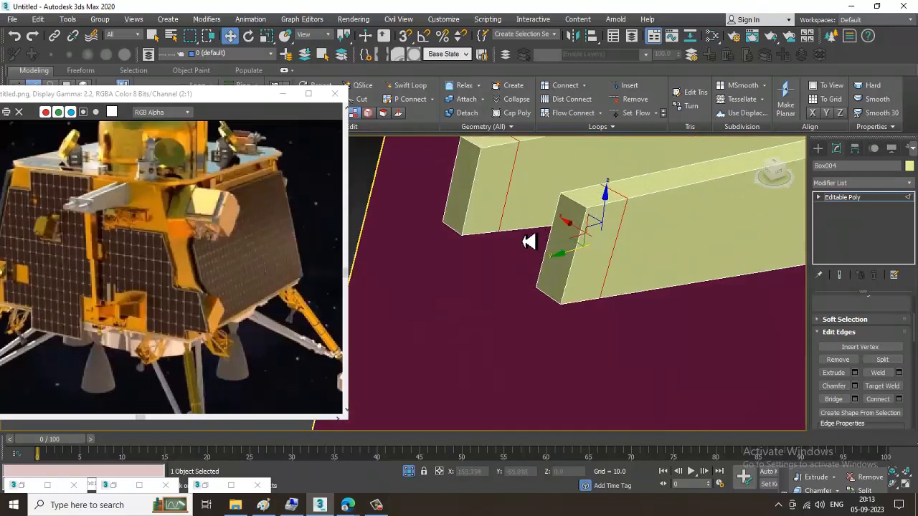
key(4)
click(502, 197)
alt+middle_drag(502, 196, 607, 192)
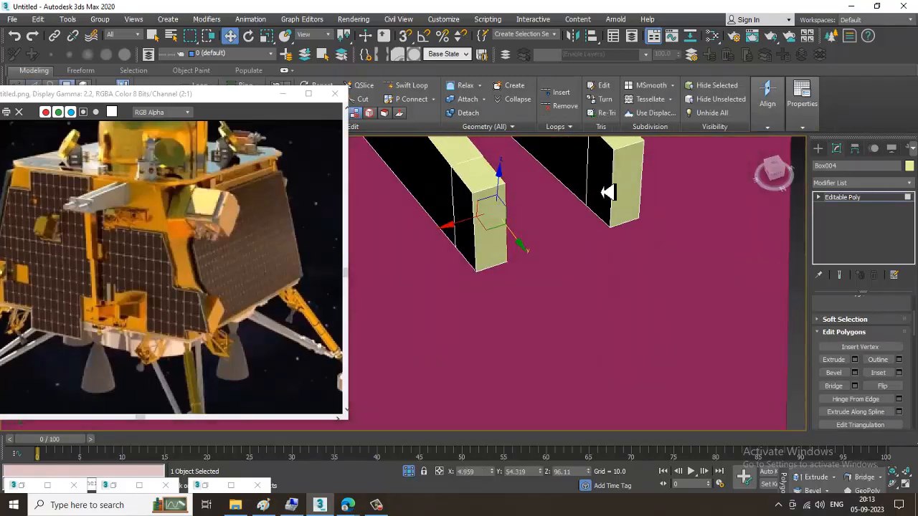
click(607, 192)
click(844, 387)
alt+middle_drag(645, 272, 504, 277)
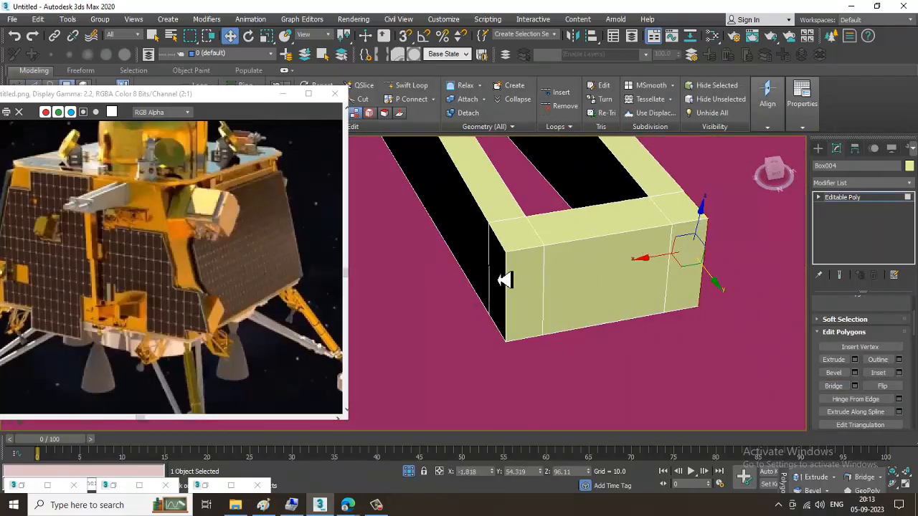
click(501, 278)
click(847, 360)
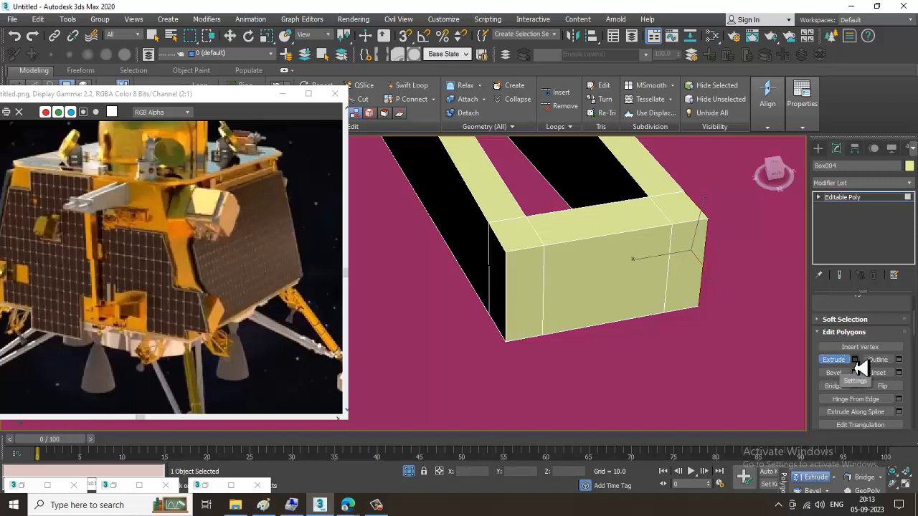
click(854, 360)
alt+middle_drag(682, 312, 536, 320)
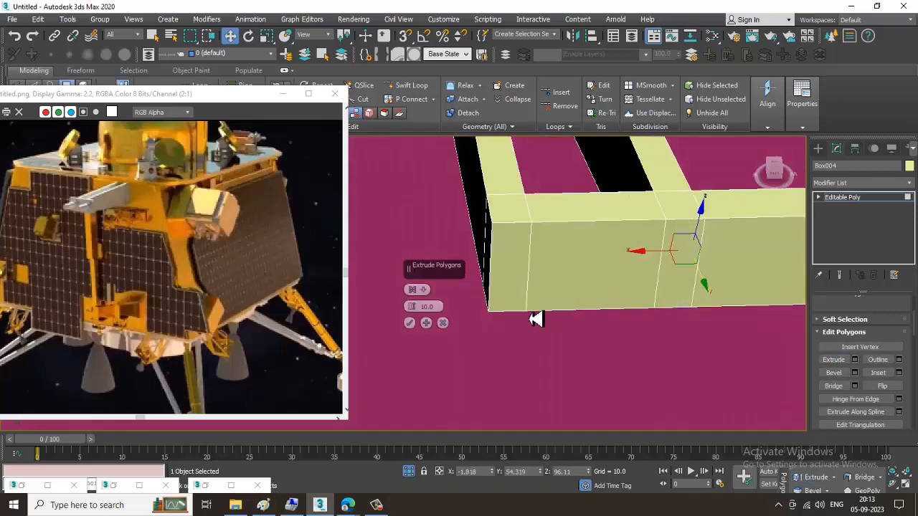
click(442, 324)
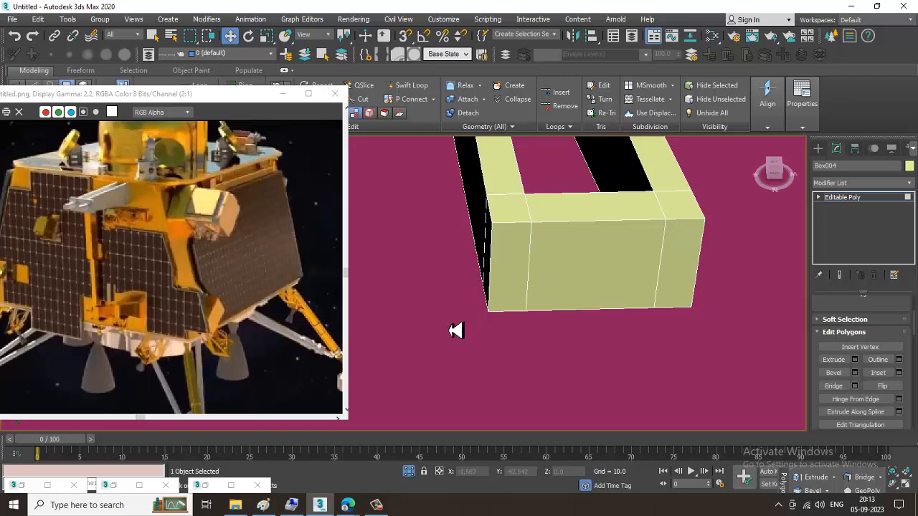
Step: Extrude the two side polygons at the crossbar's ends outward by 2.437
alt+middle_drag(454, 328, 748, 300)
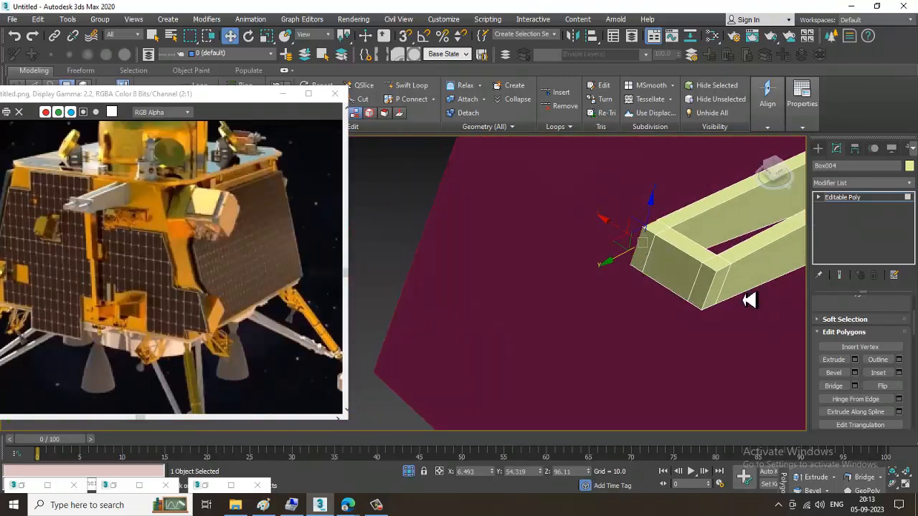
click(710, 289)
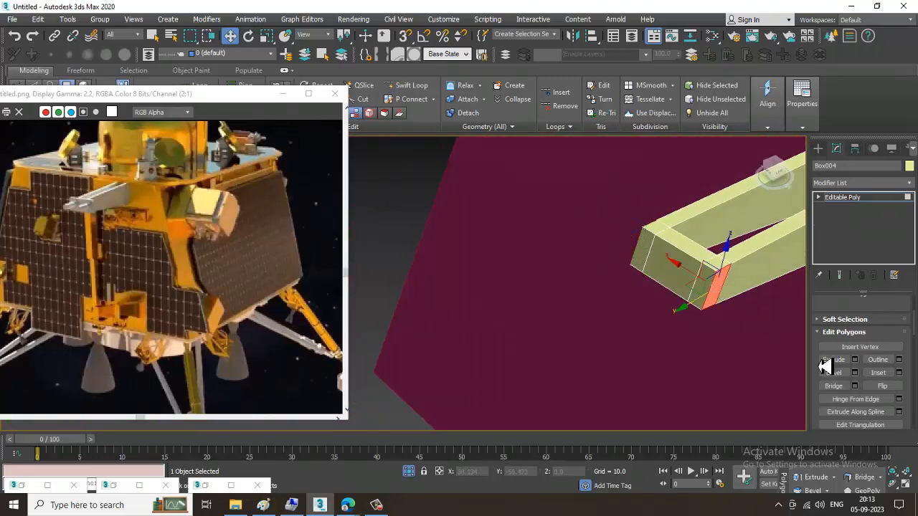
click(854, 360)
drag(425, 315, 438, 354)
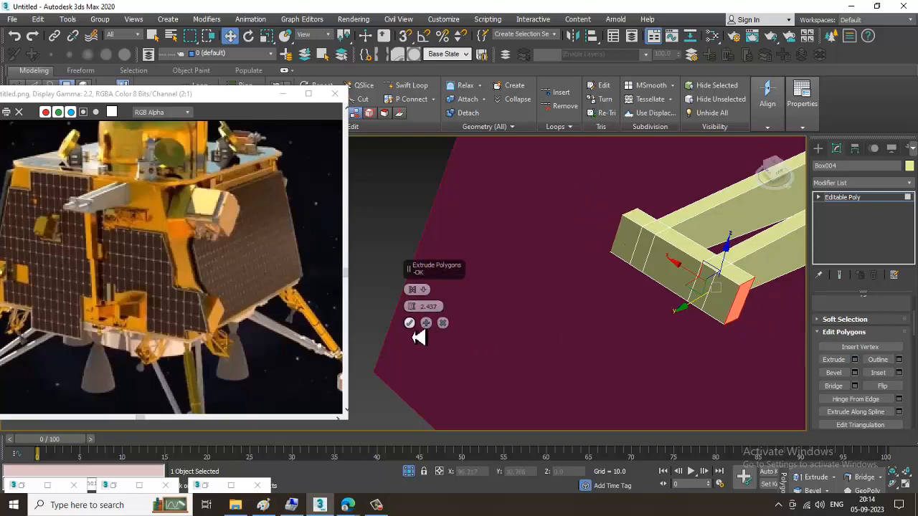
click(409, 323)
Step: Select all objects in the scene and give them one light grey object color
alt+middle_drag(466, 332, 642, 277)
scroll(734, 258, down, 5)
key(ctrl+a)
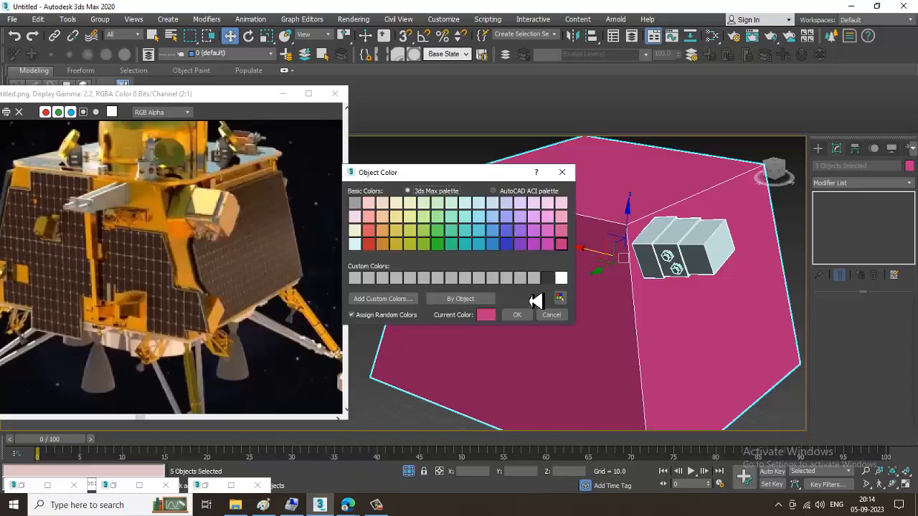
click(517, 315)
Step: Create an AutoGrid cylinder of about 0.73 radius and 5.1 height on the crossbar's front face, in line with one arm
alt+middle_drag(614, 293, 645, 287)
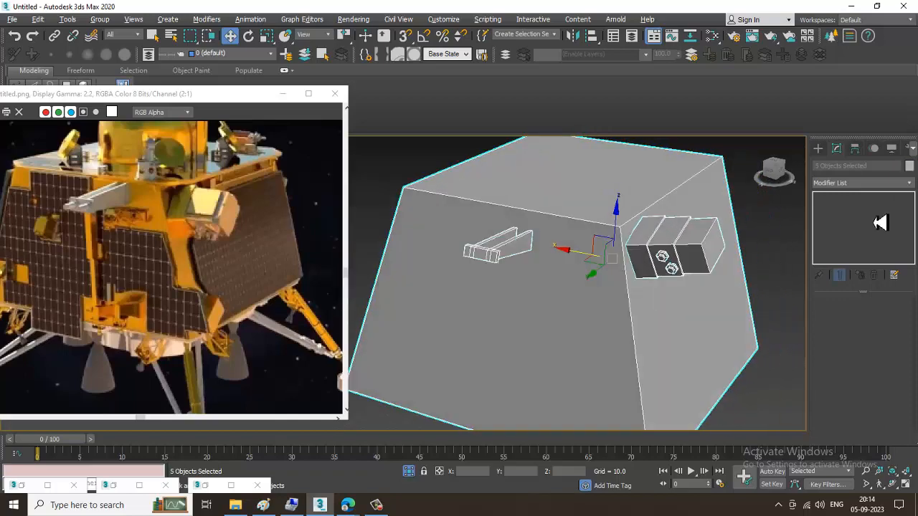
click(817, 149)
click(847, 246)
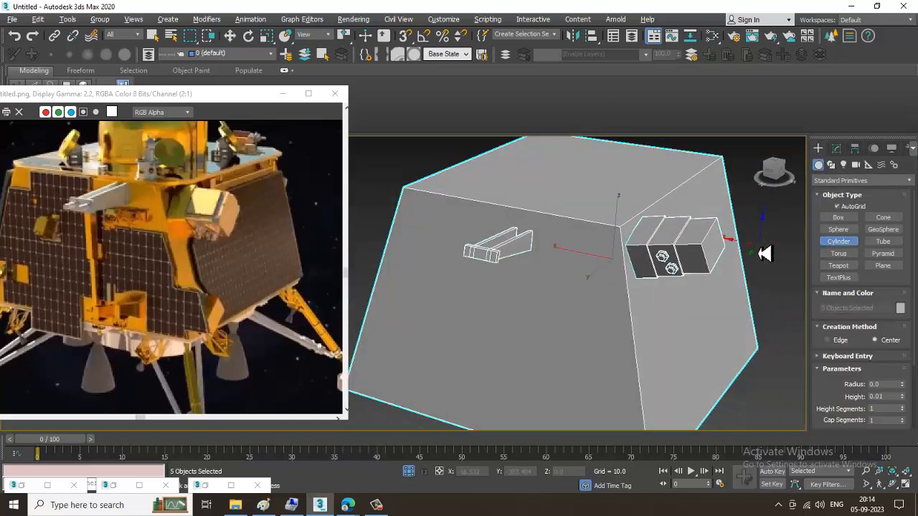
alt+middle_drag(469, 268, 537, 270)
scroll(467, 263, up, 5)
scroll(560, 268, up, 2)
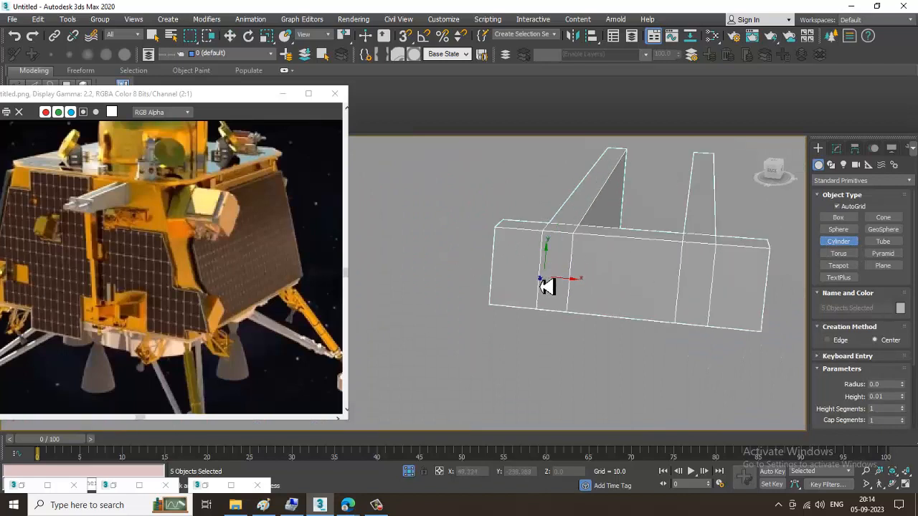
drag(547, 275, 569, 296)
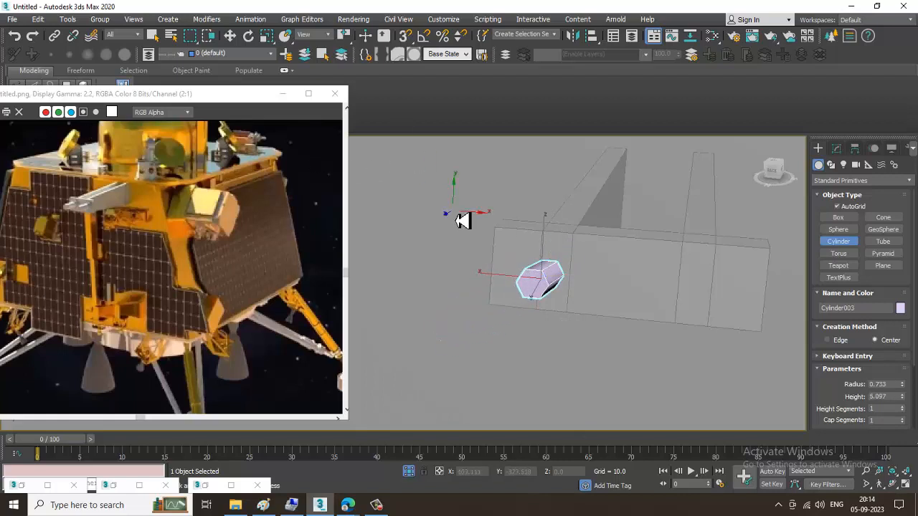
Step: Shorten the cylinder on the crossbar to a height of 2.701 and set its sides to 10
alt+middle_drag(456, 221, 512, 251)
key(w)
scroll(510, 254, up, 4)
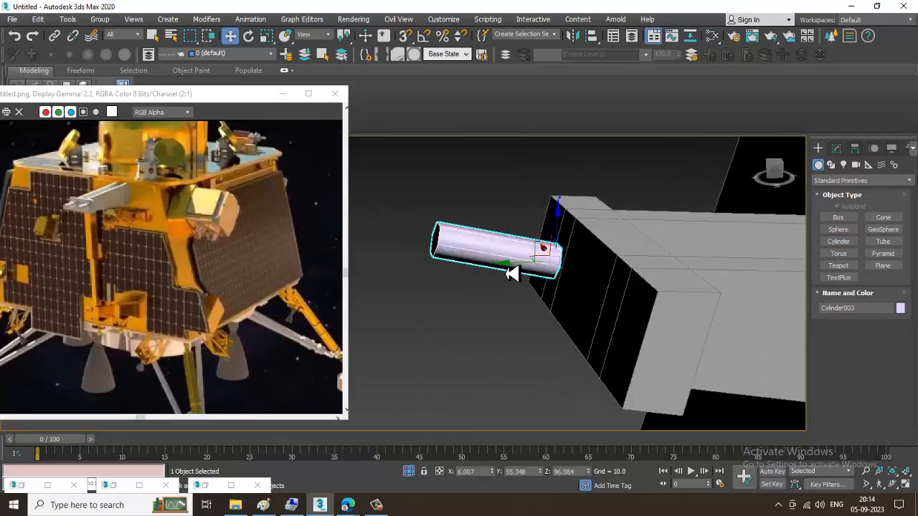
click(837, 148)
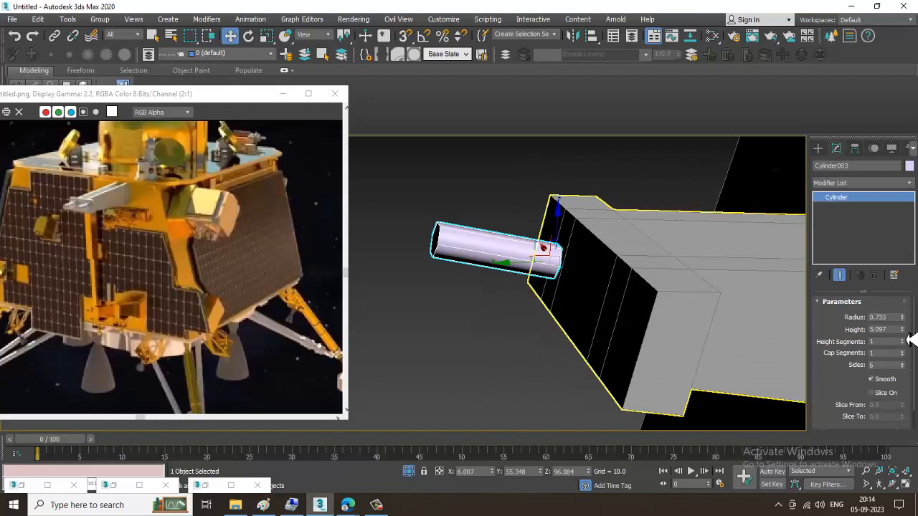
drag(902, 330, 13, 372)
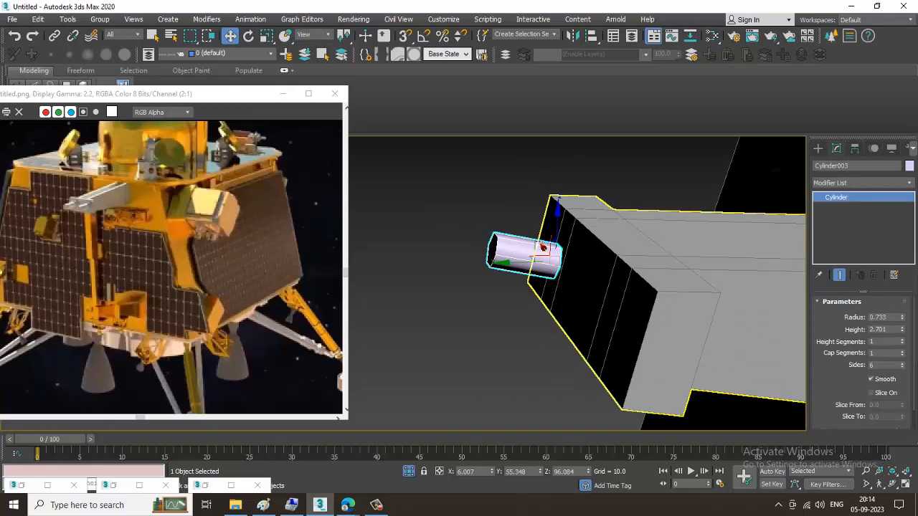
click(902, 364)
click(902, 364)
click(902, 363)
click(902, 364)
Step: Copy the cylinder about 7.3 units along the crossbar so it sits in line with the other arm
alt+middle_drag(604, 304, 687, 307)
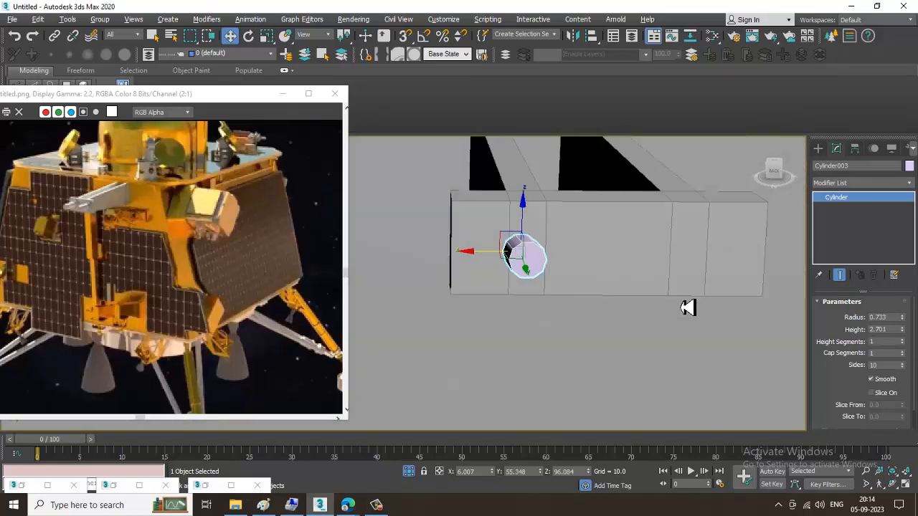
mouse_move(484, 261)
shift+mouse_down()
mouse_move(608, 262)
mouse_move(650, 275)
shift+mouse_up()
click(466, 301)
mouse_move(478, 309)
alt+middle_down()
mouse_move(674, 301)
mouse_move(571, 290)
mouse_move(596, 279)
mouse_move(580, 285)
alt+middle_up()
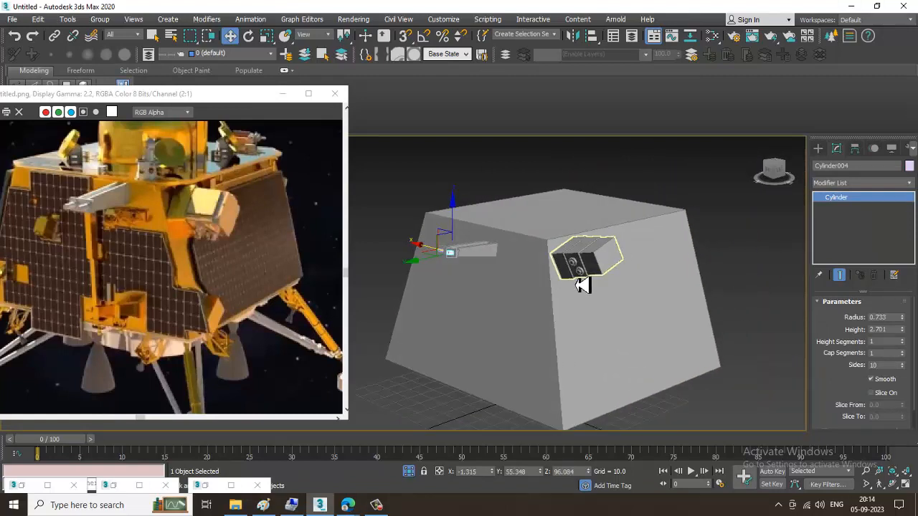
Step: Save the scene as roverr.max in the September 2023 folder on Local Disk (D:)
key(ctrl+s)
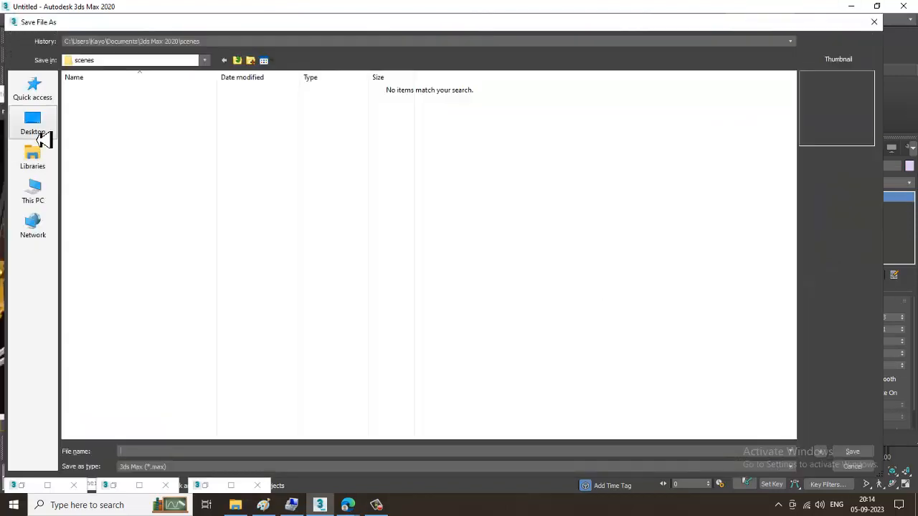
click(43, 198)
double_click(260, 235)
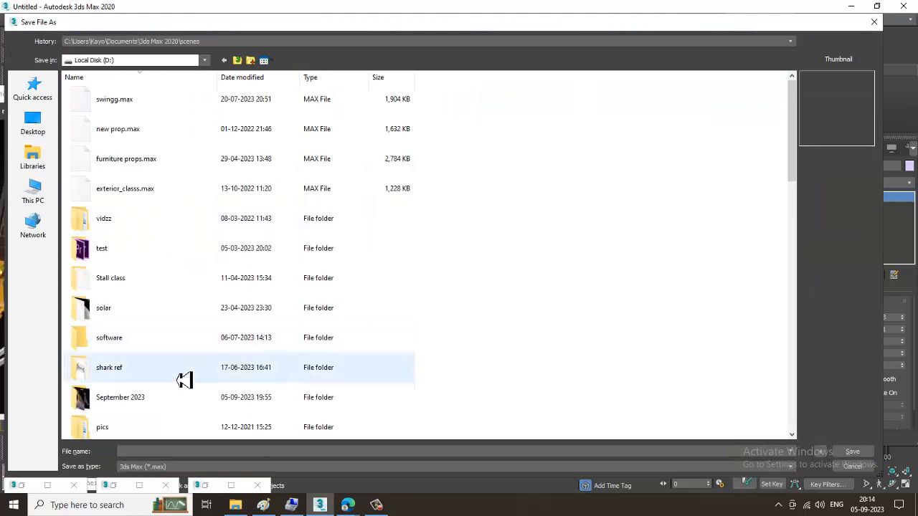
click(106, 340)
key(Down)
key(Down)
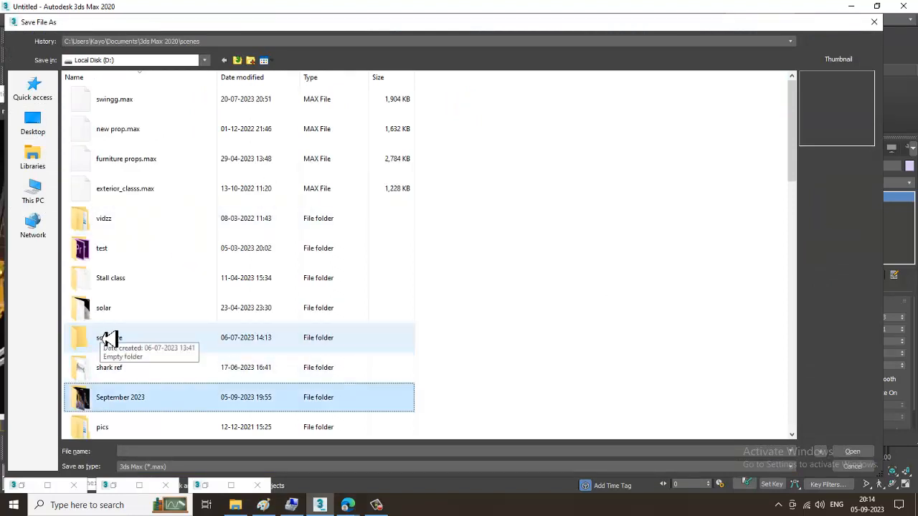
key(Down)
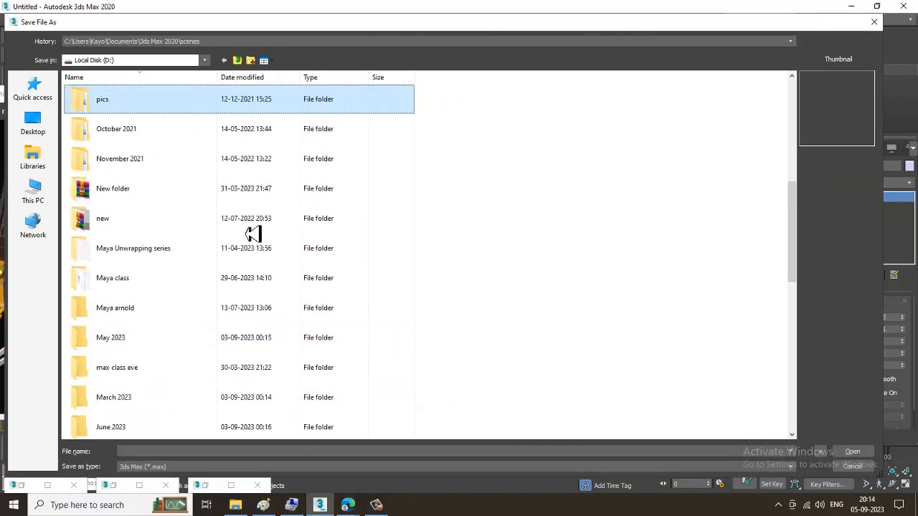
key(s)
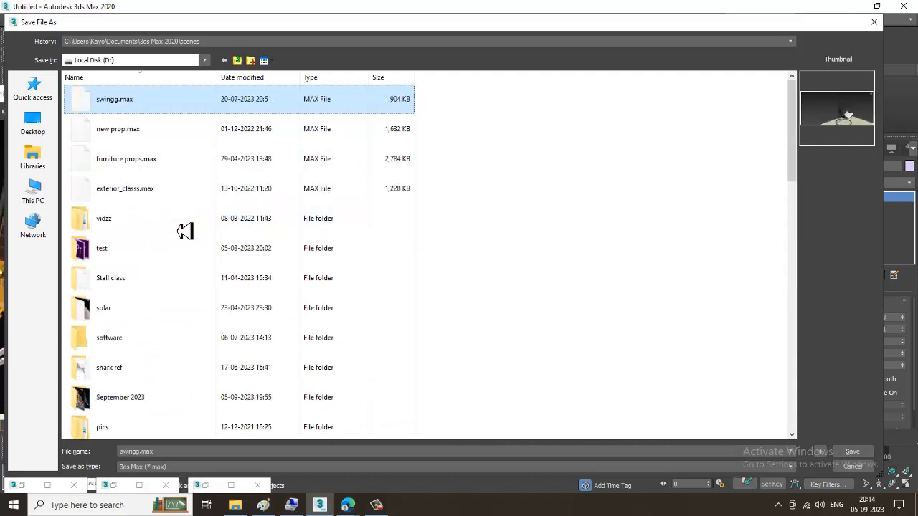
key(e)
double_click(135, 403)
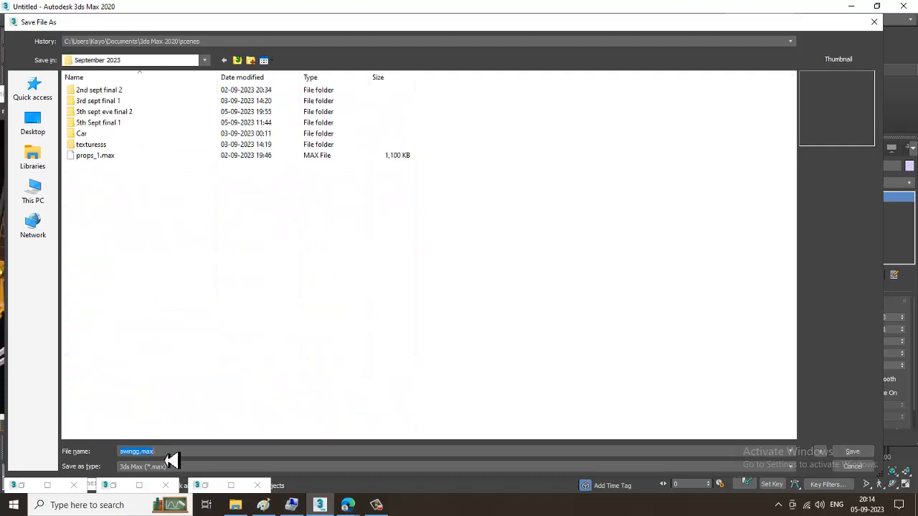
text(rover)
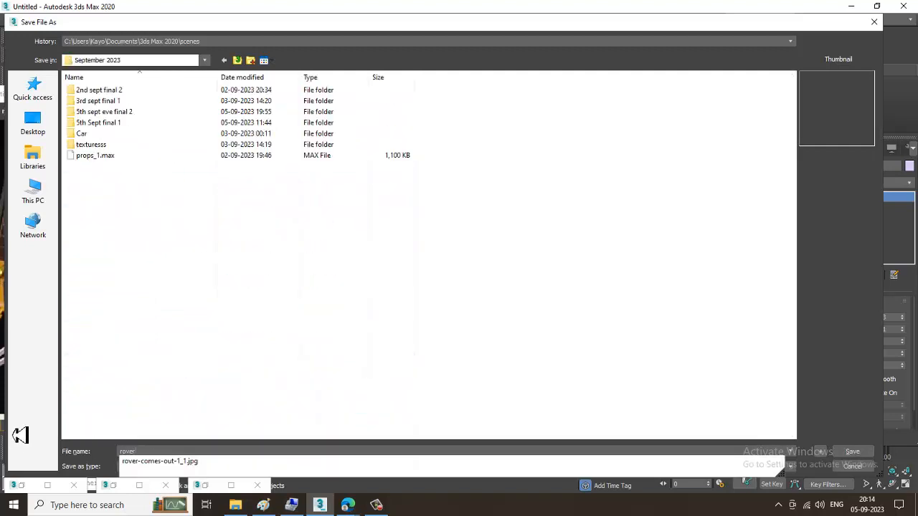
text(r)
key(Return)
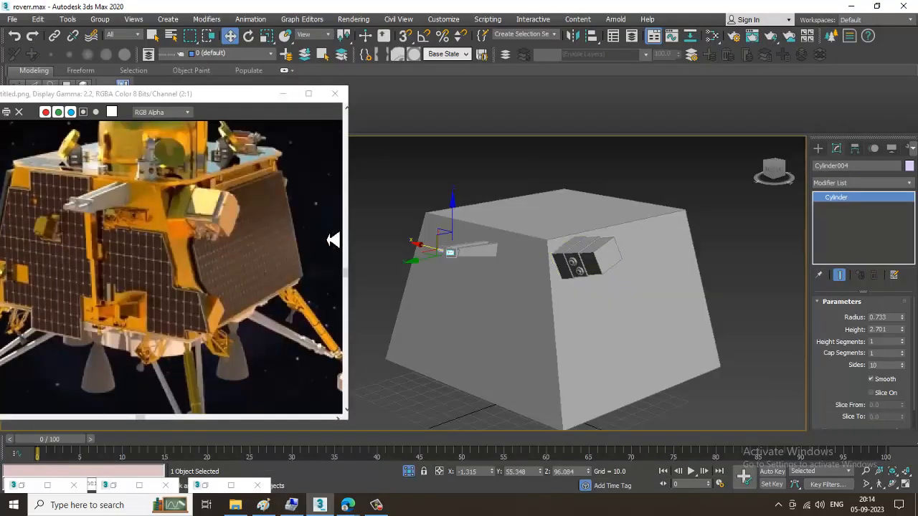
scroll(467, 217, up, 6)
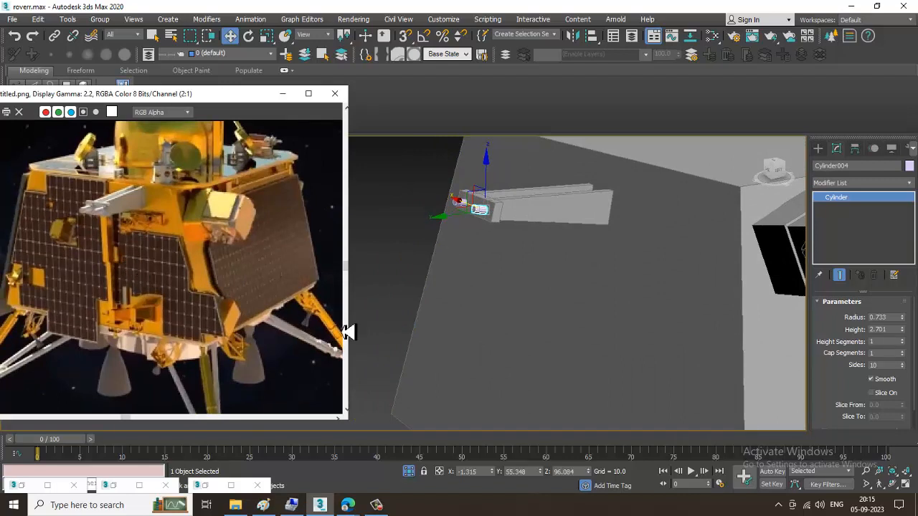
Step: Draw a thin box in the Top view covering the top face of the lander body
scroll(553, 318, up, 8)
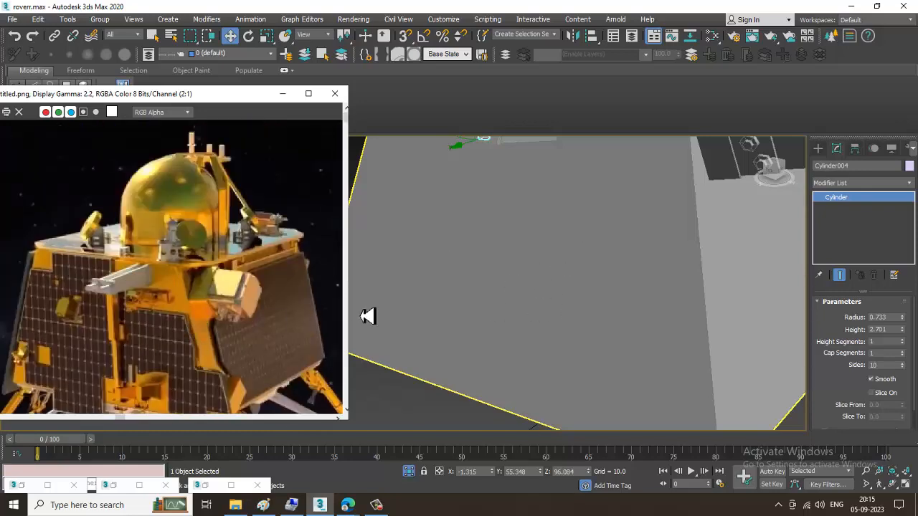
alt+middle_drag(369, 313, 696, 272)
click(825, 149)
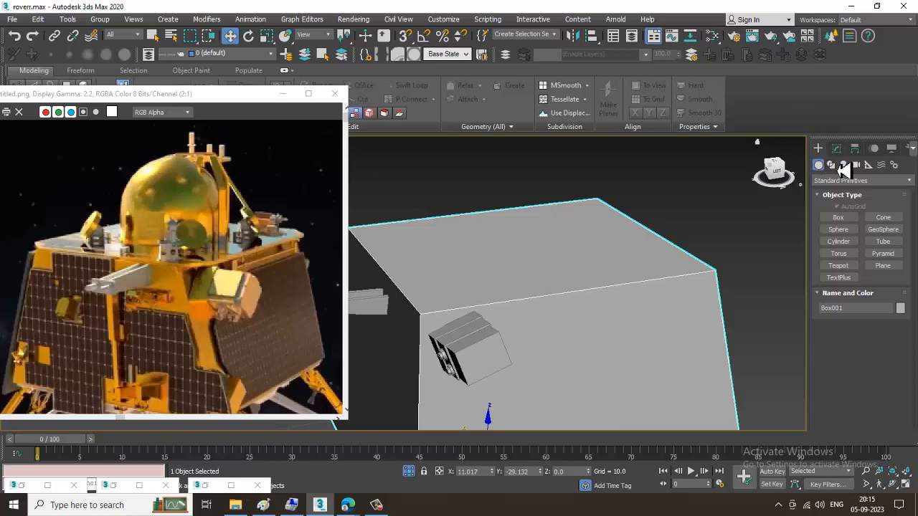
click(853, 218)
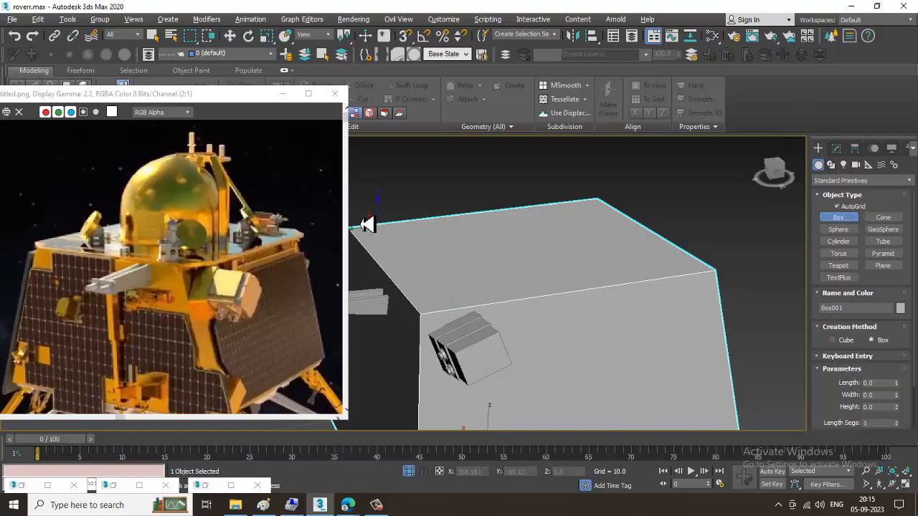
key(alt+w)
key(alt+w)
scroll(508, 228, down, 2)
middle_drag(522, 236, 596, 226)
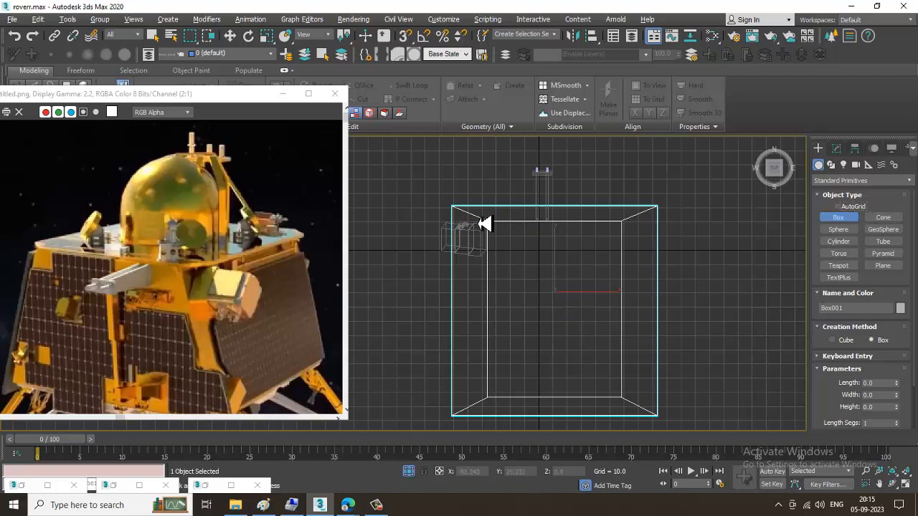
scroll(492, 240, up, 2)
drag(485, 218, 685, 423)
scroll(680, 401, down, 2)
key(w)
middle_drag(680, 402, 641, 307)
scroll(641, 308, up, 2)
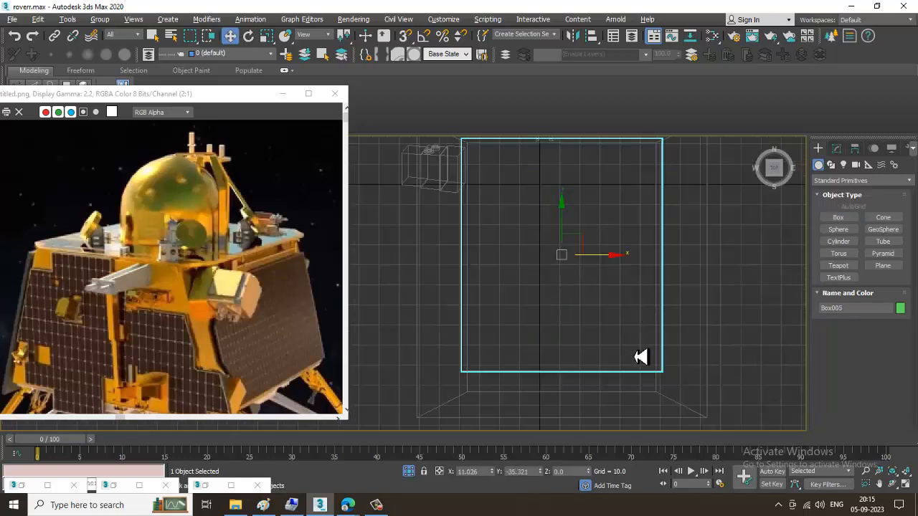
Step: Convert the thin box to Editable Poly and raise it to Z about 99.18, onto the top of the lander body
right_click(508, 374)
mouse_move(580, 486)
click(667, 486)
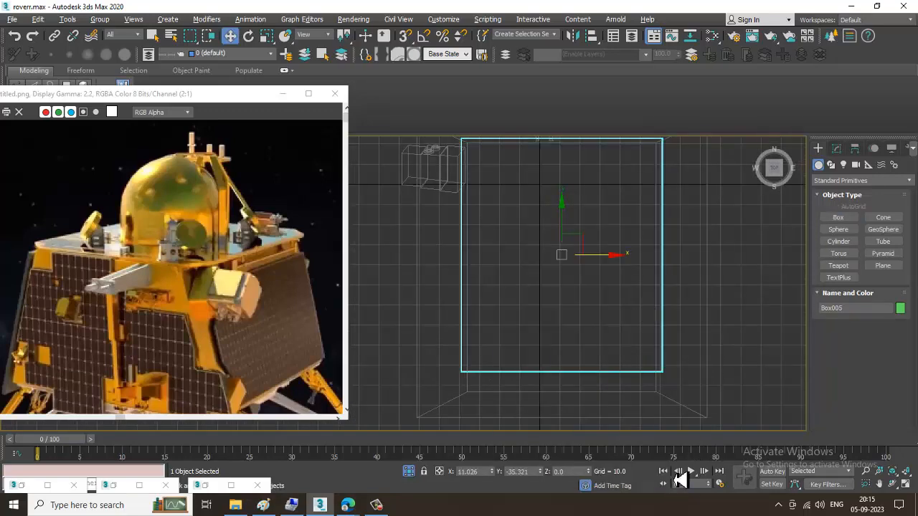
key(alt+w)
key(alt+w)
scroll(645, 330, down, 3)
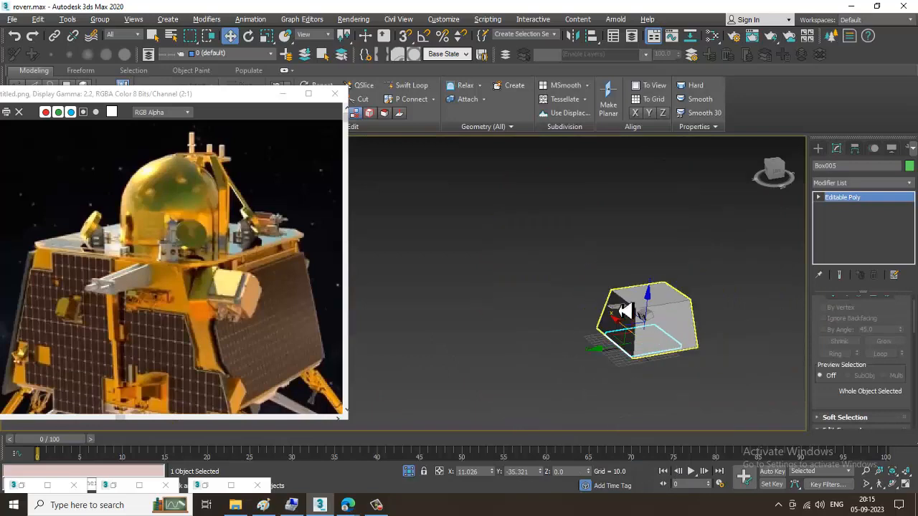
drag(653, 317, 653, 276)
scroll(653, 276, up, 2)
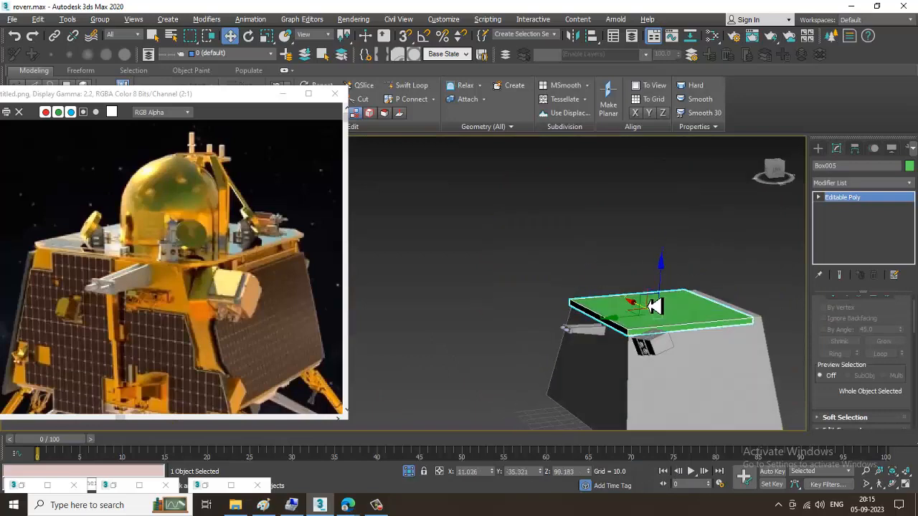
Step: Fit the slab to the body's top outline by moving its side vertices to Y about -105.7 and X about 61.6
key(alt+w)
key(alt+w)
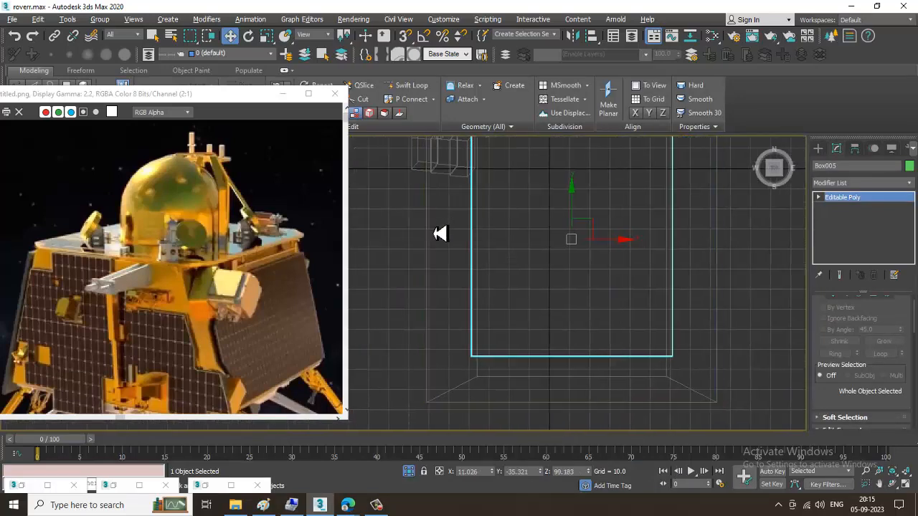
key(1)
drag(430, 345, 684, 365)
drag(583, 327, 605, 353)
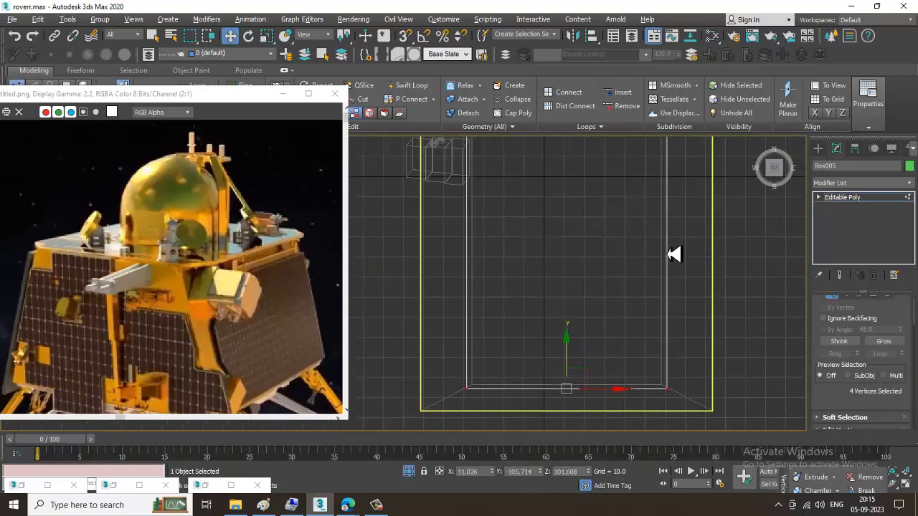
scroll(557, 230, up, 2)
scroll(553, 232, down, 4)
drag(561, 190, 615, 426)
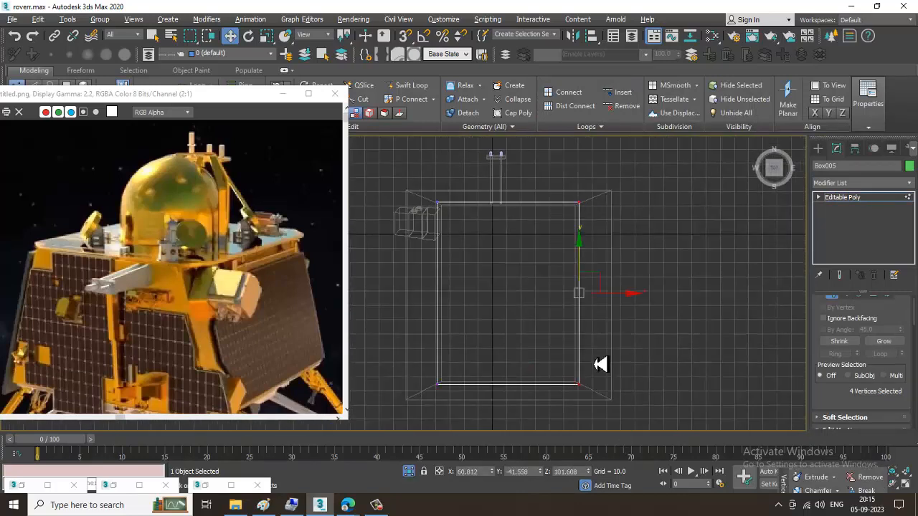
scroll(604, 333, up, 1)
scroll(420, 210, down, 3)
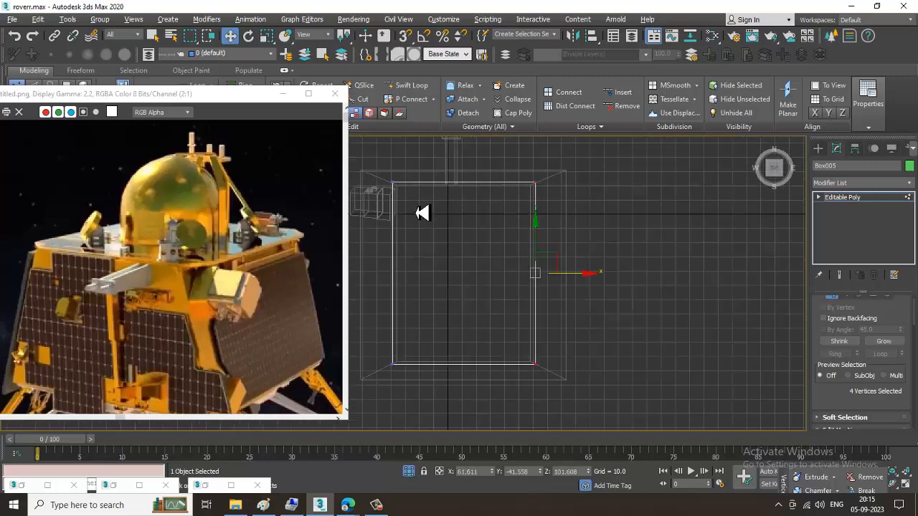
scroll(519, 297, down, 1)
Step: Thin the slab by lowering its top polygon, and raise the whole slab about 4.45 units
key(alt+w)
key(alt+w)
scroll(645, 348, up, 4)
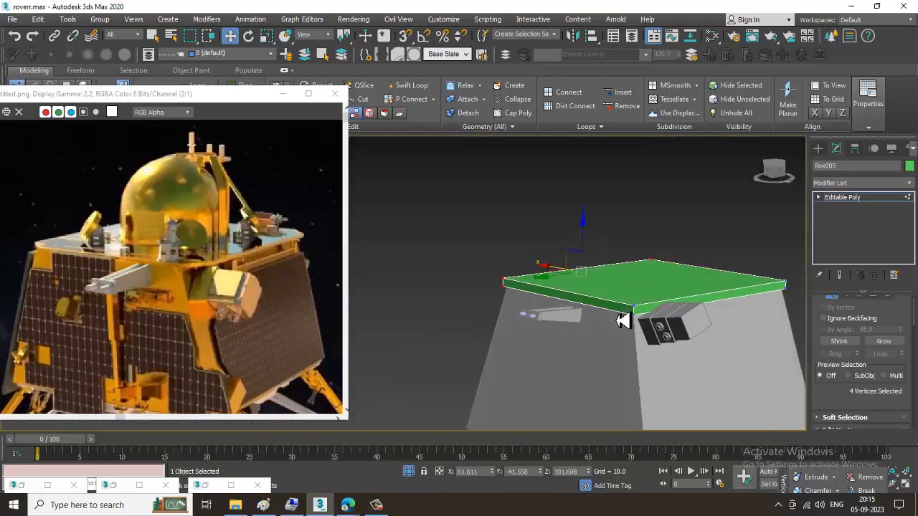
key(4)
click(654, 294)
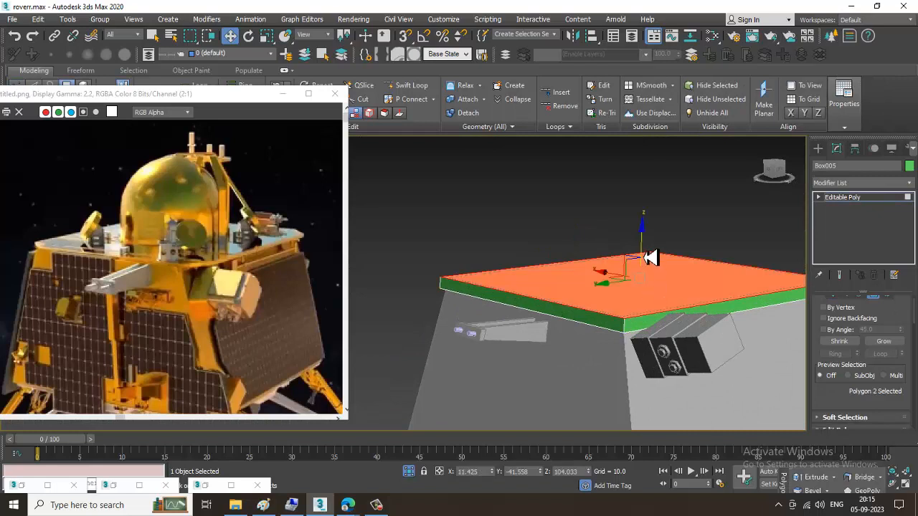
drag(650, 252, 649, 262)
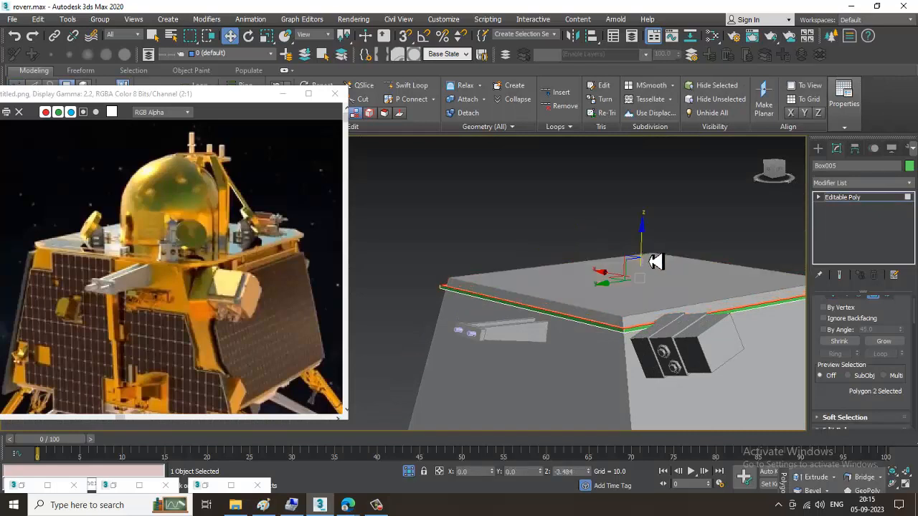
click(869, 197)
drag(636, 255, 636, 252)
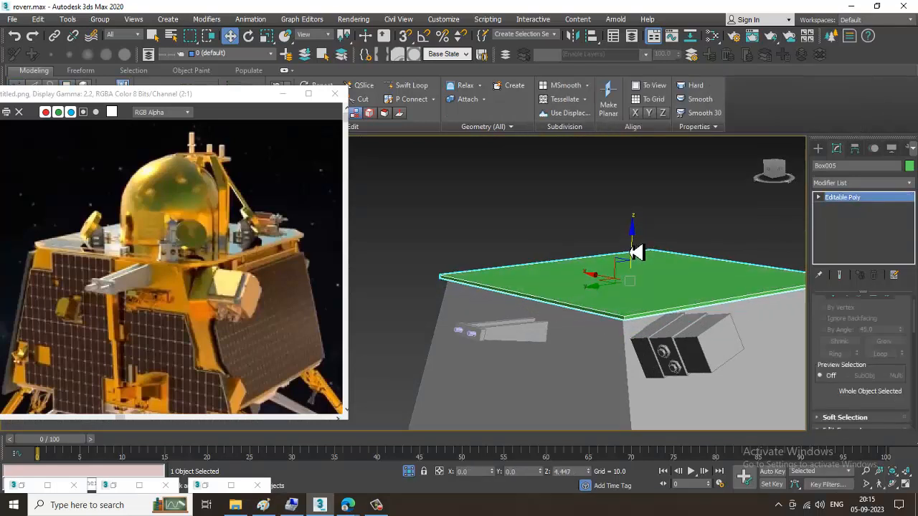
Step: Move the slab's side vertices outward so it slightly overhangs the body, including sides at X about -40.4 and Y about -107
alt+middle_drag(650, 259, 696, 254)
key(1)
drag(692, 200, 849, 442)
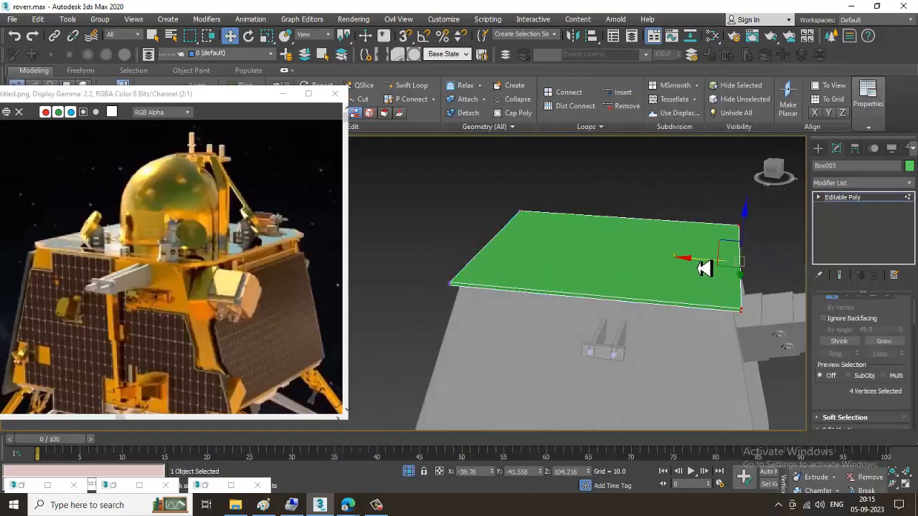
alt+middle_drag(707, 268, 607, 264)
drag(597, 445, 427, 298)
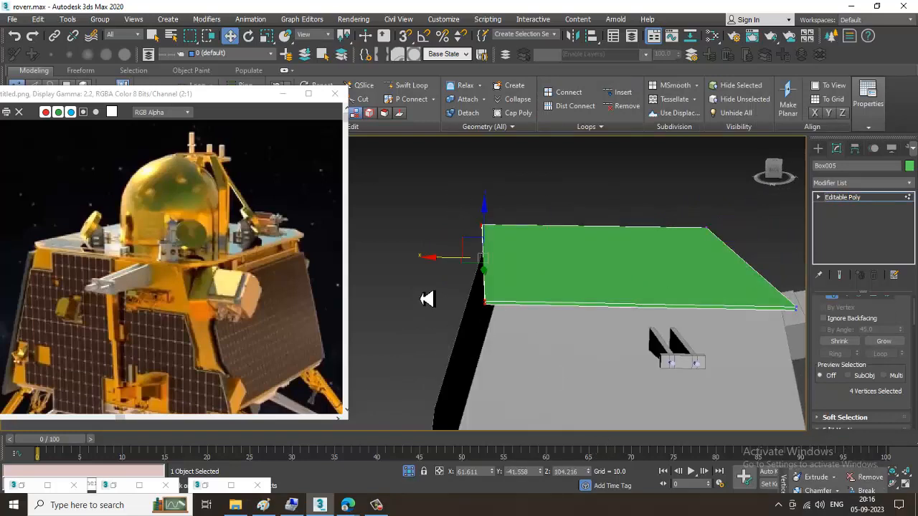
drag(438, 267, 430, 266)
alt+middle_drag(452, 310, 436, 181)
drag(436, 182, 608, 386)
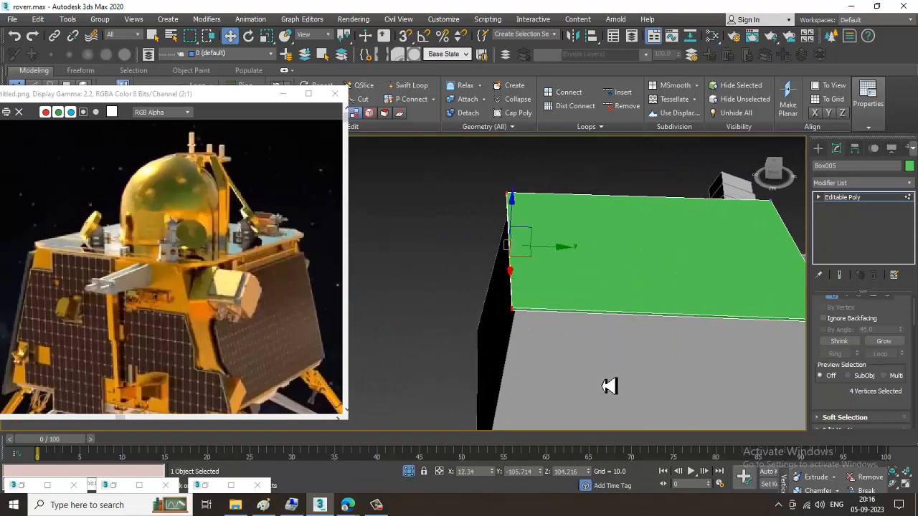
alt+middle_drag(522, 273, 552, 303)
Step: Chamfer the slab's vertical corner edges by 6.791 with 1 segment
key(2)
scroll(595, 324, up, 3)
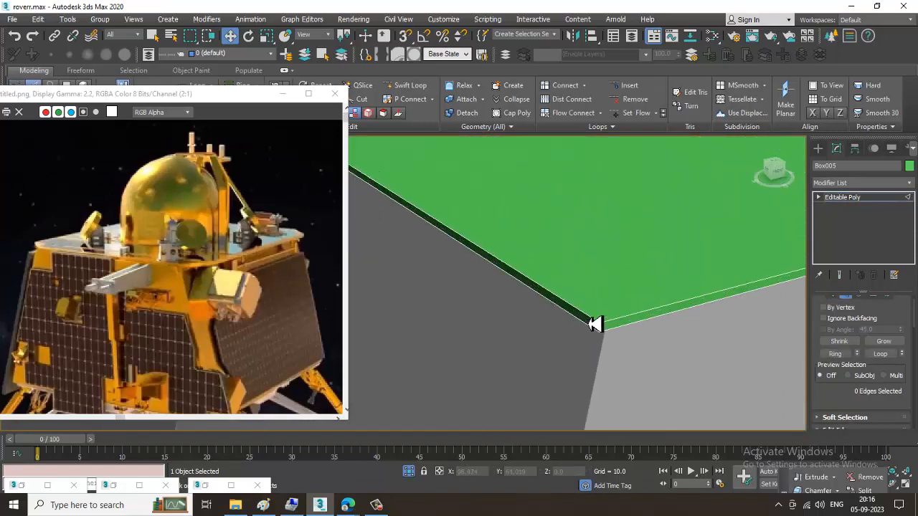
click(603, 332)
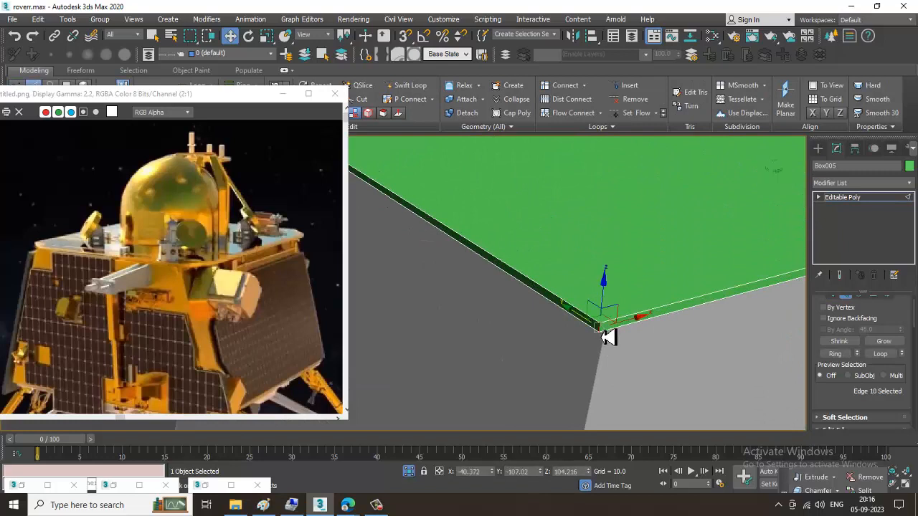
click(721, 394)
scroll(843, 272, down, 3)
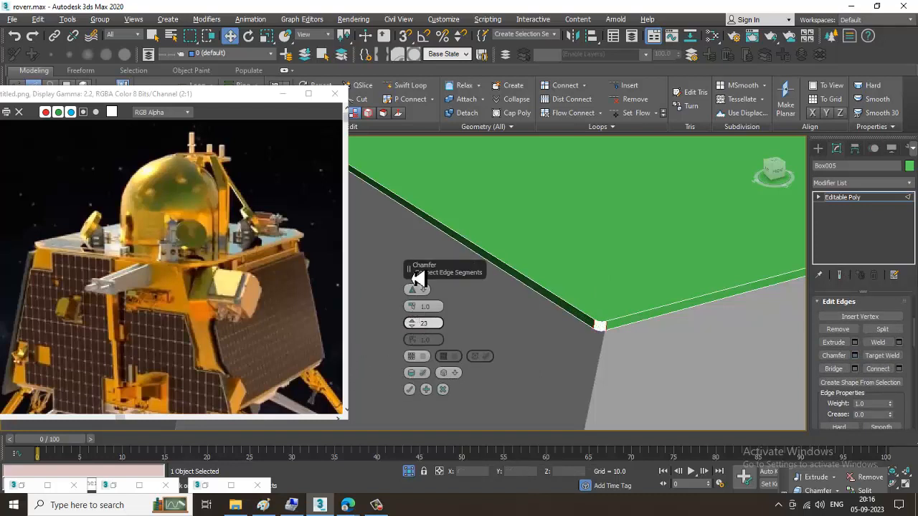
drag(414, 308, 406, 285)
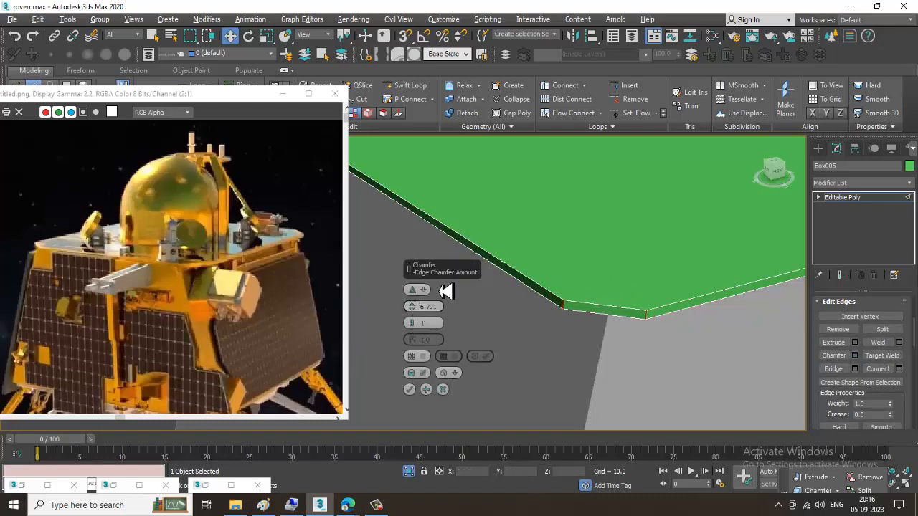
middle_drag(446, 291, 629, 308)
click(410, 391)
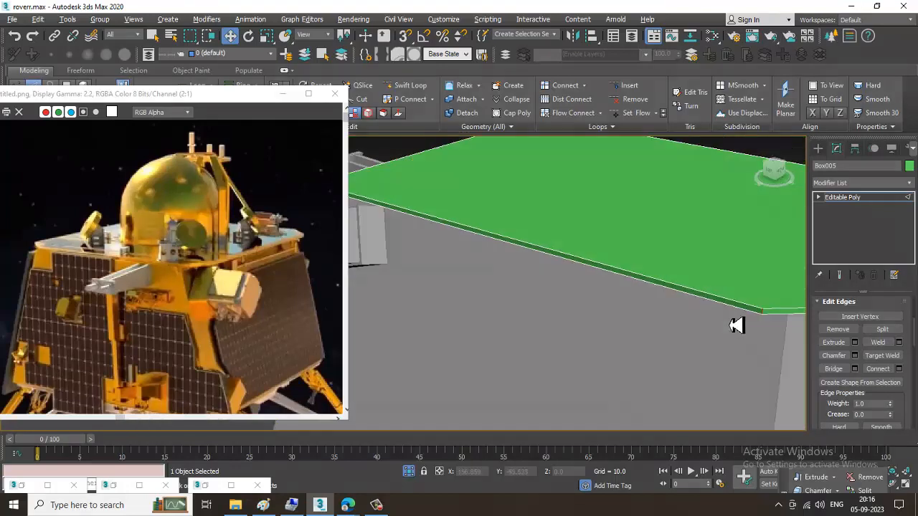
alt+middle_drag(737, 325, 597, 250)
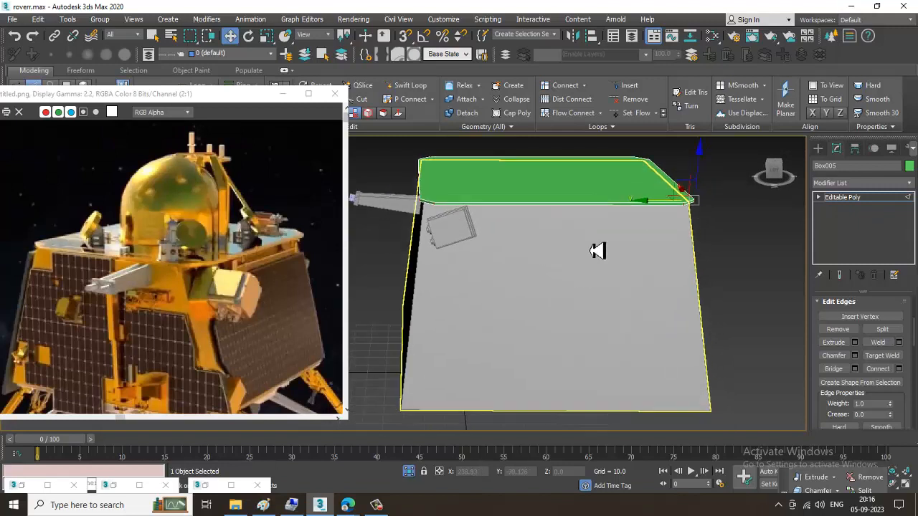
Step: Create an AutoGrid box about 15.9 long and 3.8 wide on the body's side face, just below the slab and beside the bolted box
click(818, 149)
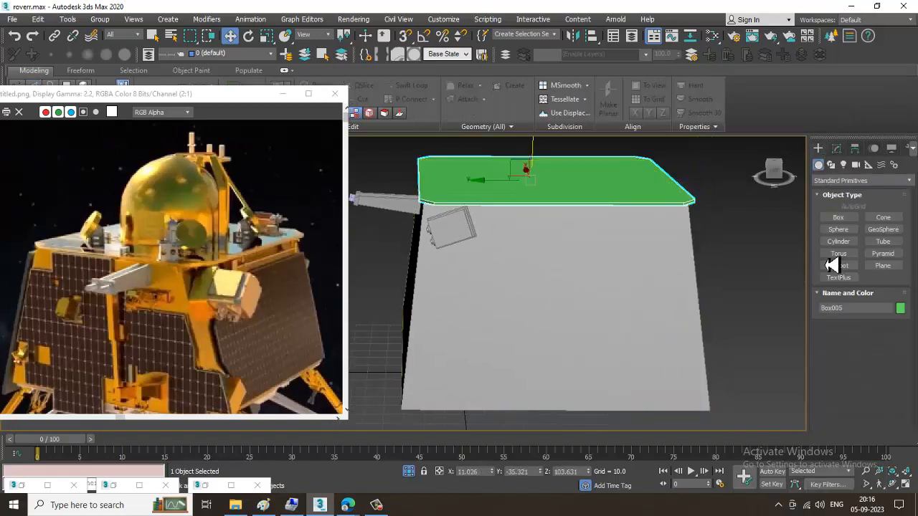
click(842, 219)
alt+middle_drag(607, 240, 559, 202)
scroll(533, 196, up, 3)
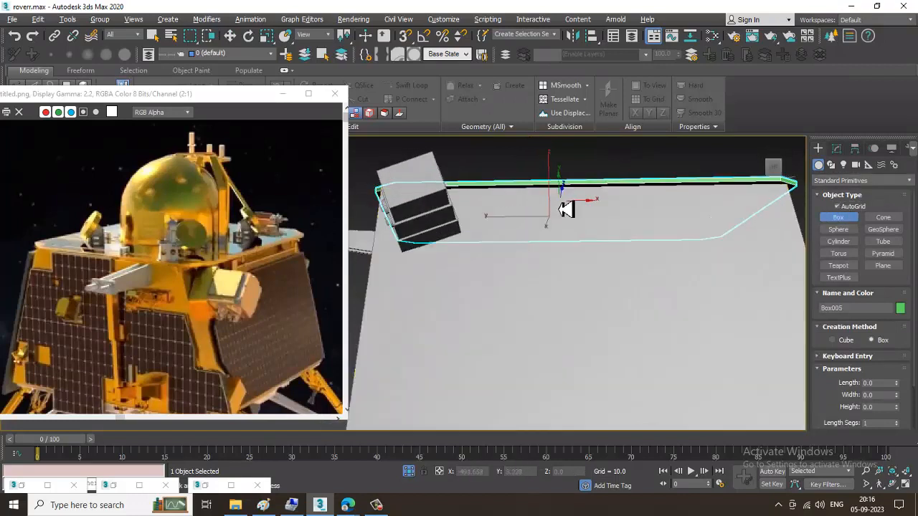
drag(491, 200, 496, 207)
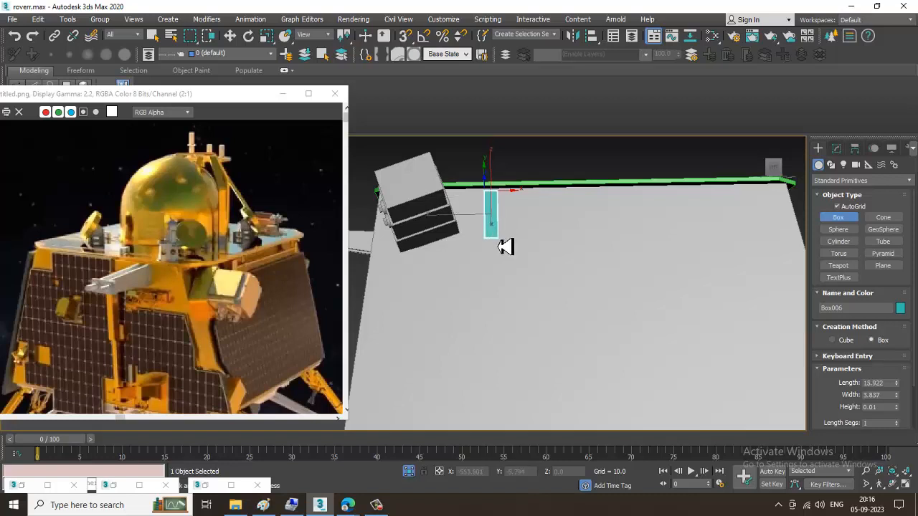
alt+middle_drag(510, 205, 542, 247)
key(w)
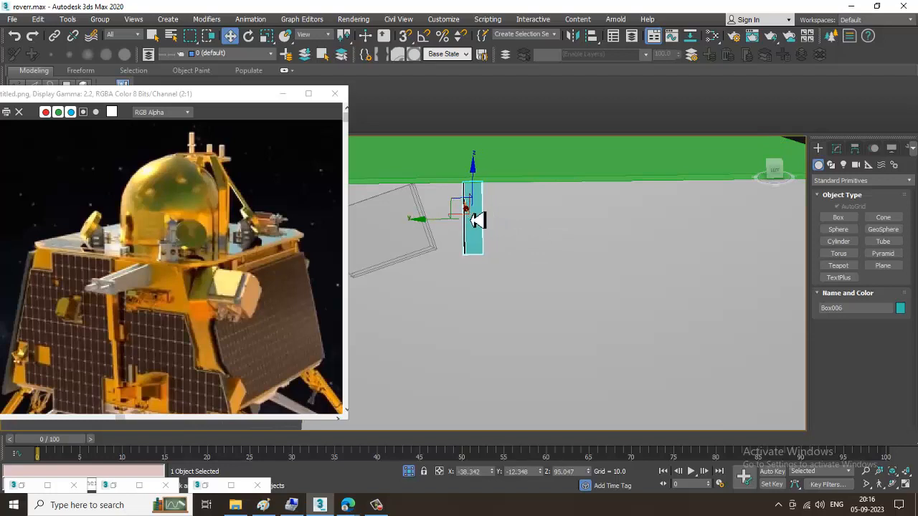
Step: Convert the narrow box to Editable Poly and connect its long edges with 2 segments
right_click(467, 208)
mouse_move(530, 327)
click(609, 336)
alt+middle_drag(574, 280, 546, 219)
key(2)
drag(463, 204, 405, 231)
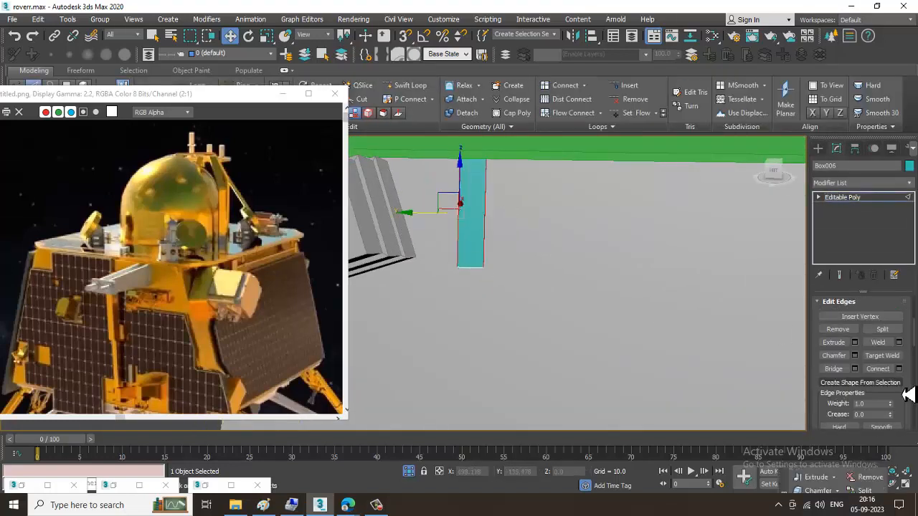
click(898, 369)
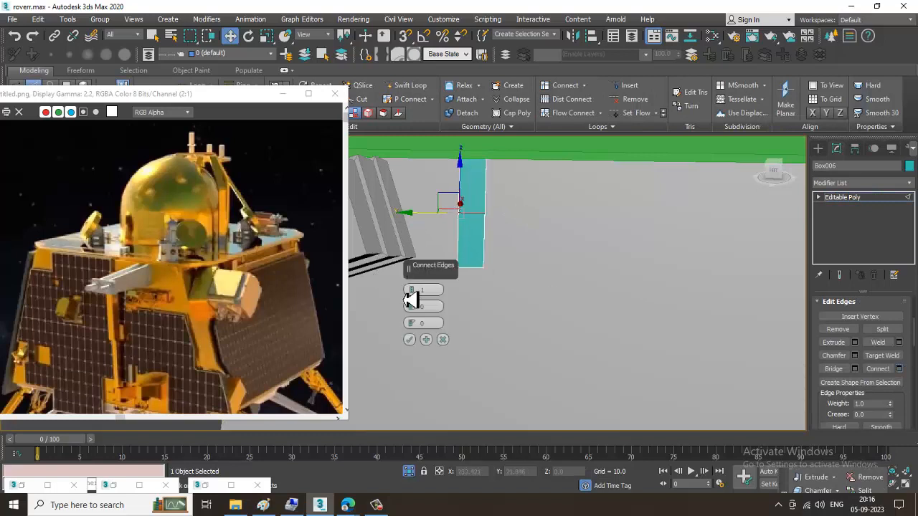
click(409, 339)
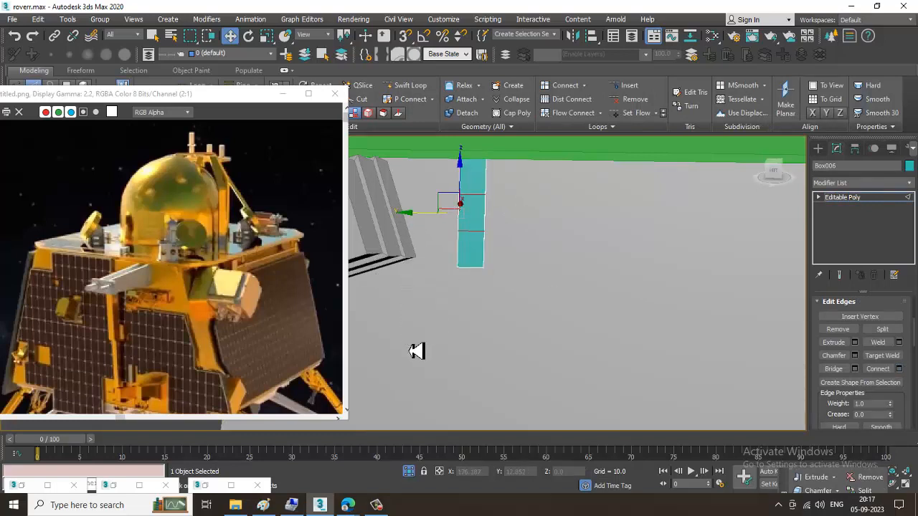
click(842, 197)
Step: Copy the narrow box about 78 units along the body's side face, near the slab's opposite corner
alt+middle_drag(420, 215, 471, 221)
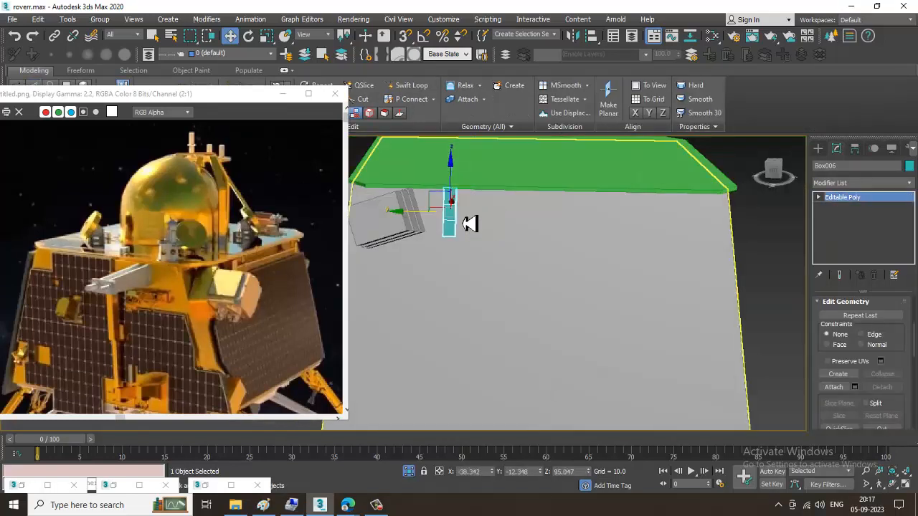
shift+drag(430, 219, 660, 239)
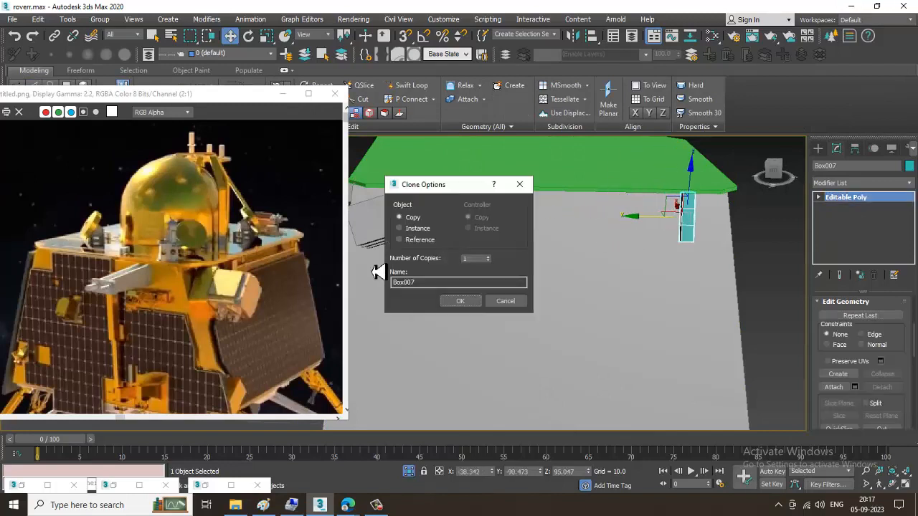
click(456, 301)
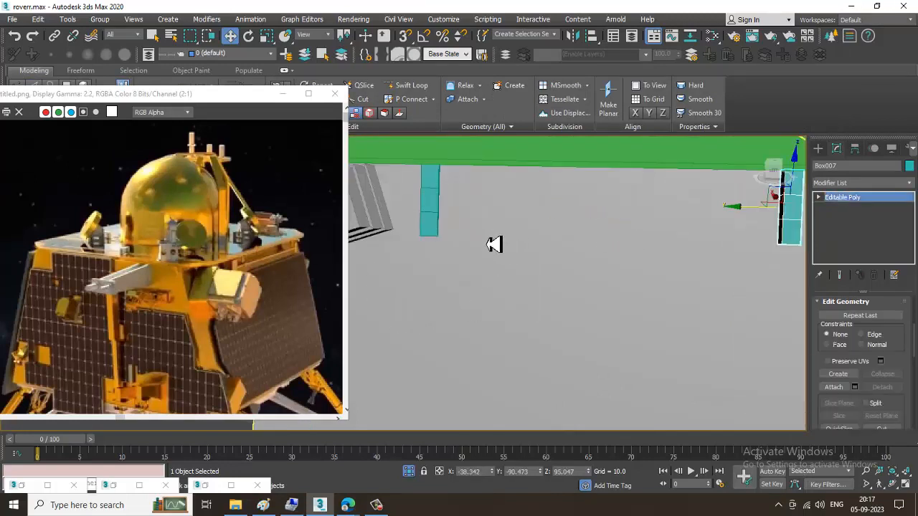
Step: Attach the two narrow boxes into one object and bridge their facing middle polygons with a horizontal crossbar
key(4)
alt+middle_drag(494, 244, 455, 230)
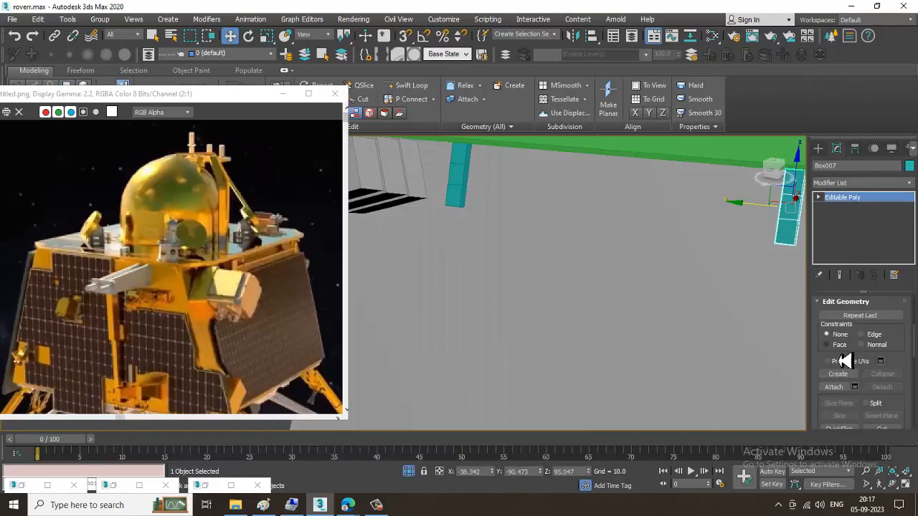
click(461, 184)
key(4)
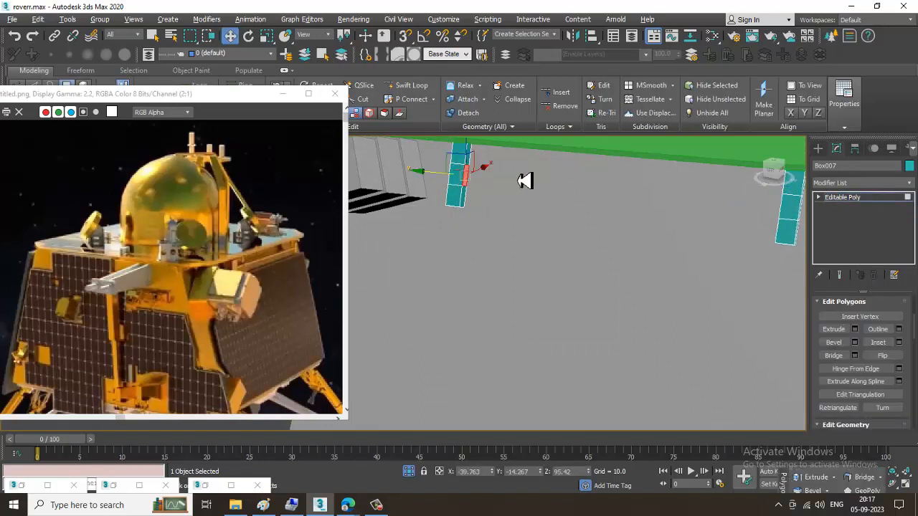
alt+middle_drag(526, 180, 658, 177)
click(679, 162)
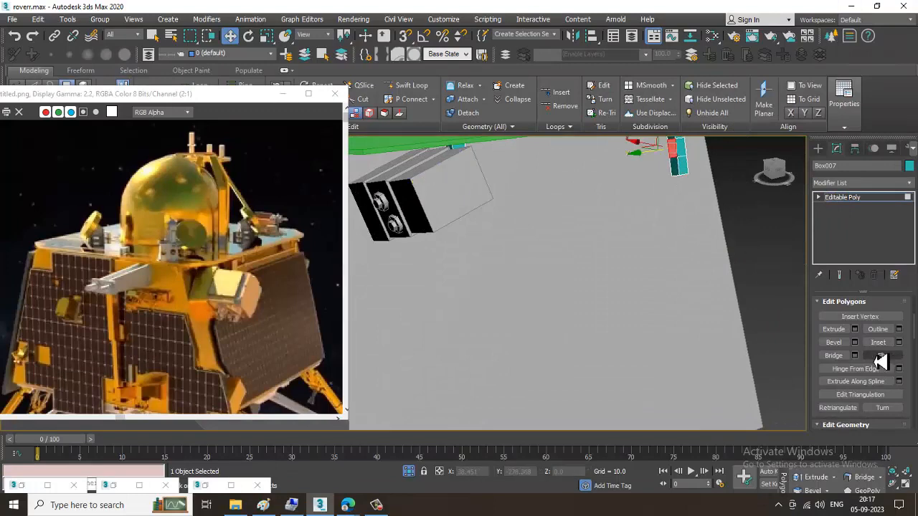
click(833, 355)
alt+middle_drag(610, 286, 648, 267)
Step: Start a Line outline in the Left view, running below the crossbar and sloping down beneath the bolted box
click(820, 149)
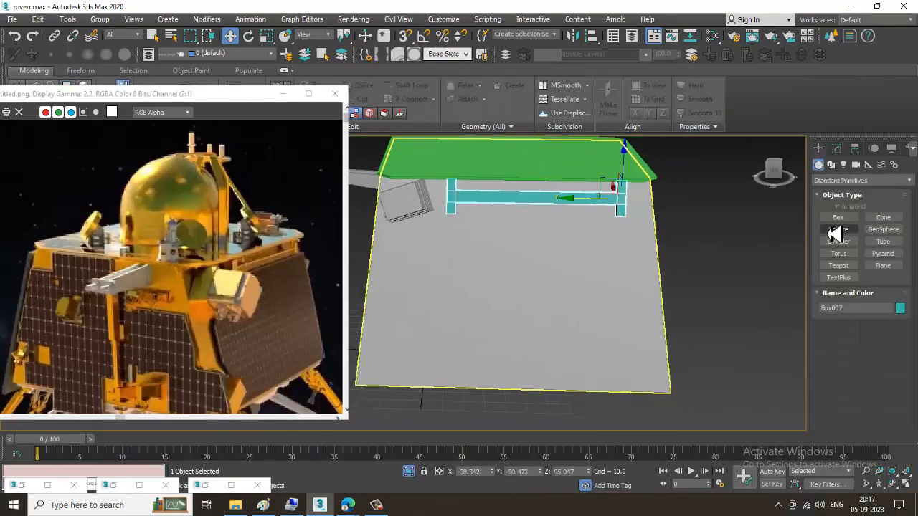
click(831, 166)
click(840, 228)
key(alt+w)
middle_click(575, 226)
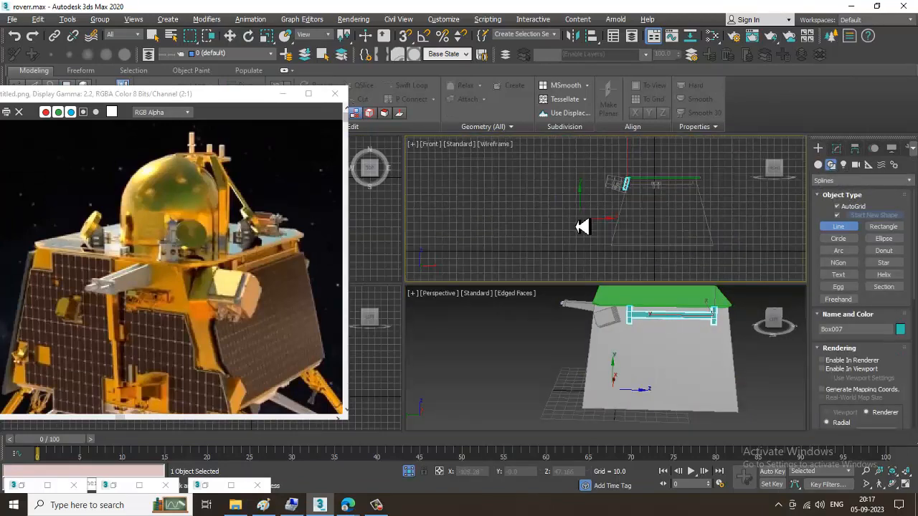
key(alt+w)
key(alt+w)
middle_click(364, 371)
key(alt+w)
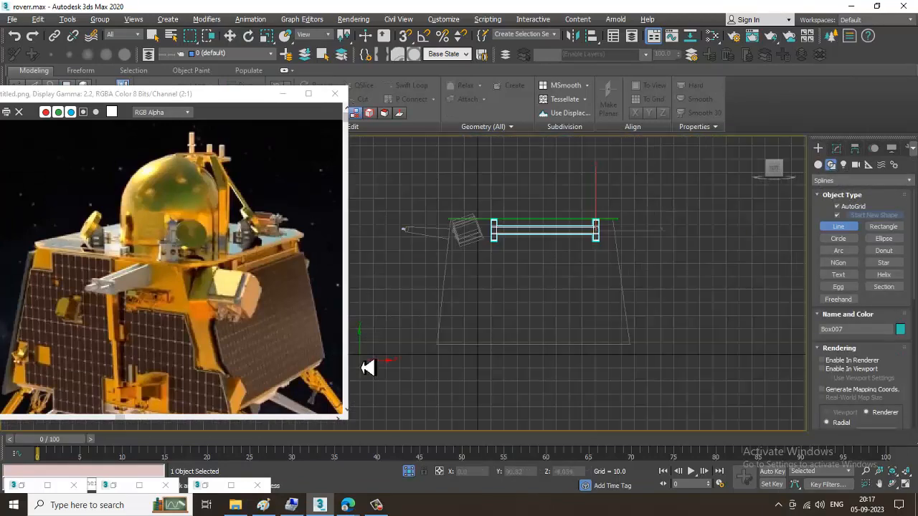
key(z)
middle_drag(386, 344, 497, 315)
scroll(503, 316, down, 5)
scroll(492, 299, up, 6)
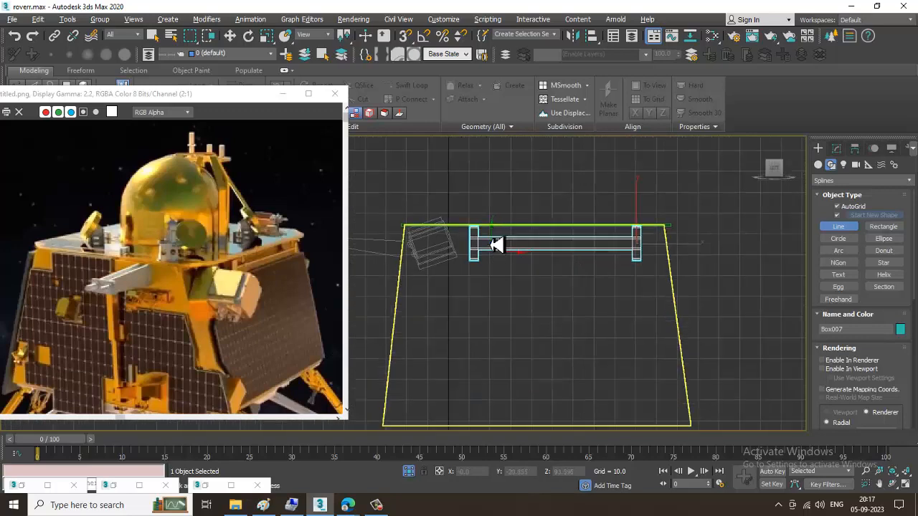
scroll(557, 322, down, 4)
scroll(656, 220, up, 4)
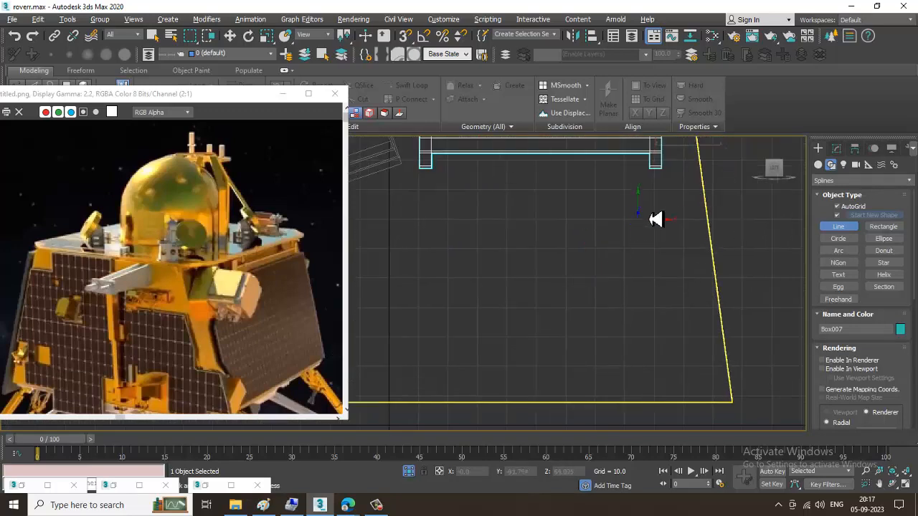
scroll(673, 185, up, 1)
click(682, 182)
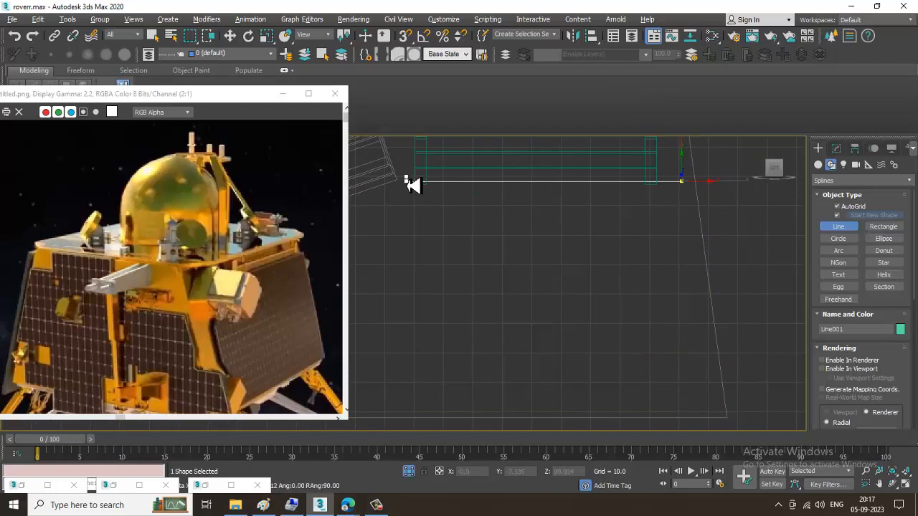
middle_drag(388, 199, 510, 198)
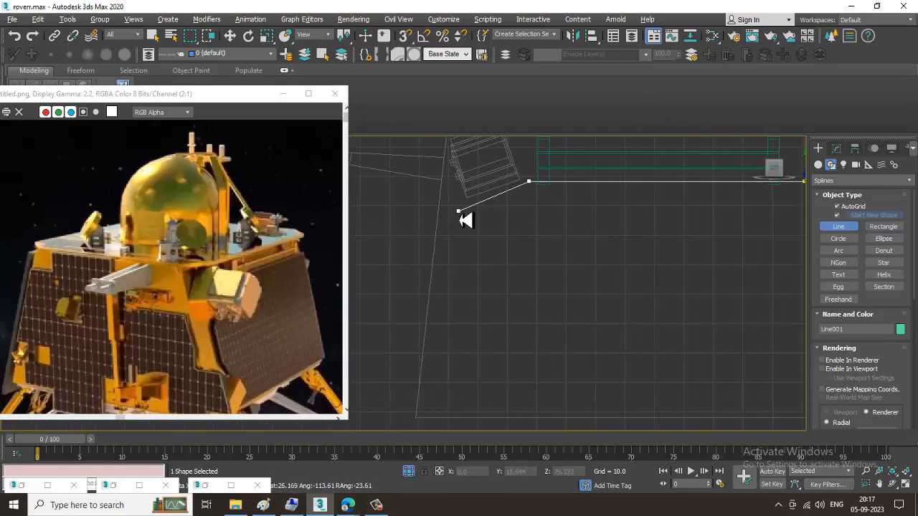
click(454, 213)
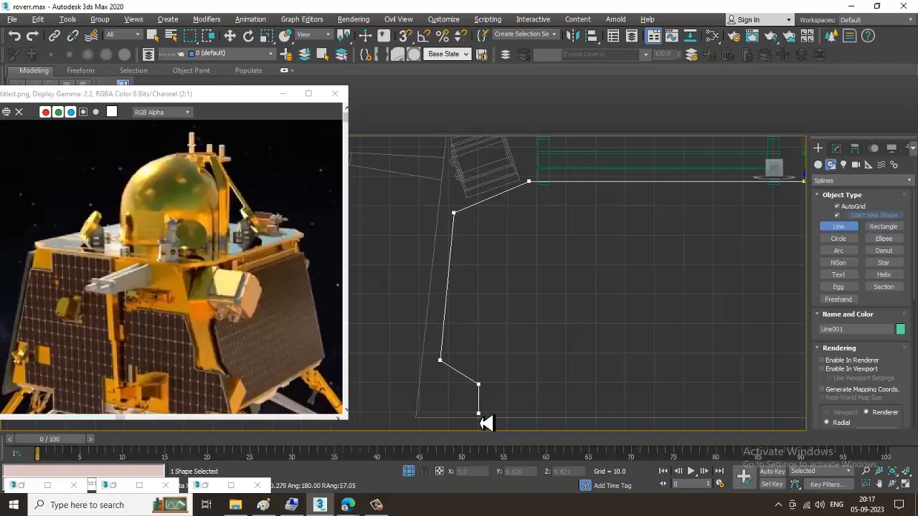
Step: Continue the outline along the body's lower edge and up the inside of its far sloped edge, closing the spline
click(479, 415)
middle_drag(651, 404, 483, 379)
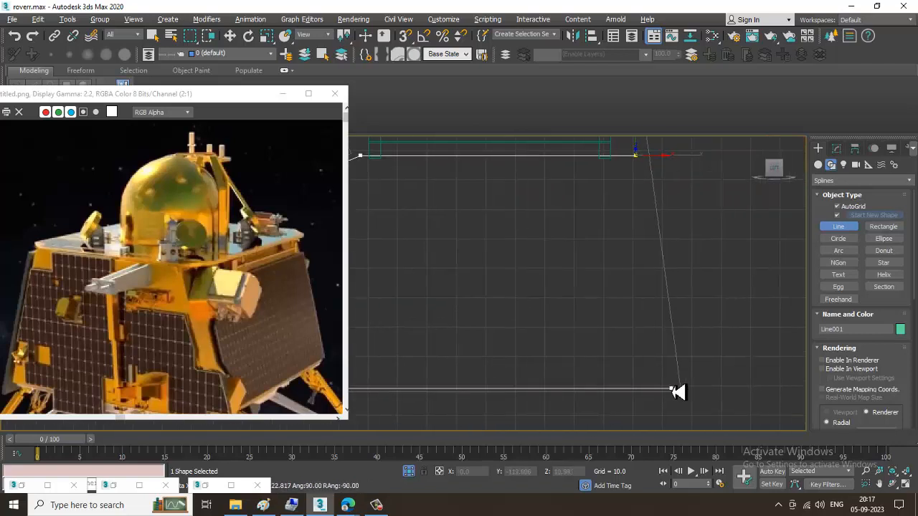
click(672, 389)
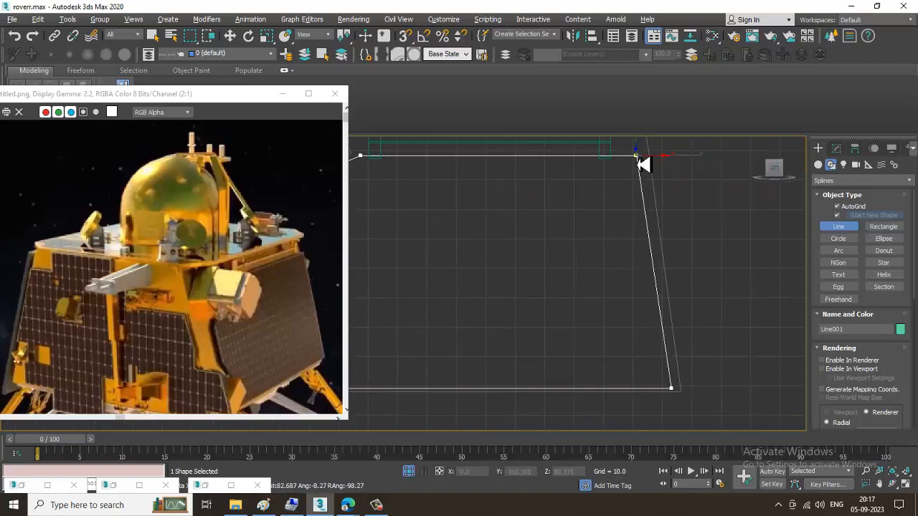
click(636, 156)
click(448, 292)
right_click(458, 299)
Step: Apply an Extrude modifier to the closed outline on the body's side face with an amount of 3.0
key(alt+w)
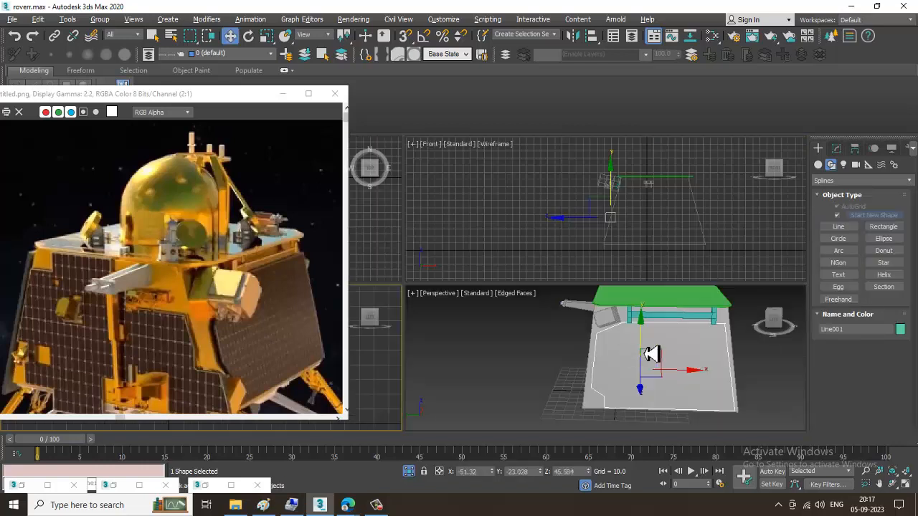
middle_click(645, 354)
key(alt+w)
alt+middle_drag(614, 334, 602, 295)
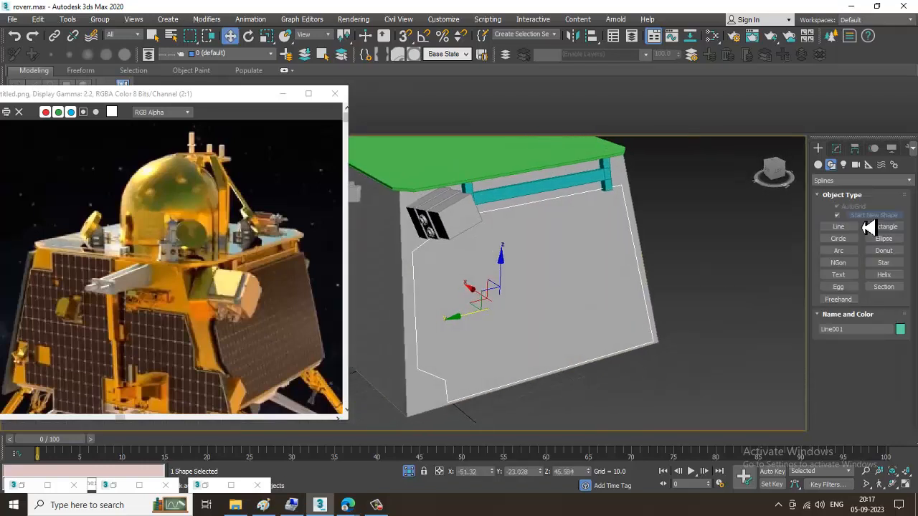
click(836, 148)
click(863, 185)
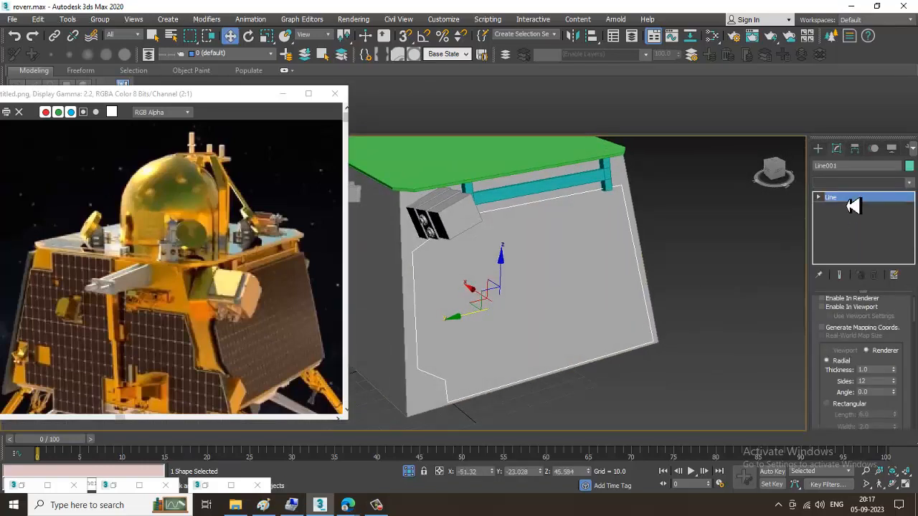
click(857, 184)
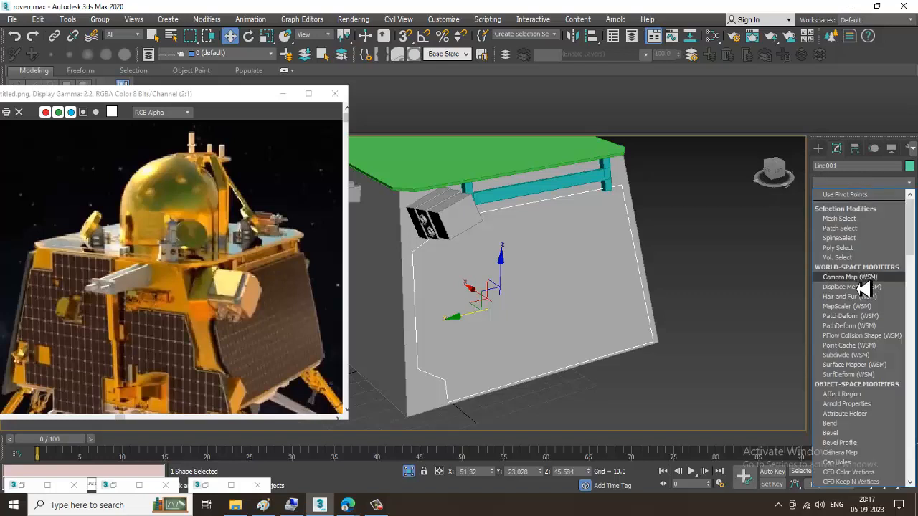
text(ex)
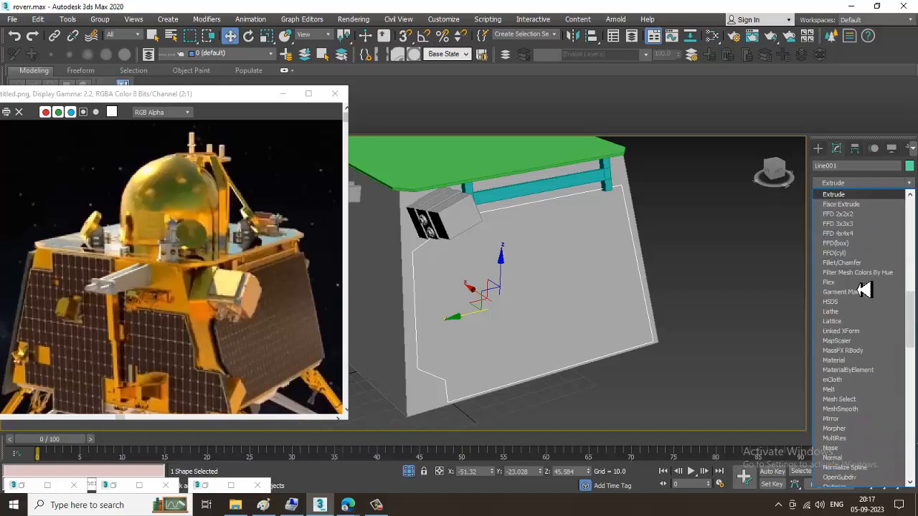
key(Return)
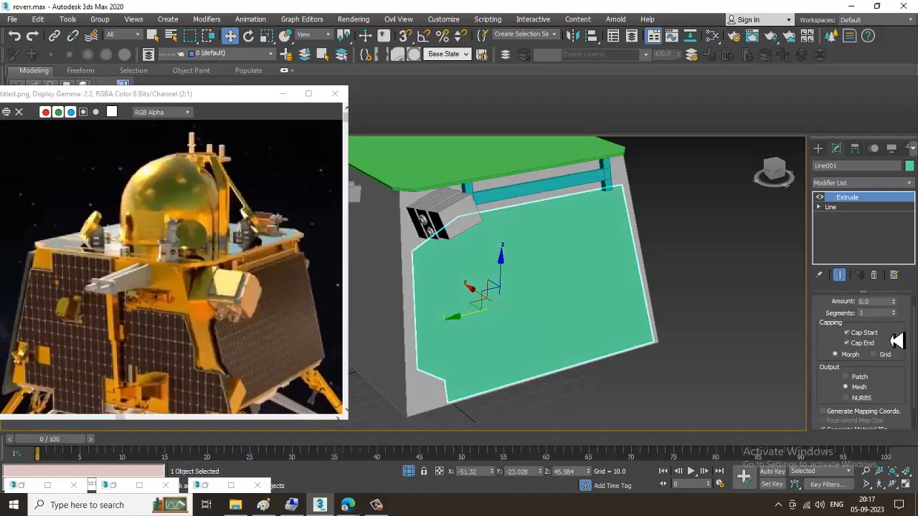
scroll(889, 326, up, 1)
drag(894, 315, 895, 316)
Step: Convert the extruded side panel to Editable Poly and select all its edges with the panel isolated
alt+middle_drag(497, 321, 499, 287)
scroll(502, 279, up, 2)
right_click(503, 252)
mouse_move(587, 369)
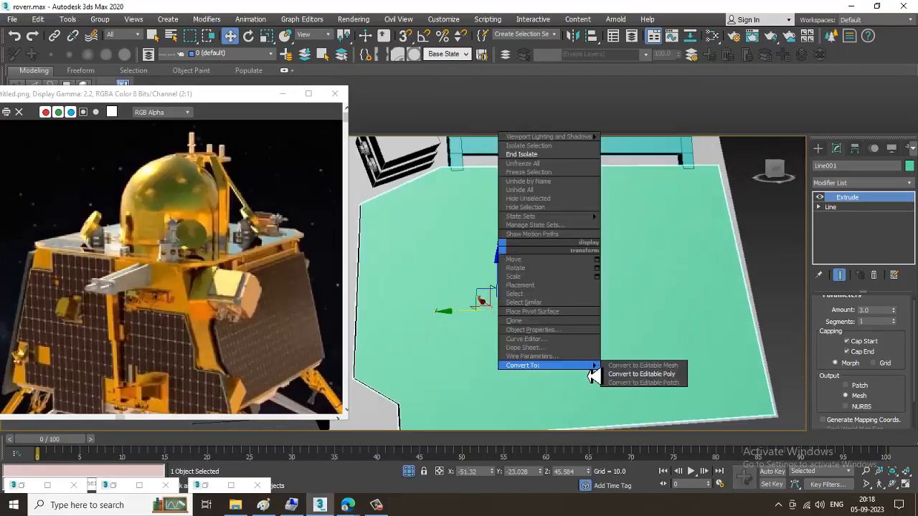
click(678, 376)
mouse_move(491, 287)
alt+middle_down()
mouse_move(512, 287)
mouse_move(486, 276)
alt+middle_up()
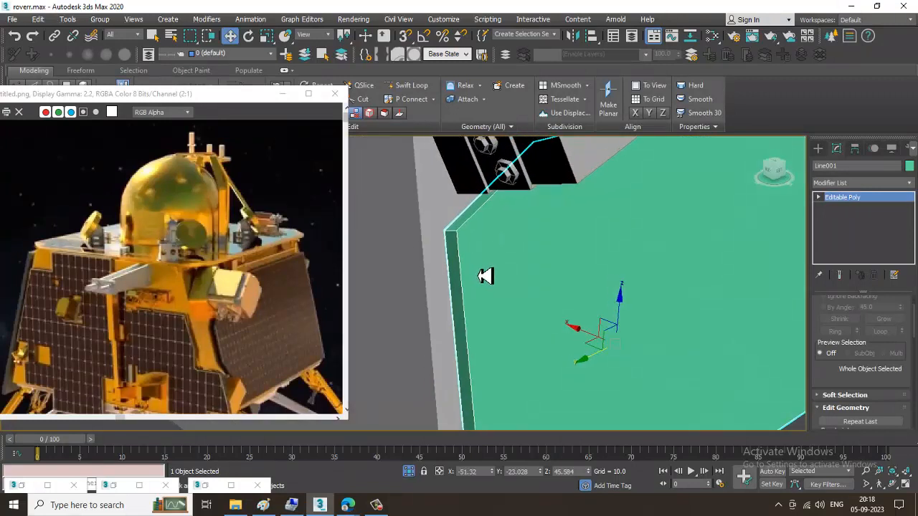
click(839, 275)
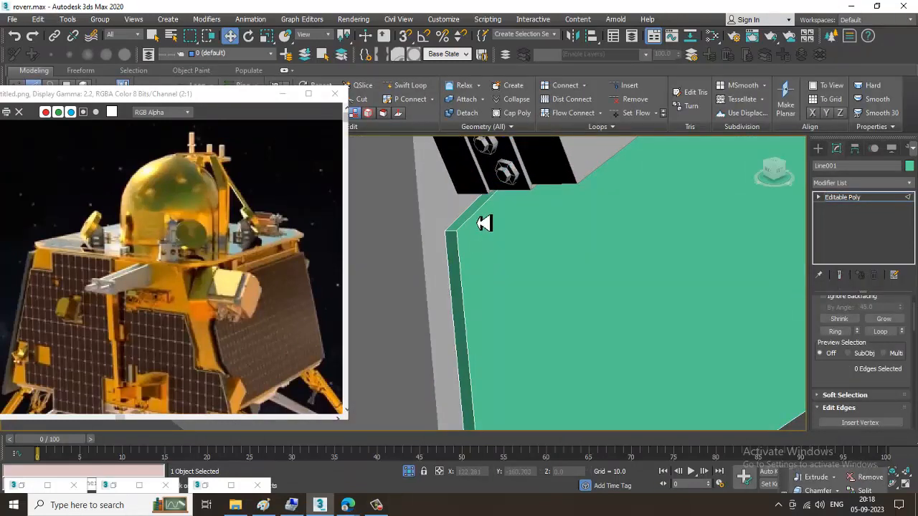
click(484, 223)
scroll(484, 234, down, 10)
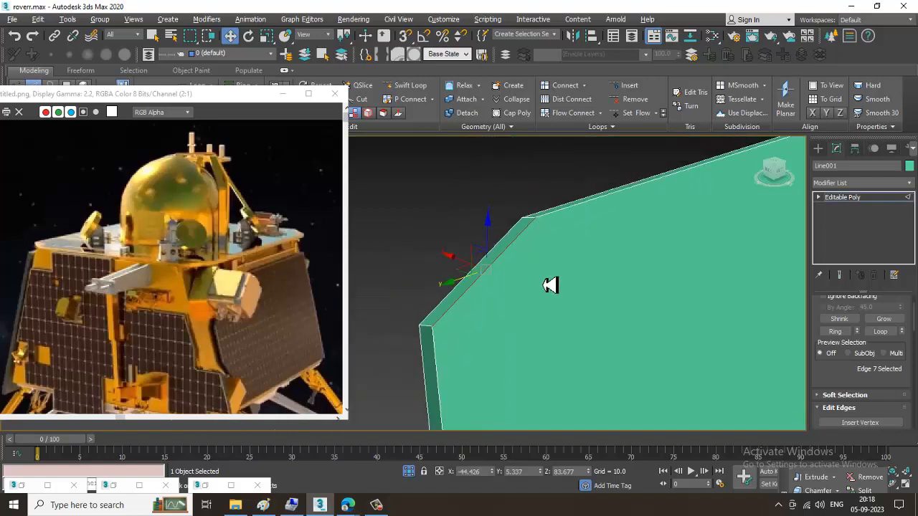
drag(481, 214, 758, 426)
scroll(610, 332, up, 10)
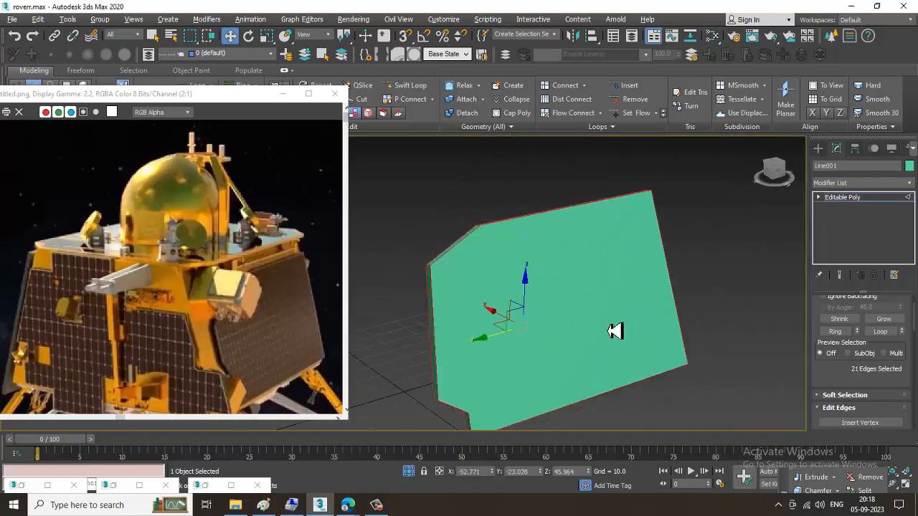
drag(836, 372, 832, 256)
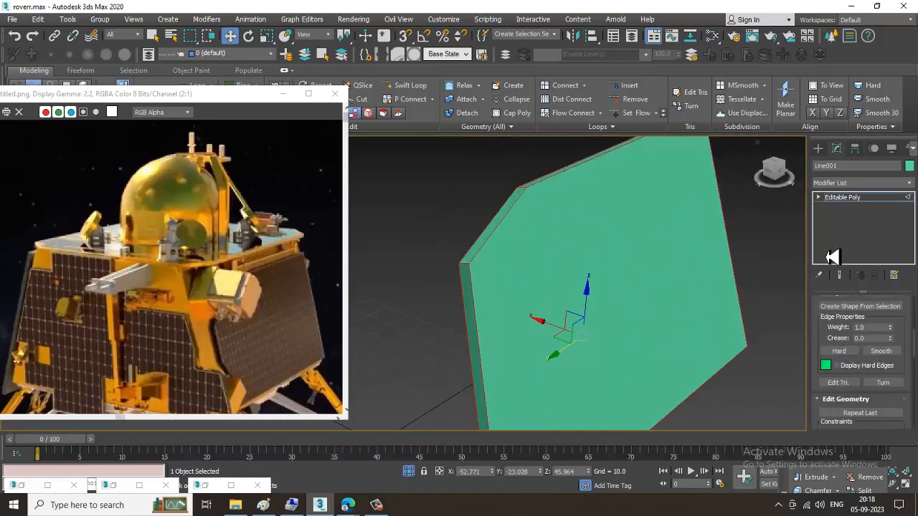
drag(829, 351, 840, 425)
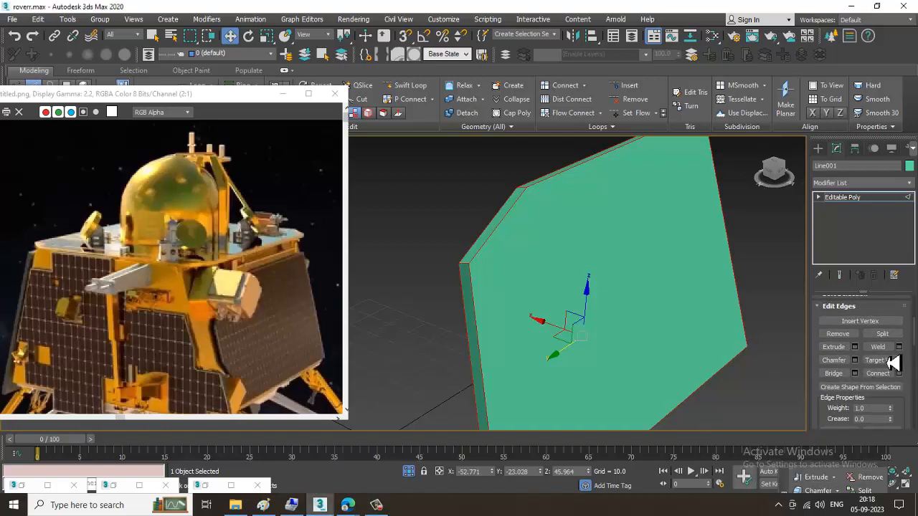
click(854, 360)
scroll(389, 315, up, 2)
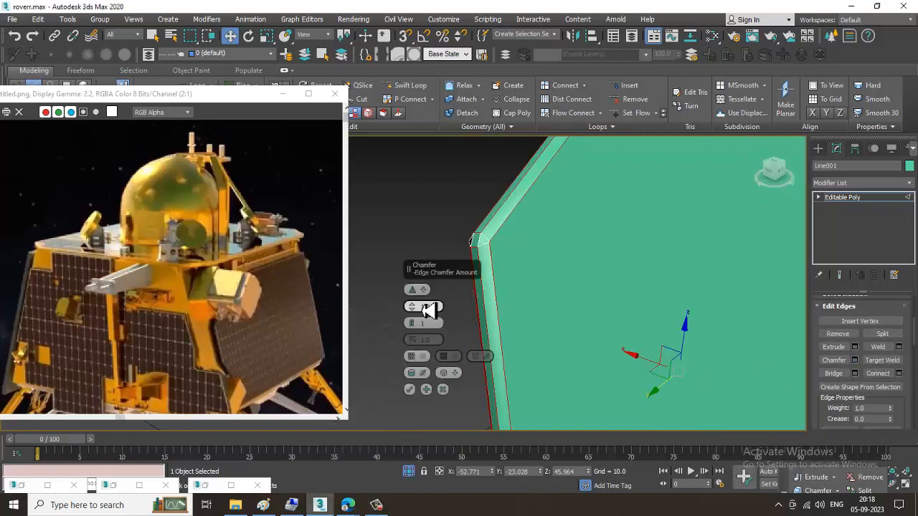
drag(411, 309, 418, 315)
click(442, 389)
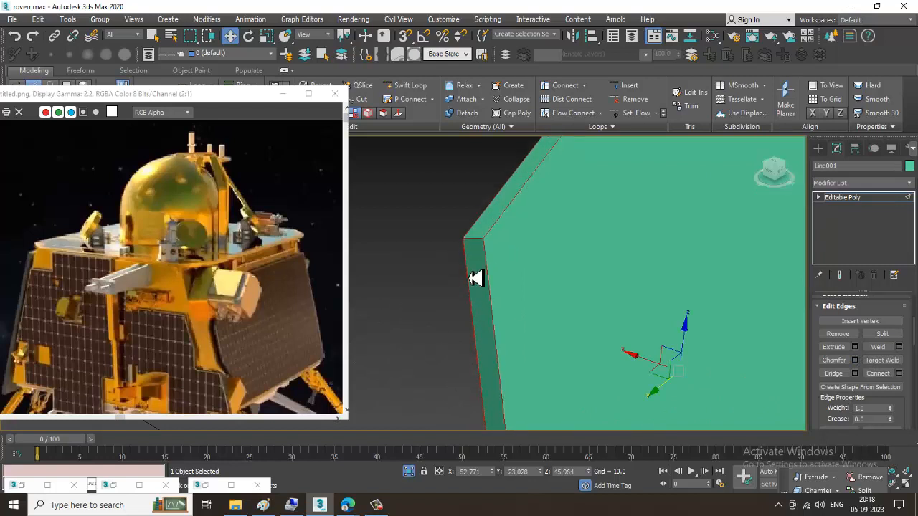
Step: Deselect the short thickness edges at the panel's corners, keeping the outline edges of its two faces selected
key(alt+w)
key(alt+w)
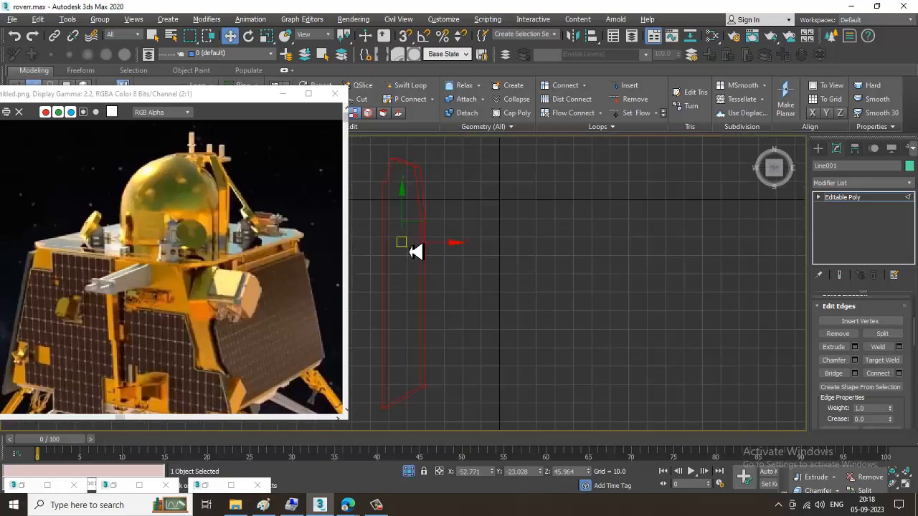
key(alt+w)
key(alt+w)
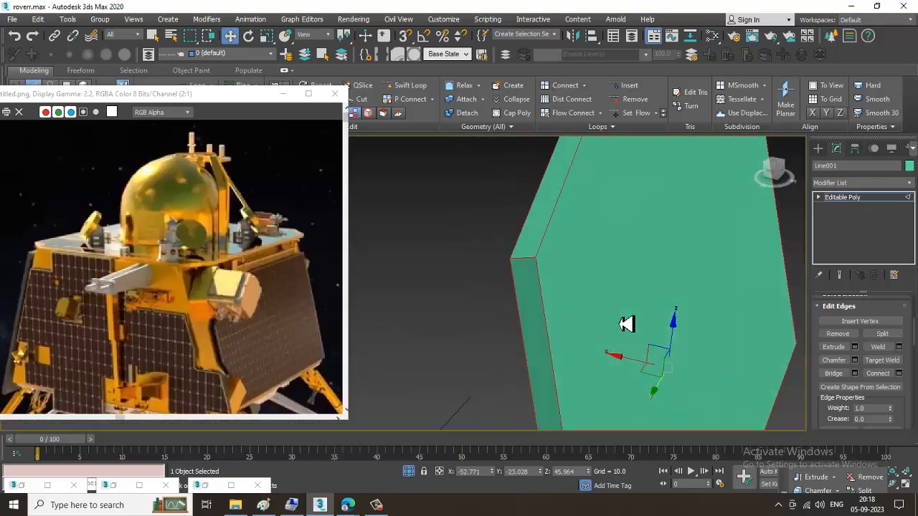
alt+middle_drag(580, 263, 512, 373)
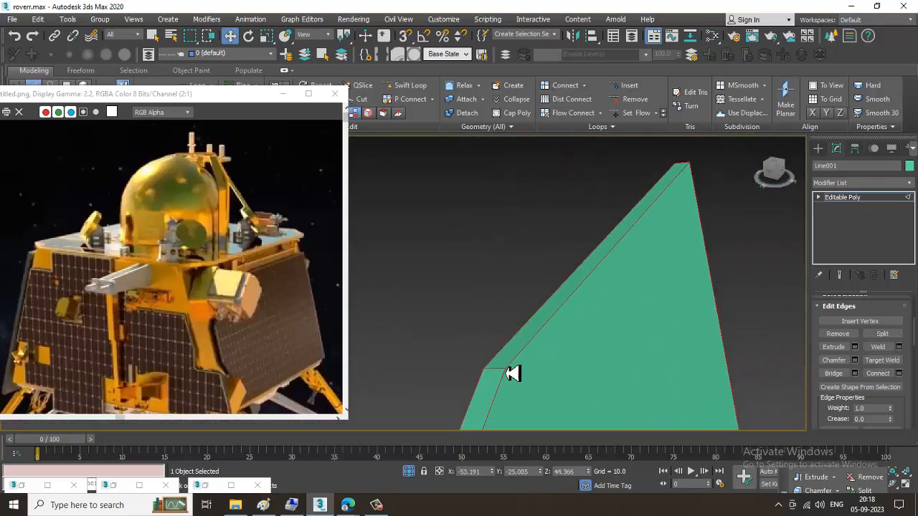
alt+middle_drag(684, 310, 586, 260)
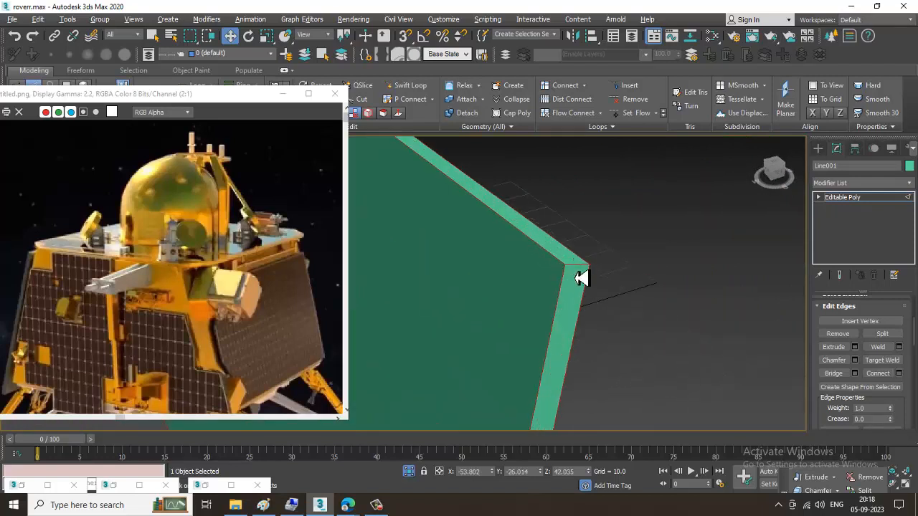
mouse_move(581, 284)
alt+middle_down()
mouse_move(592, 349)
mouse_move(614, 315)
mouse_move(591, 277)
alt+middle_up()
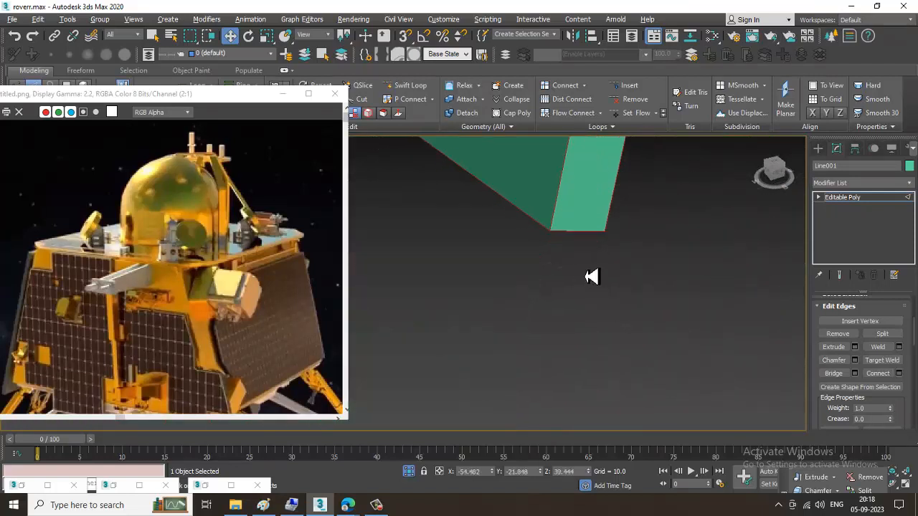
alt+middle_drag(587, 219, 591, 251)
alt+middle_drag(431, 315, 472, 294)
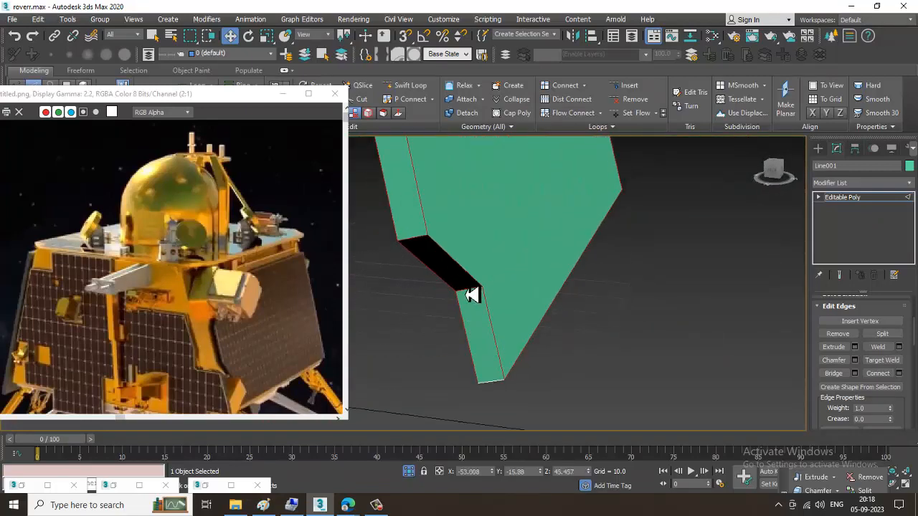
alt+middle_drag(422, 251, 783, 403)
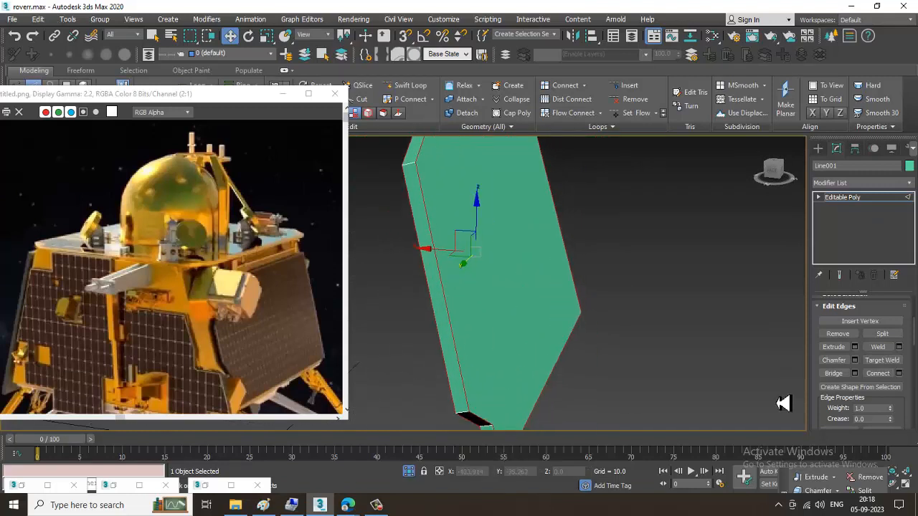
Step: Chamfer the selected outline edges of the solar panel by a small amount and end the panel's isolation
click(853, 361)
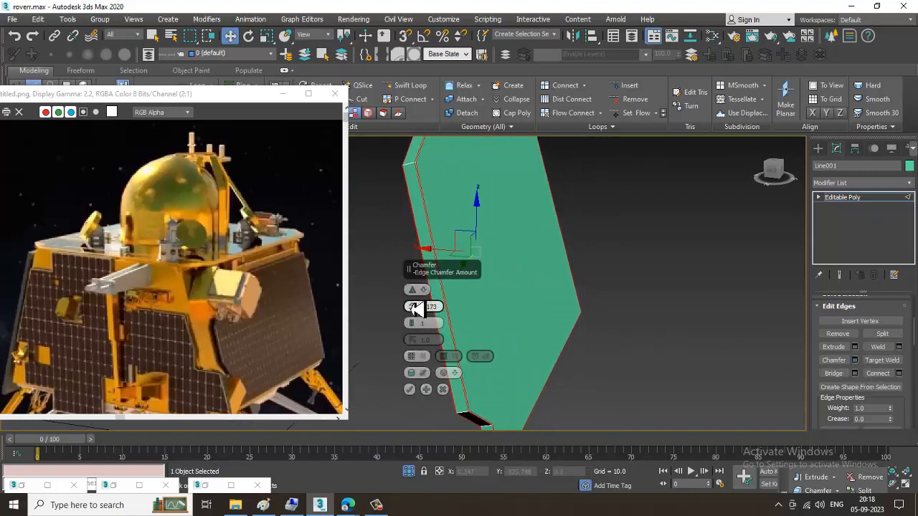
mouse_move(420, 308)
mouse_down()
mouse_move(420, 327)
mouse_move(416, 313)
mouse_up()
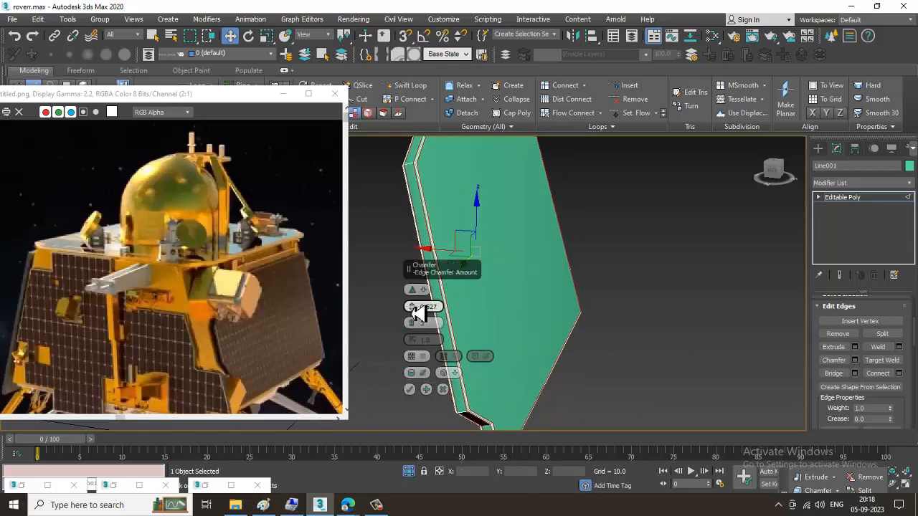
click(410, 389)
right_click(719, 242)
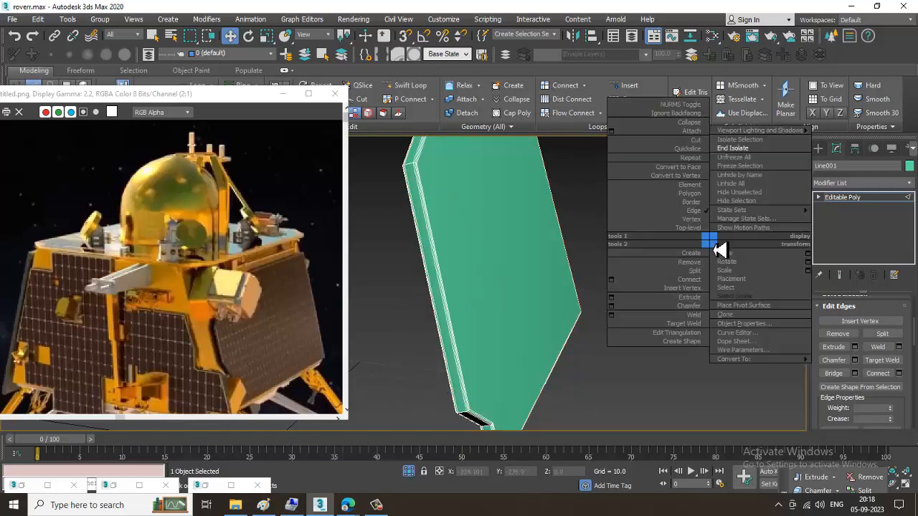
click(748, 151)
alt+middle_drag(646, 304, 532, 217)
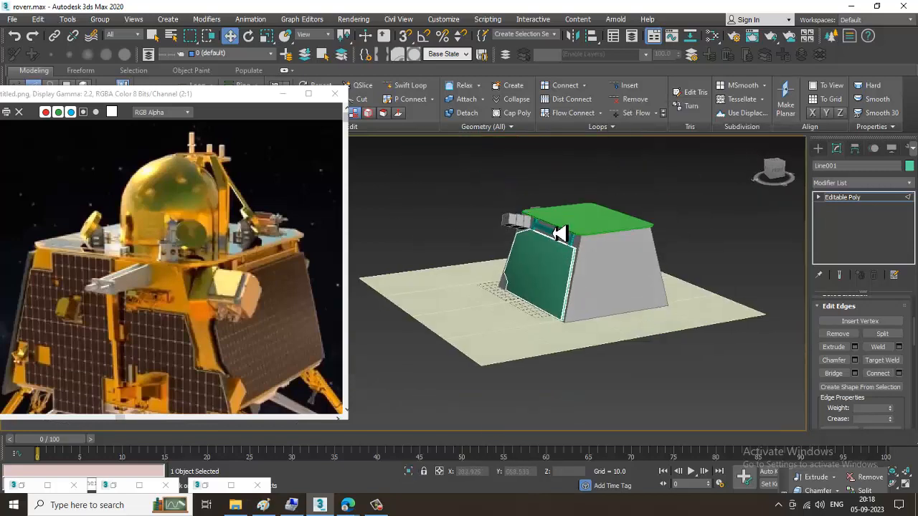
Step: Leave edge editing, select all lander objects without the ground plane and isolate them
click(868, 200)
drag(506, 191, 685, 370)
alt+click(702, 289)
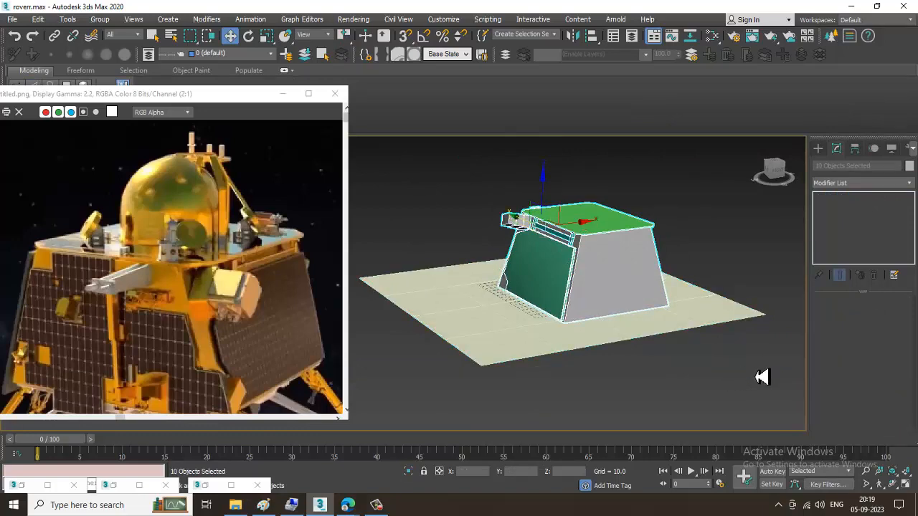
key(alt+q)
Step: Examine the engines, legs and dome in the reference image and compare them with the isolated lander model
scroll(502, 293, down, 5)
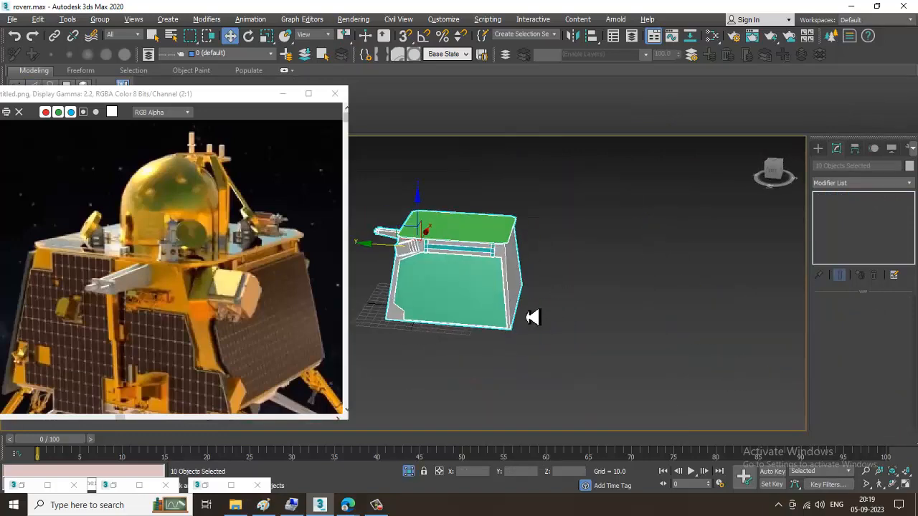
alt+middle_drag(528, 315, 530, 247)
drag(525, 248, 525, 225)
middle_drag(211, 350, 207, 264)
middle_drag(226, 302, 228, 237)
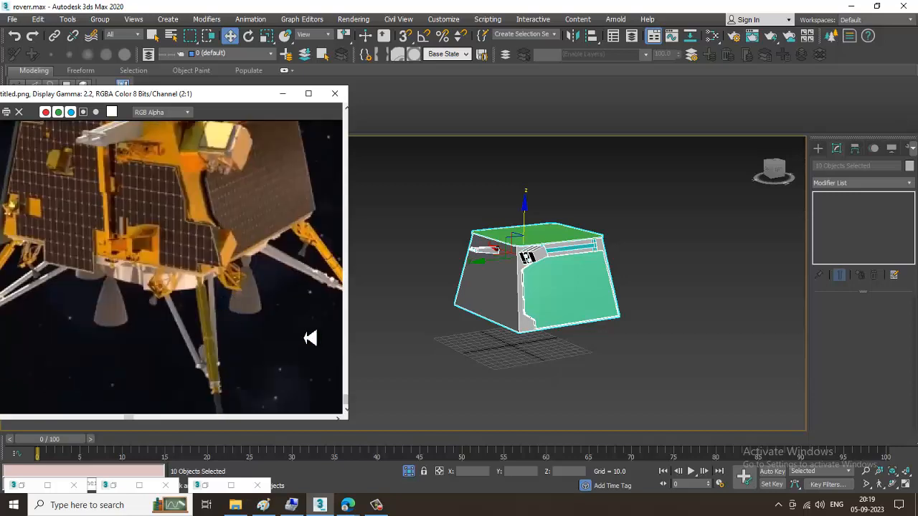
middle_drag(281, 272, 296, 375)
middle_drag(238, 276, 250, 324)
middle_drag(633, 250, 617, 265)
scroll(588, 304, up, 2)
Step: Draw a sphere in the Top view, centred on the lander's deck plate
click(691, 250)
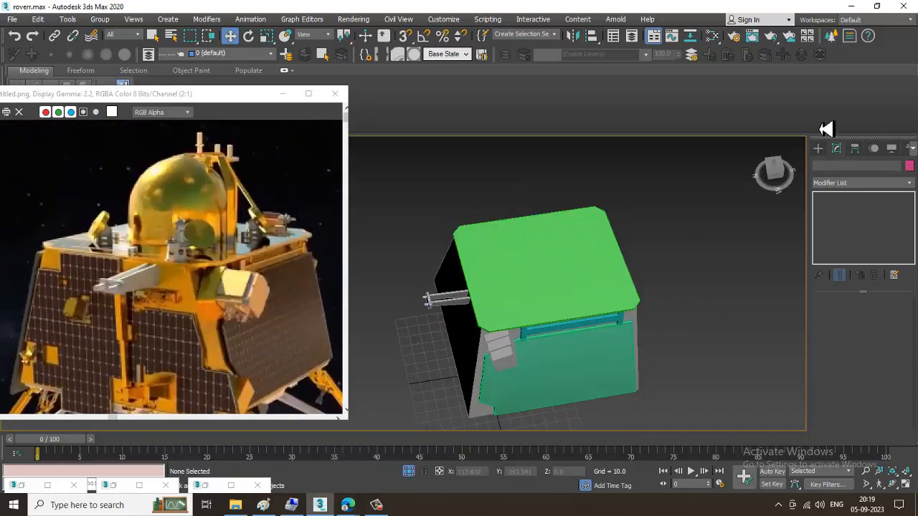
click(818, 148)
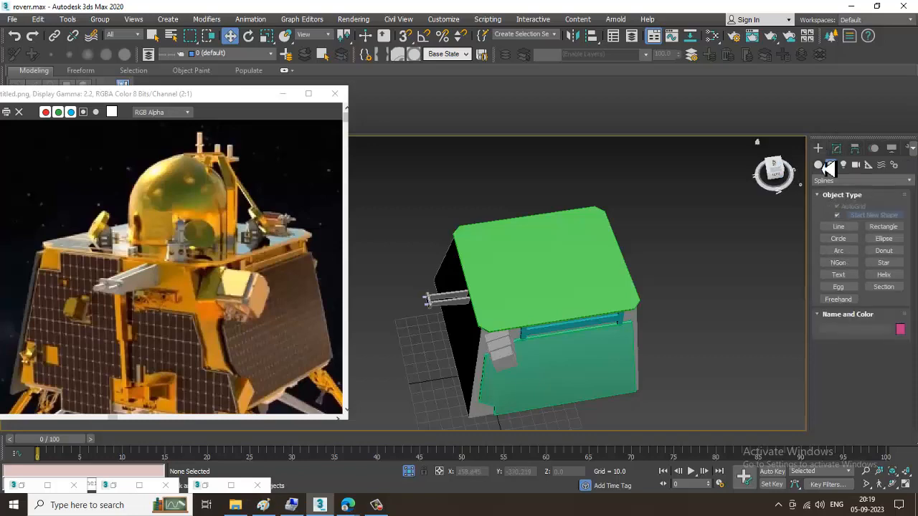
click(818, 165)
click(838, 230)
key(alt+w)
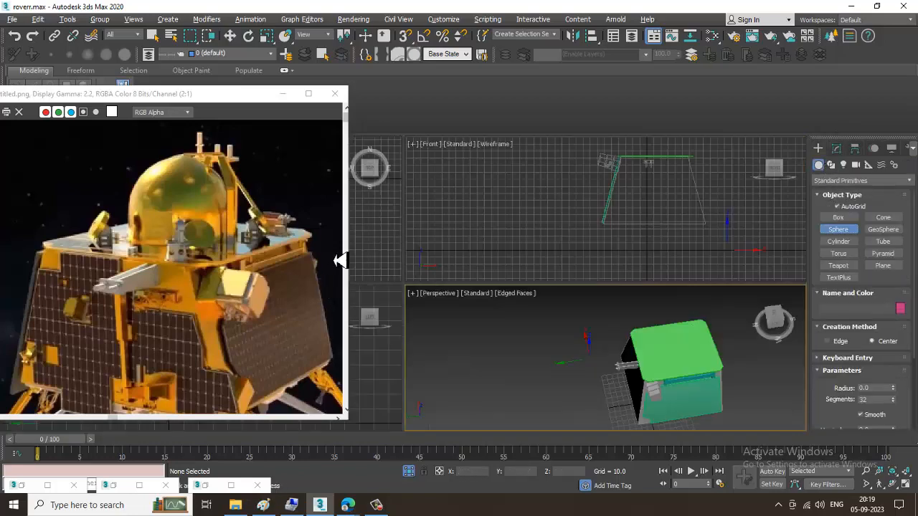
click(373, 246)
key(alt+w)
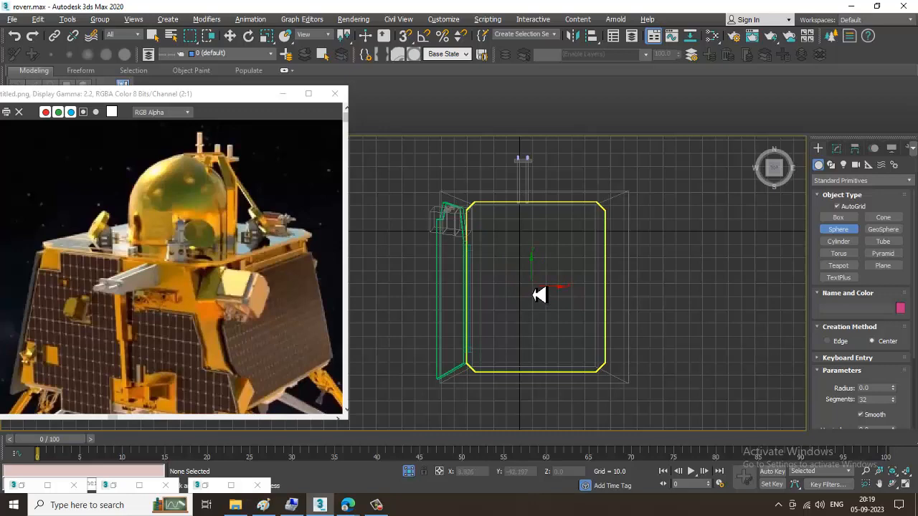
drag(534, 285, 584, 322)
key(w)
Step: Raise the sphere above the deck plate to a Z position of about 180
key(alt+w)
key(alt+w)
alt+middle_drag(669, 350, 561, 250)
drag(517, 237, 516, 179)
alt+middle_drag(520, 202, 553, 215)
key(alt+w)
key(alt+w)
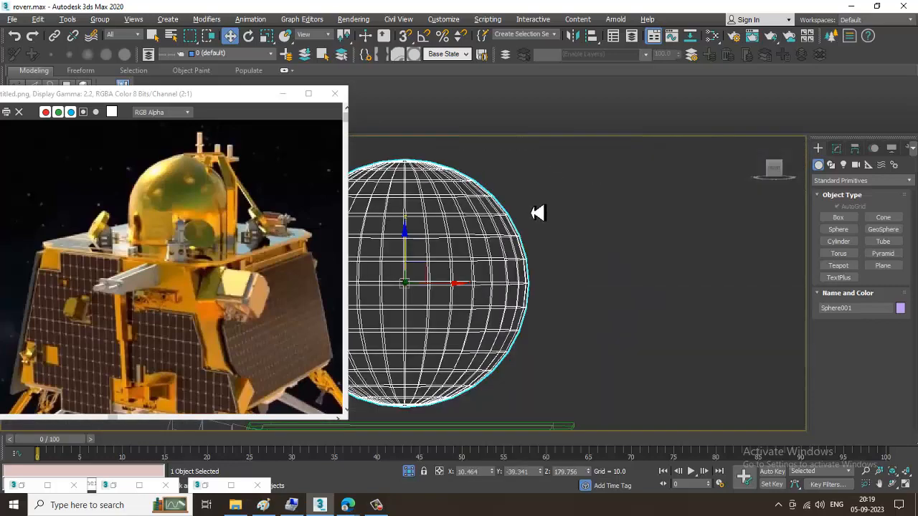
Step: Convert the sphere above the deck to Editable Poly in the Front view
key(f)
scroll(540, 251, down, 3)
middle_drag(540, 252, 606, 258)
middle_drag(605, 213, 580, 243)
scroll(580, 244, up, 5)
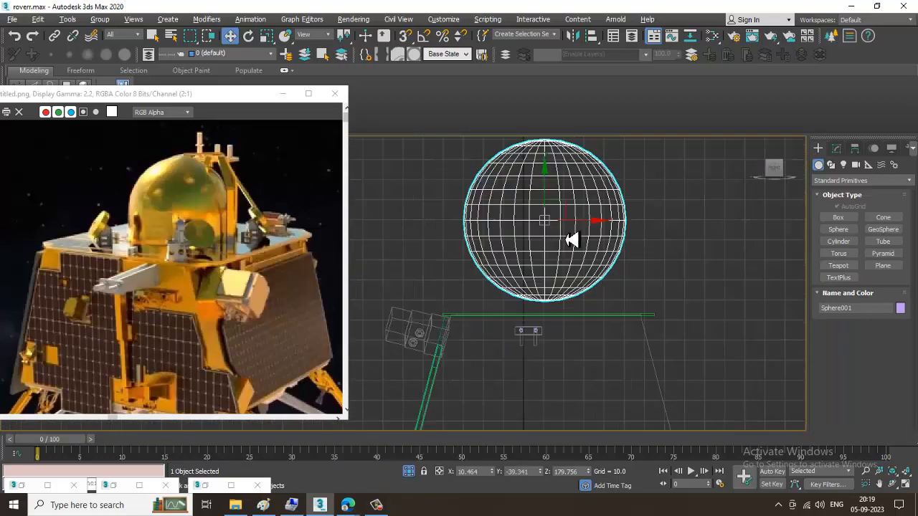
right_click(598, 177)
mouse_move(655, 291)
click(739, 291)
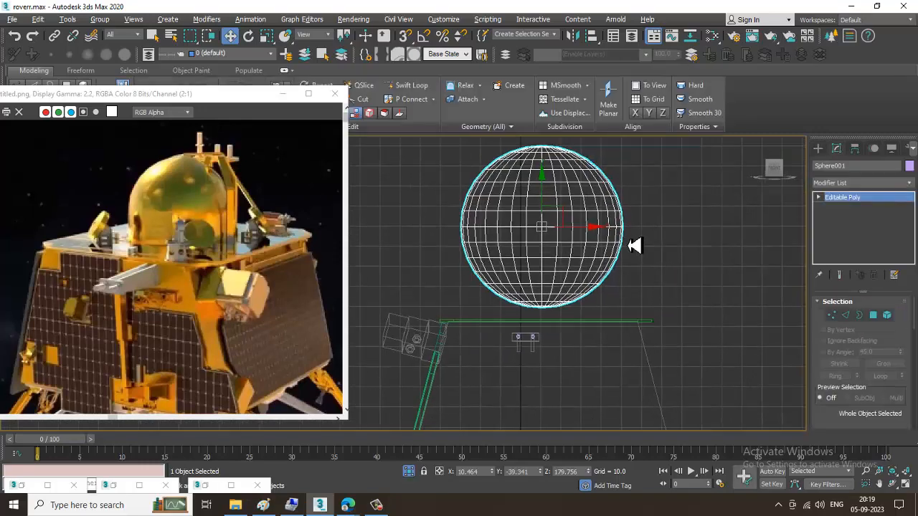
Step: Select the polygons of the sphere's lower half and delete them to leave a dome
middle_drag(629, 240, 622, 248)
key(4)
drag(428, 337, 691, 249)
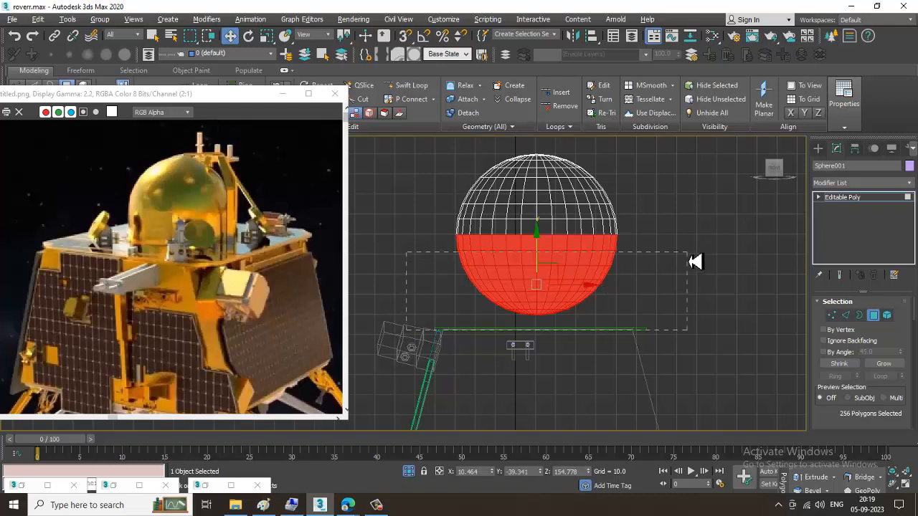
drag(707, 282, 707, 269)
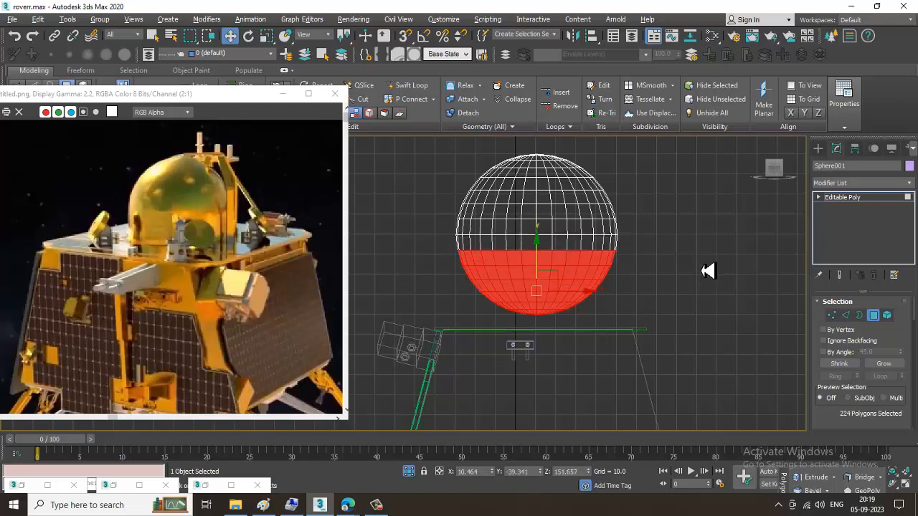
key(Delete)
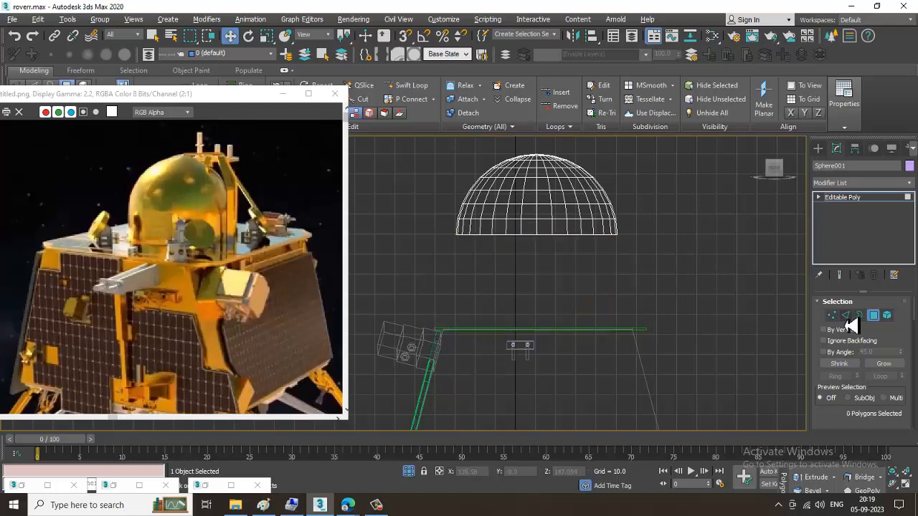
Step: Cap the open border at the dome's base and select the new cap polygon
click(826, 199)
click(839, 226)
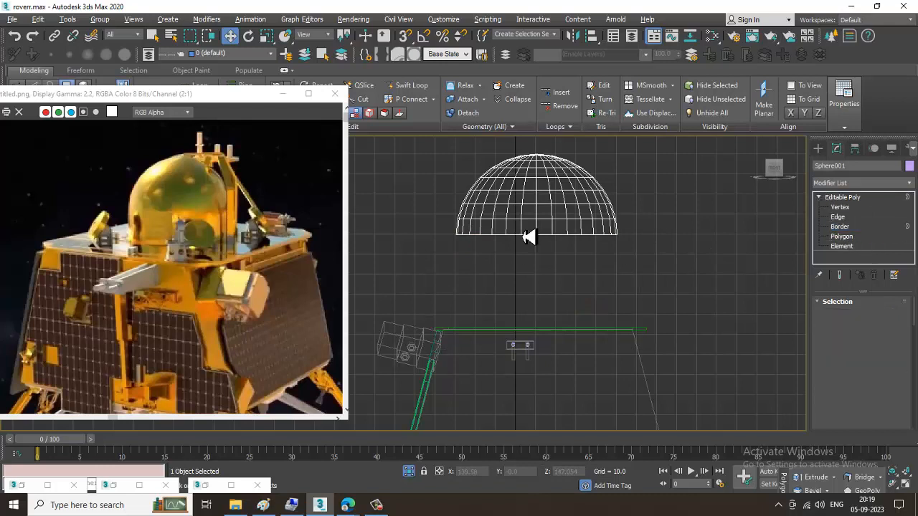
click(537, 235)
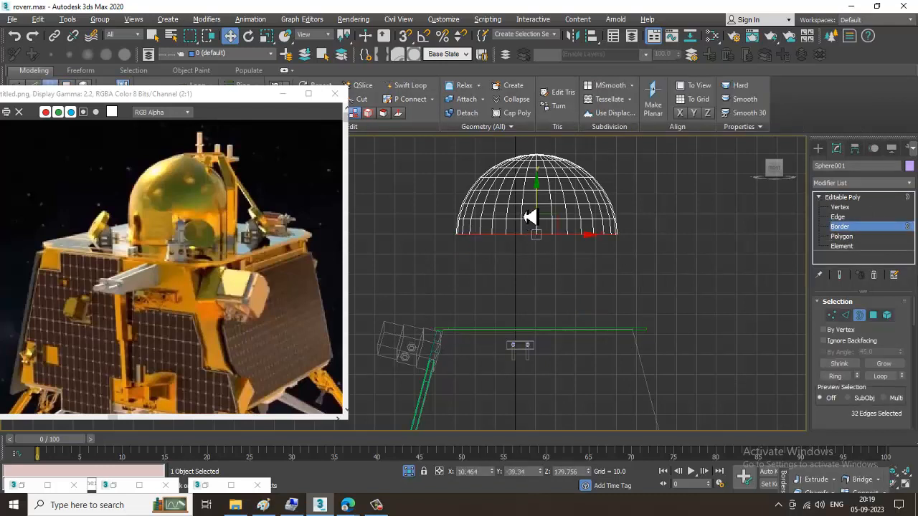
right_click(544, 236)
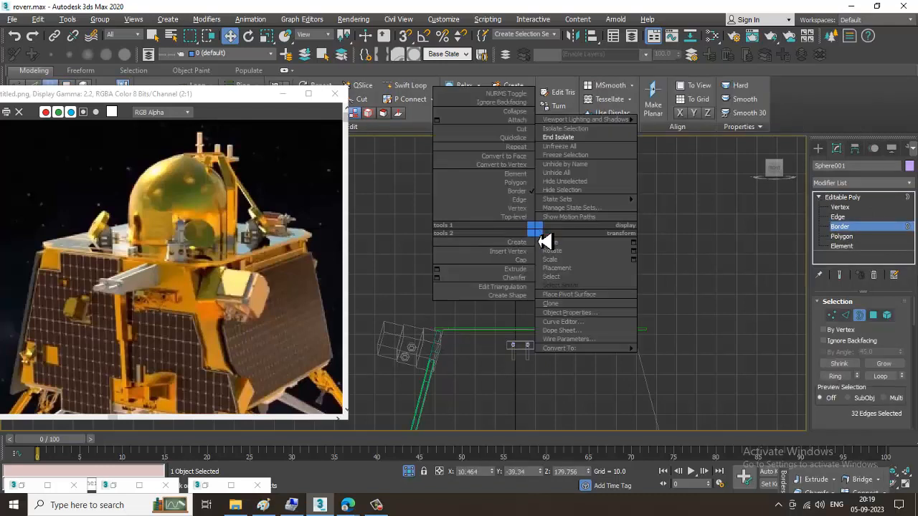
click(842, 237)
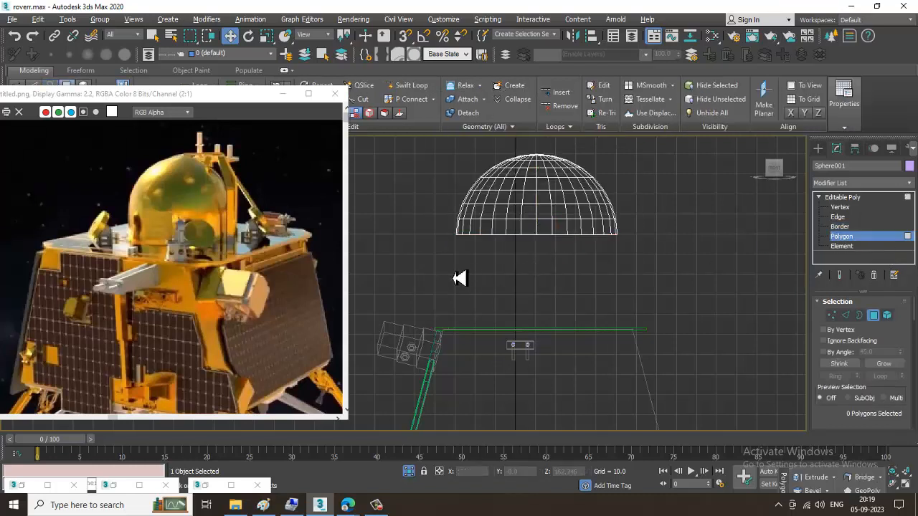
drag(648, 253, 673, 238)
drag(387, 194, 386, 186)
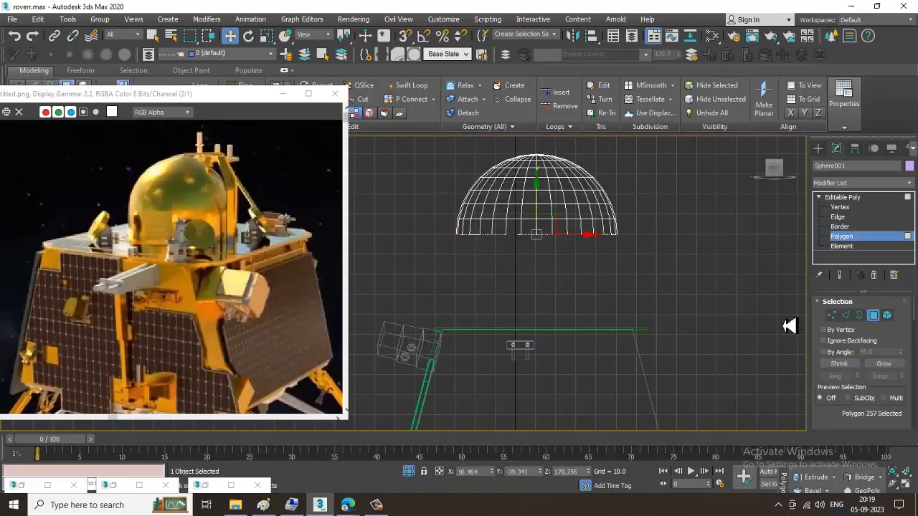
Step: Extrude the dome's cap polygon downward and move it down to the deck plate to form a cylindrical base
scroll(852, 406, down, 3)
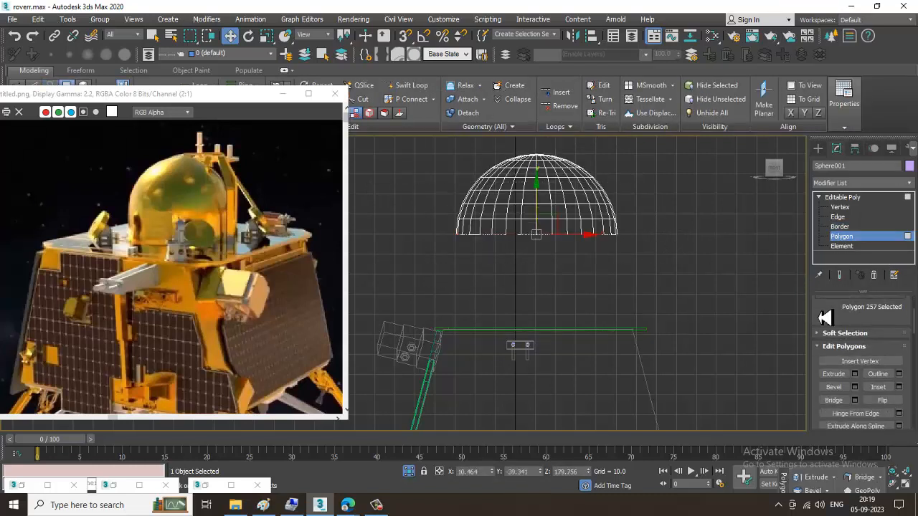
click(853, 372)
click(420, 332)
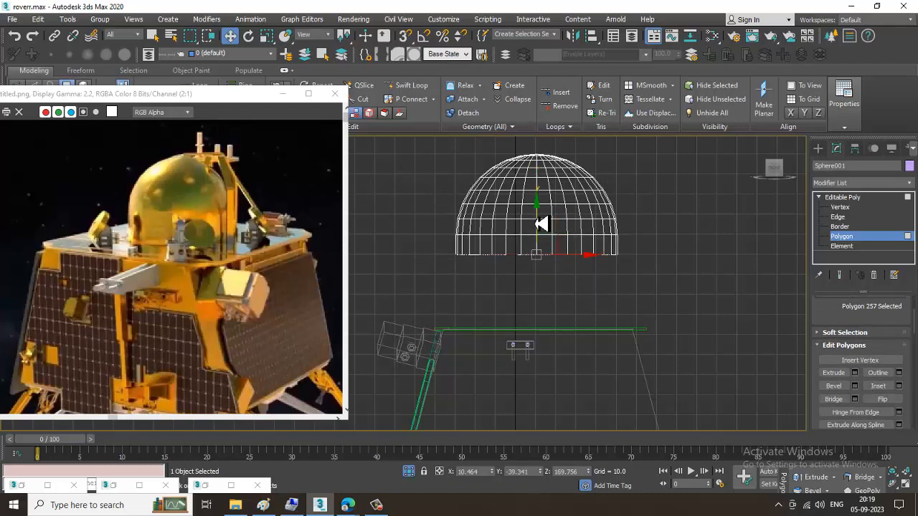
drag(542, 224, 566, 294)
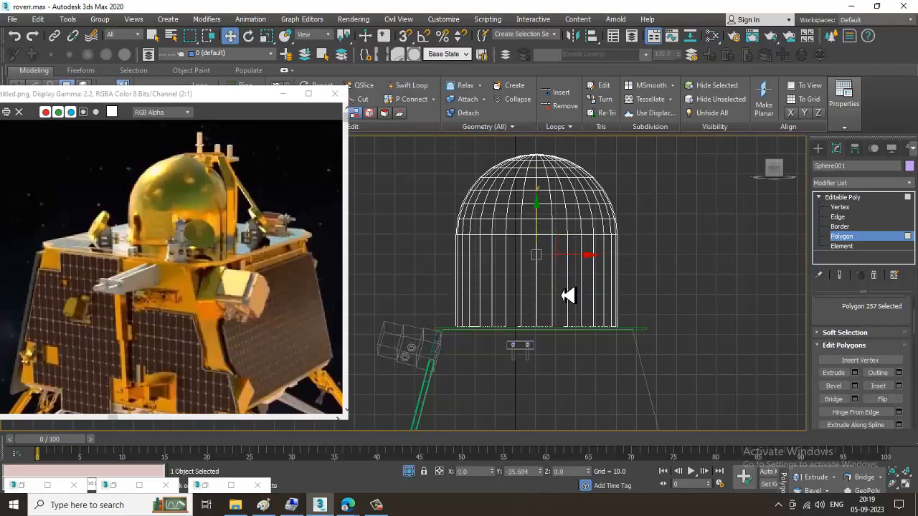
Step: Select the vertices of the dome's rounded upper part and lower them to shorten its cylindrical wall
key(alt+w)
middle_click(646, 377)
key(alt+w)
alt+middle_drag(614, 331, 532, 247)
key(1)
drag(394, 180, 640, 283)
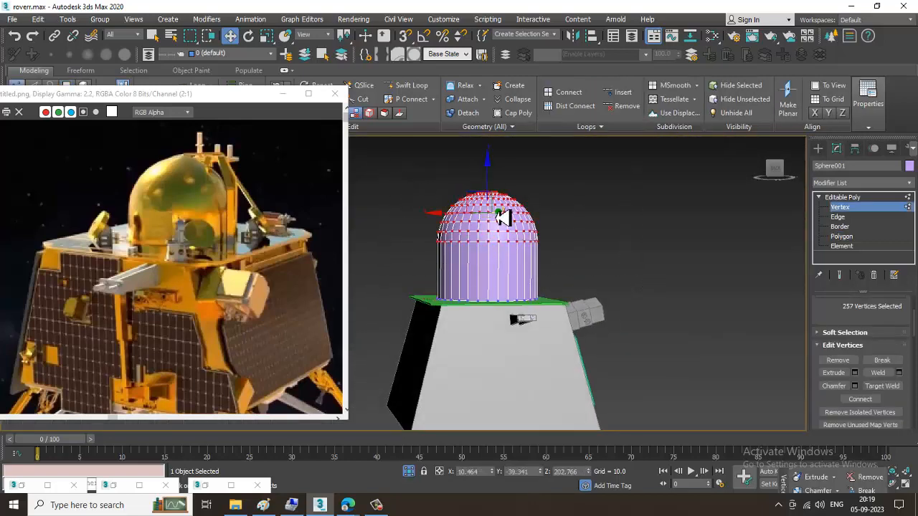
drag(495, 179, 504, 205)
alt+middle_drag(504, 206, 533, 285)
scroll(545, 265, up, 3)
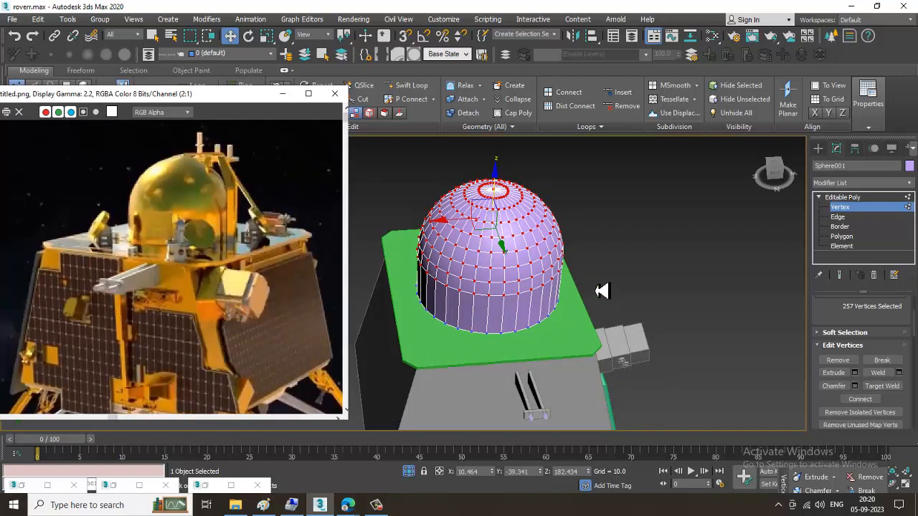
mouse_move(601, 291)
alt+middle_down()
mouse_move(610, 340)
mouse_move(602, 267)
mouse_move(614, 286)
alt+middle_up()
Step: Leave vertex editing, select all lander objects and assign them the same grey object colour
click(896, 197)
key(ctrl+a)
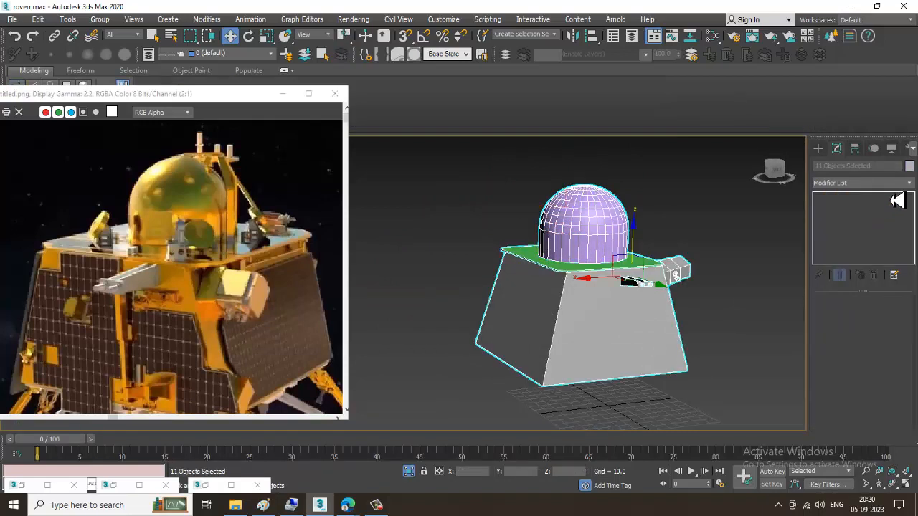
click(908, 166)
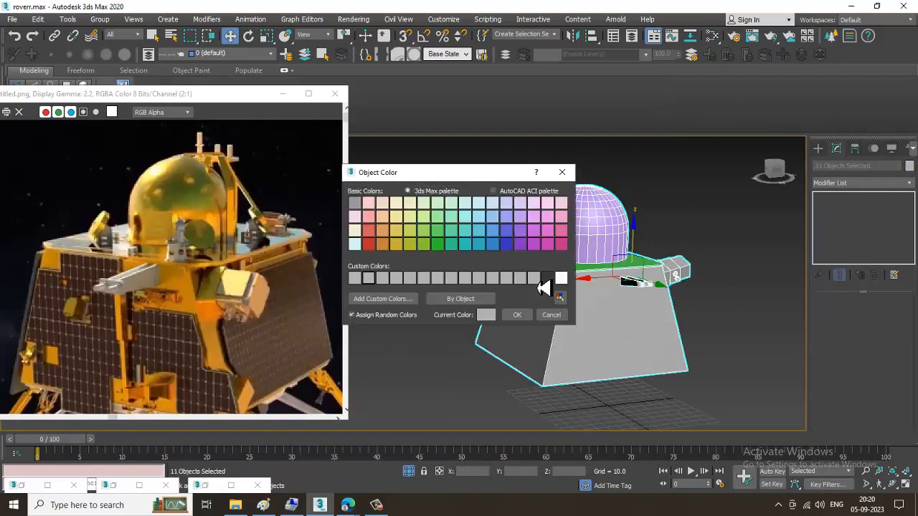
click(517, 314)
Step: Open the reference image rover-comes-out-1_1.jpg, examine the lander's dome and deck parts, and minimize it
click(13, 22)
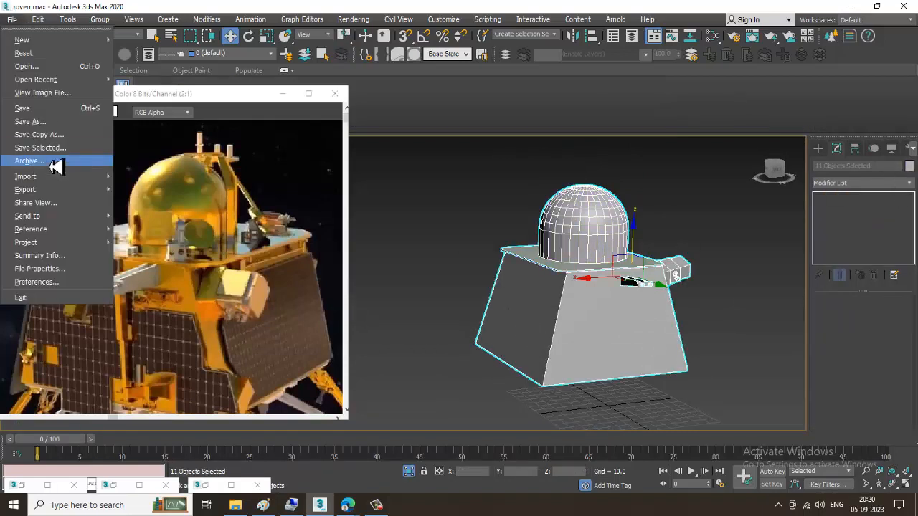
click(78, 94)
click(111, 266)
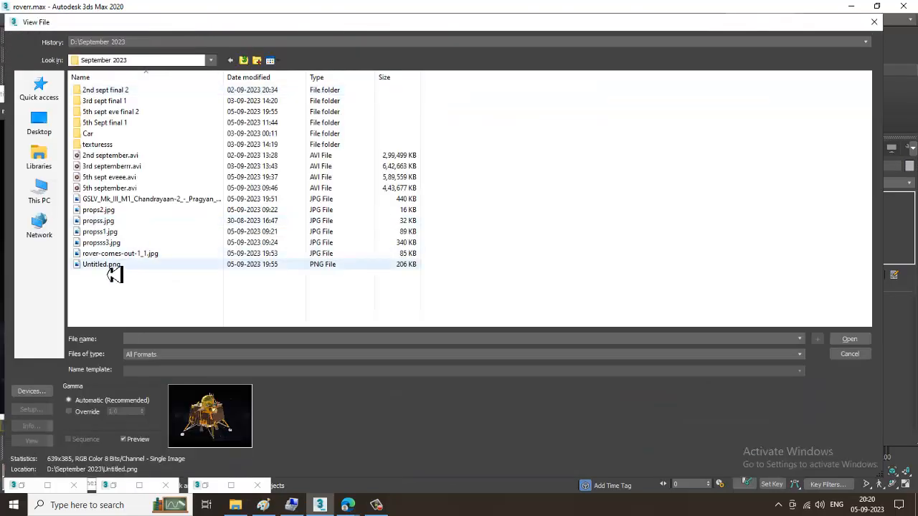
double_click(118, 253)
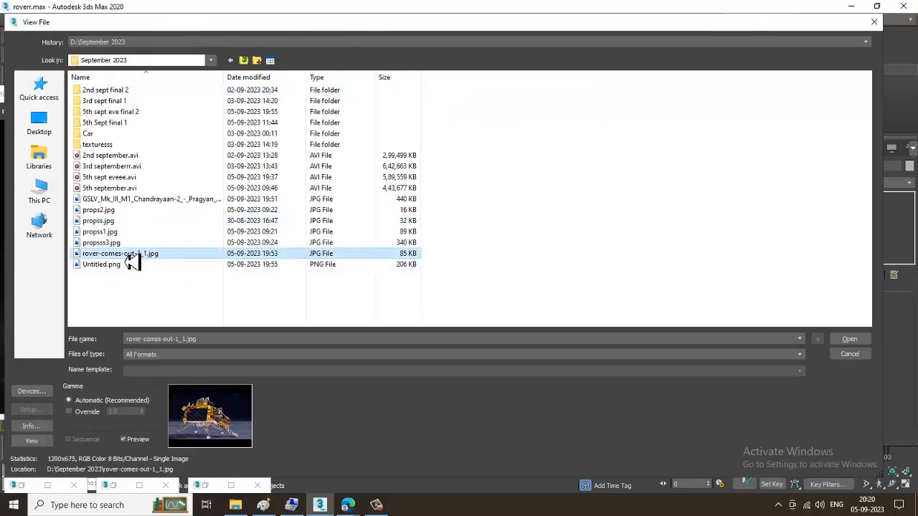
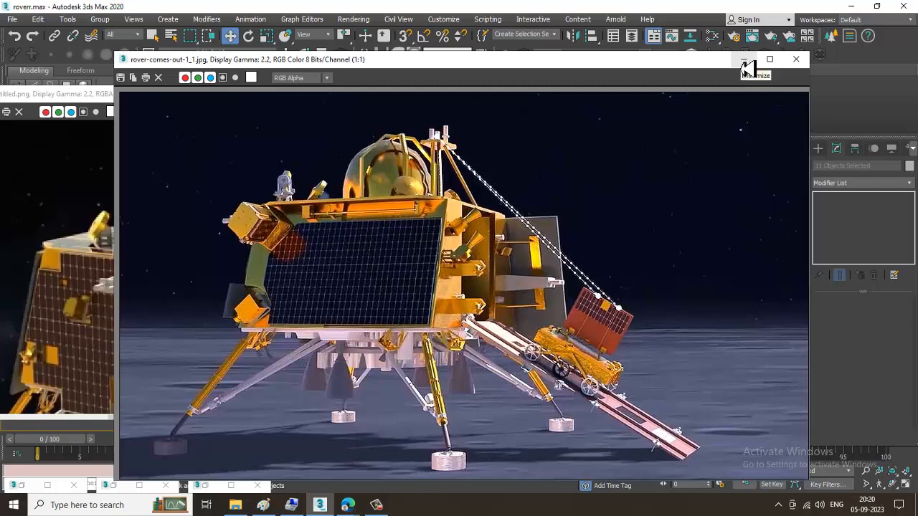
click(743, 62)
Step: In the front view, draw an open six-point line around the dome's outline, rising from the deck, bevelling across the top and returning down
alt+middle_drag(517, 262, 174, 286)
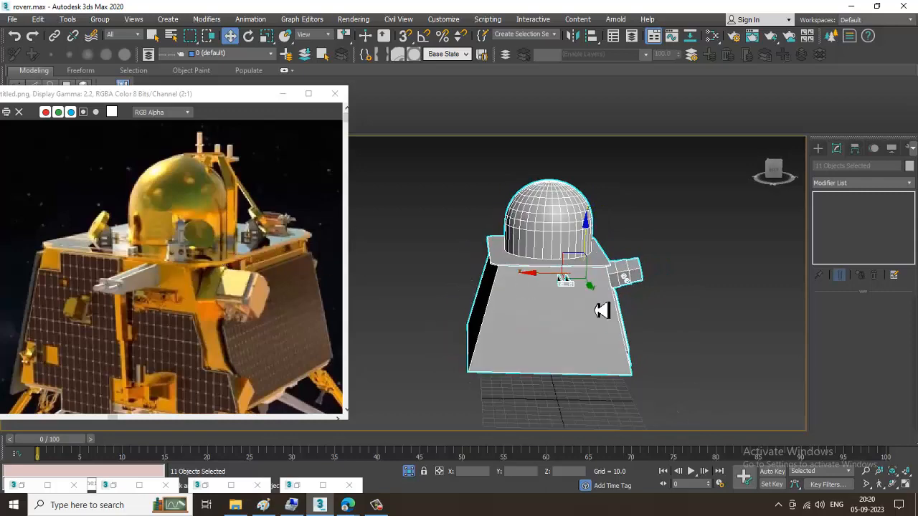
alt+middle_drag(578, 285, 500, 291)
scroll(509, 288, up, 5)
click(818, 148)
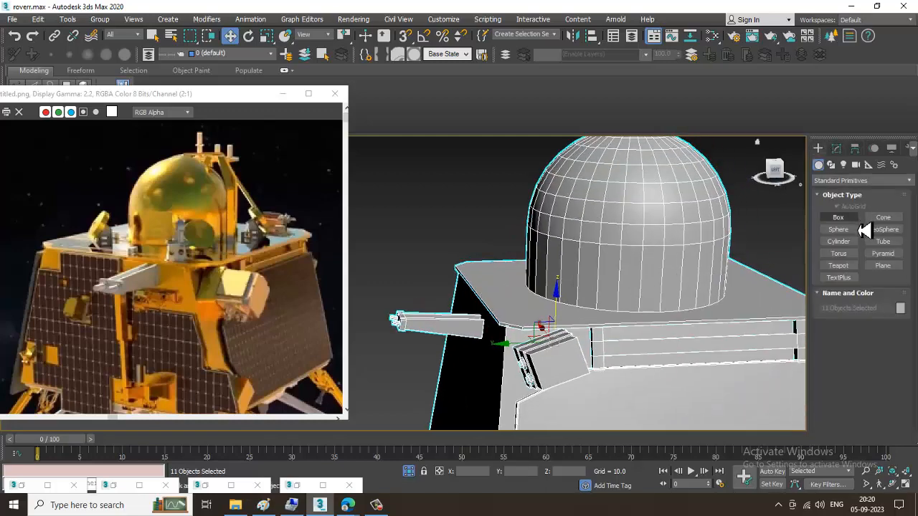
click(831, 166)
key(alt+w)
key(alt+w)
mouse_move(663, 227)
middle_down()
mouse_move(681, 209)
mouse_move(679, 233)
middle_up()
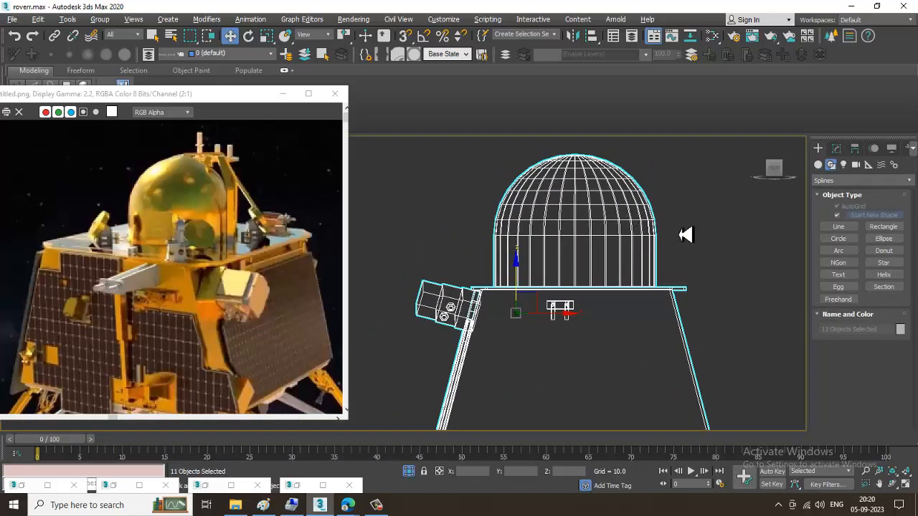
click(843, 228)
middle_drag(605, 241, 552, 269)
scroll(608, 205, down, 2)
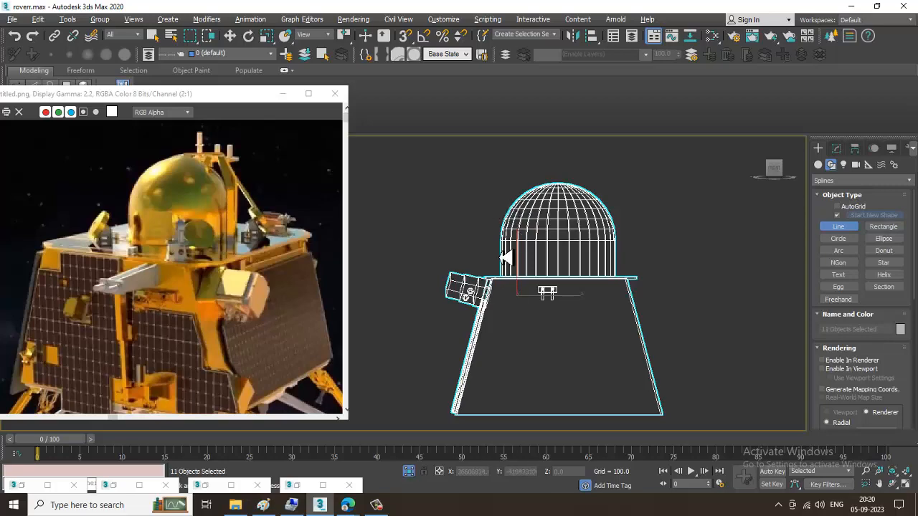
scroll(505, 284, up, 5)
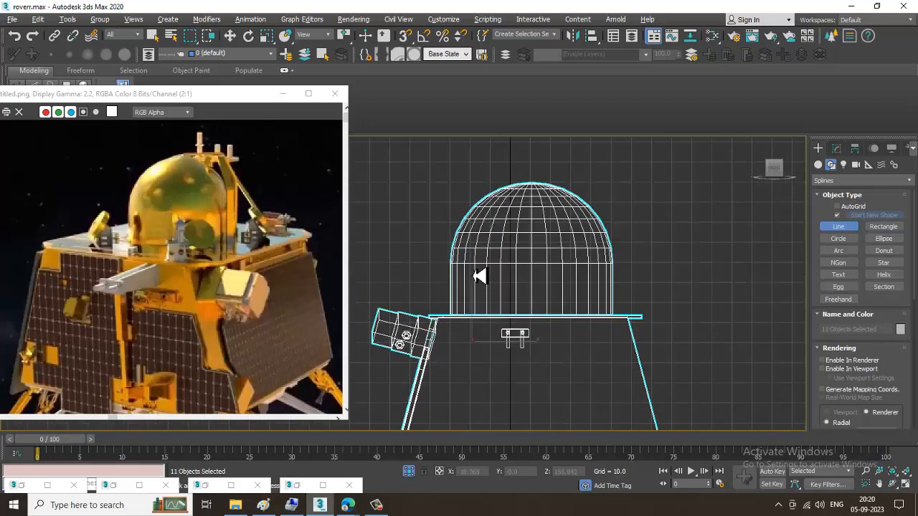
click(443, 314)
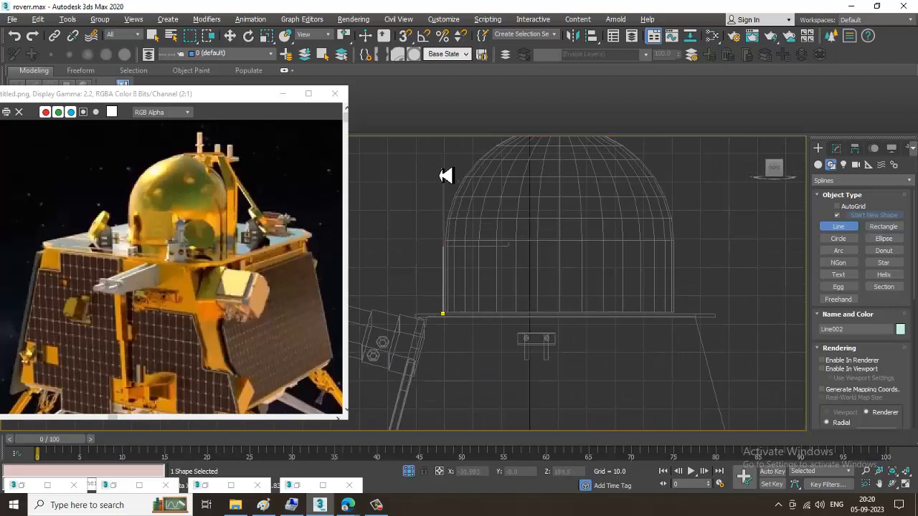
click(442, 174)
middle_drag(478, 161, 464, 187)
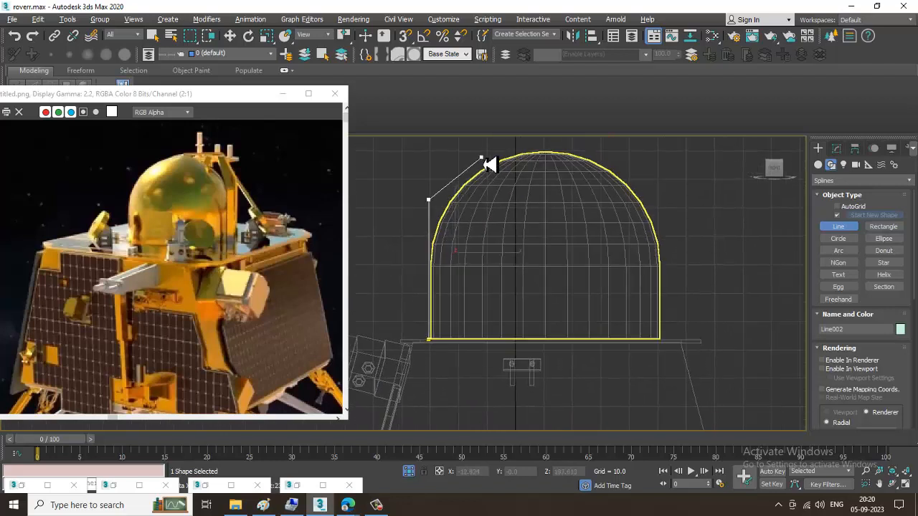
click(481, 156)
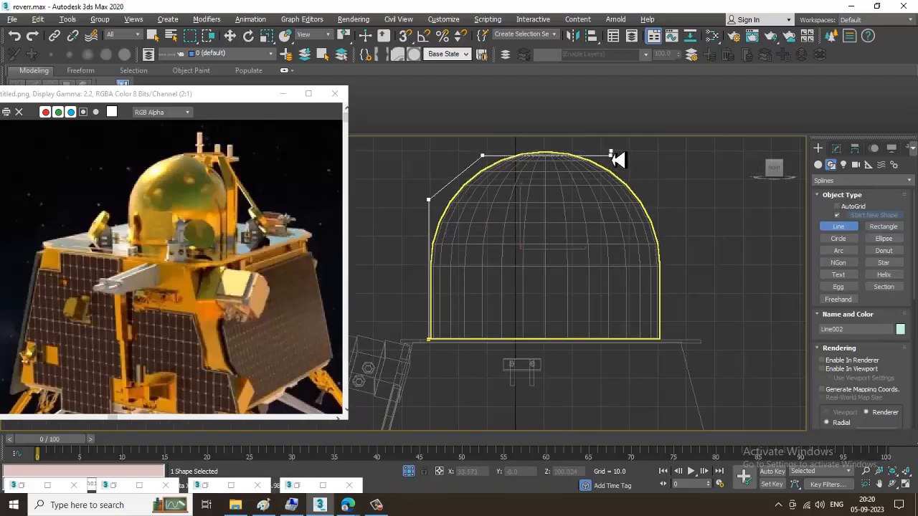
click(610, 155)
click(662, 211)
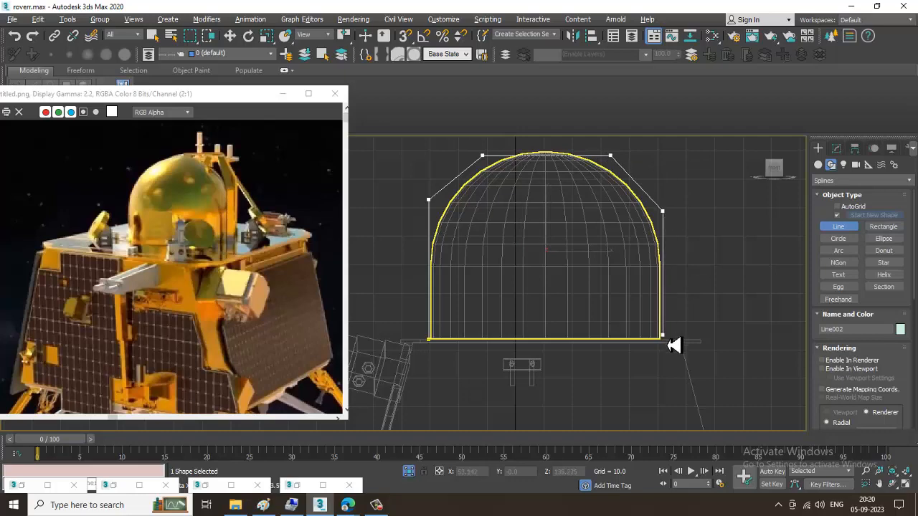
right_click(668, 342)
right_click(668, 343)
Step: Select the dome in the perspective view, scale it down slightly and lower it back onto the deck plate
key(alt+w)
middle_click(675, 342)
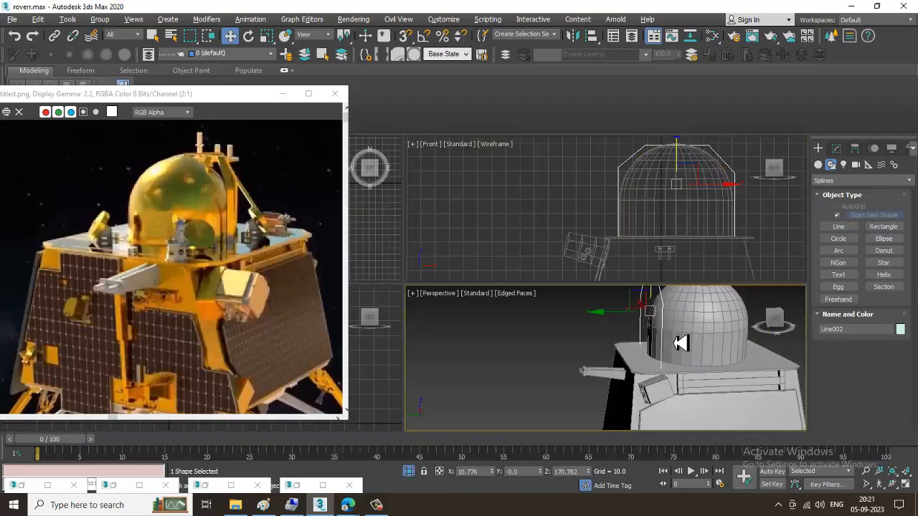
key(alt+w)
scroll(568, 282, down, 3)
alt+middle_drag(657, 311, 549, 293)
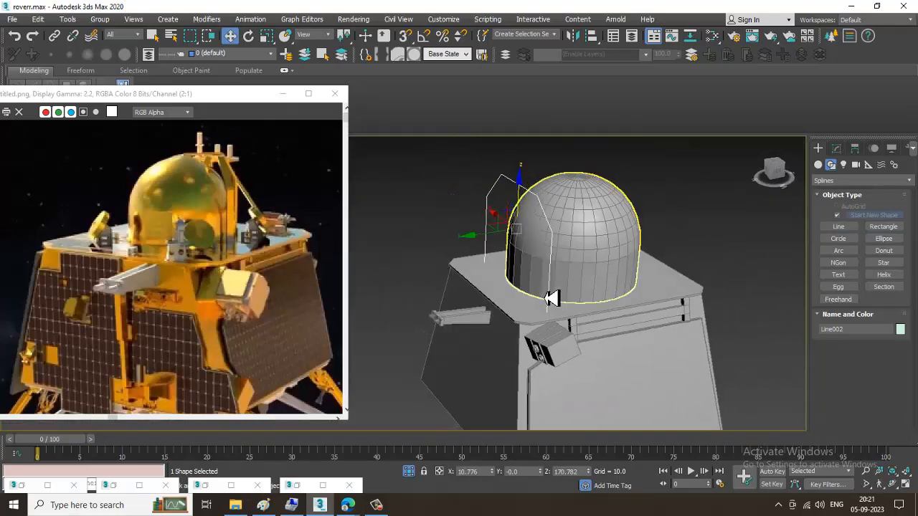
click(591, 266)
key(r)
drag(580, 217, 583, 219)
key(w)
drag(588, 180, 588, 187)
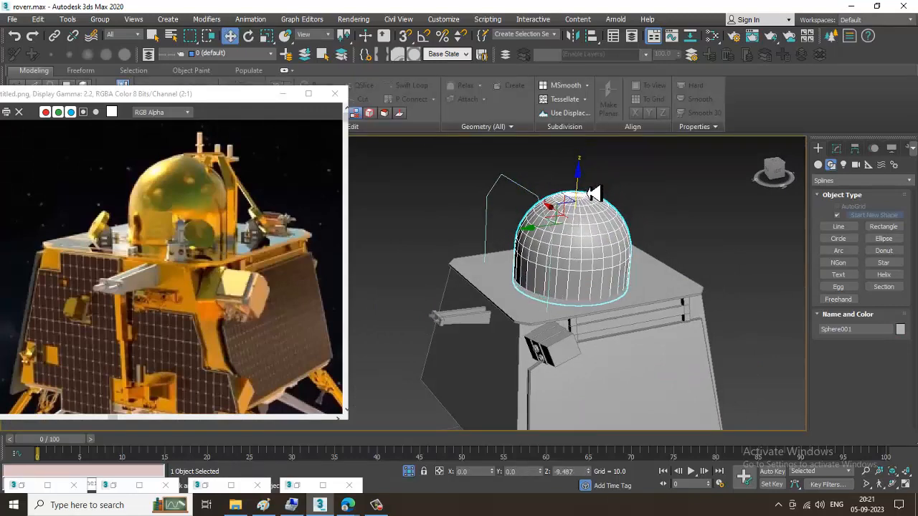
Step: Select the arch line and enable it in the renderer and viewport with a rectangular cross-section
click(536, 201)
alt+middle_drag(537, 201, 789, 189)
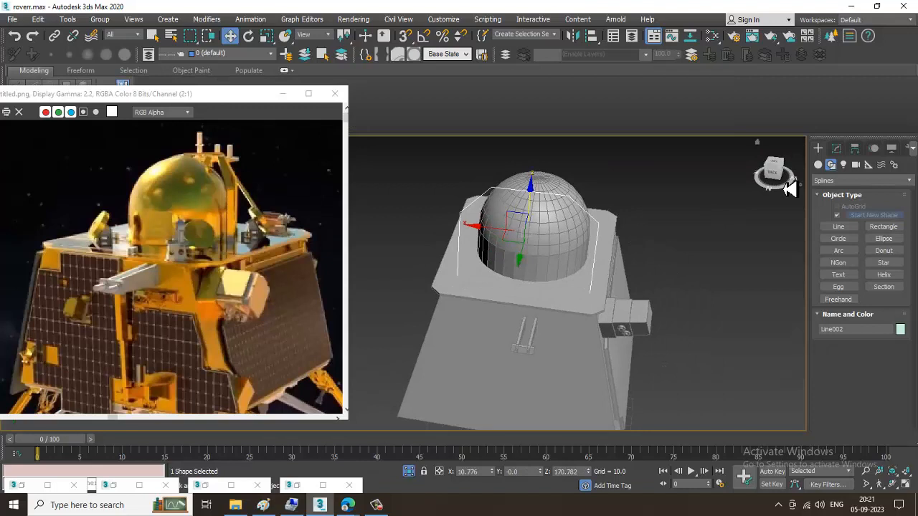
click(836, 149)
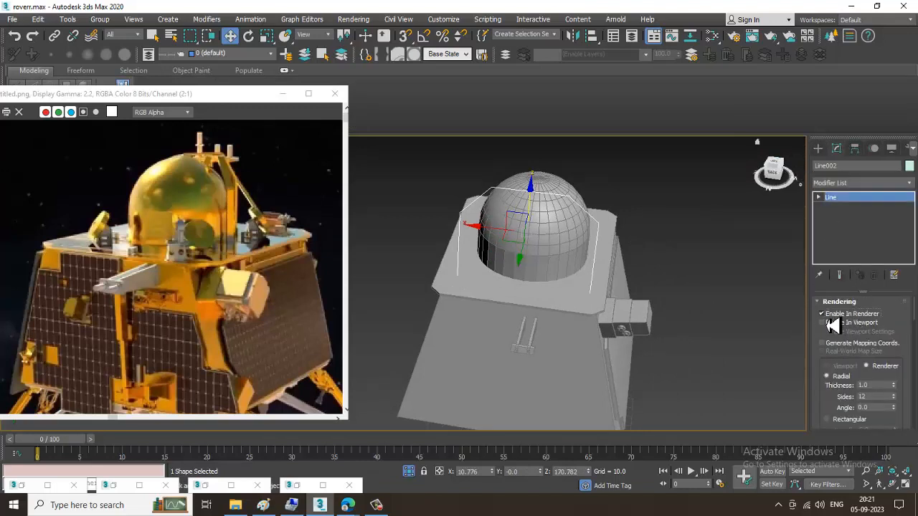
click(823, 323)
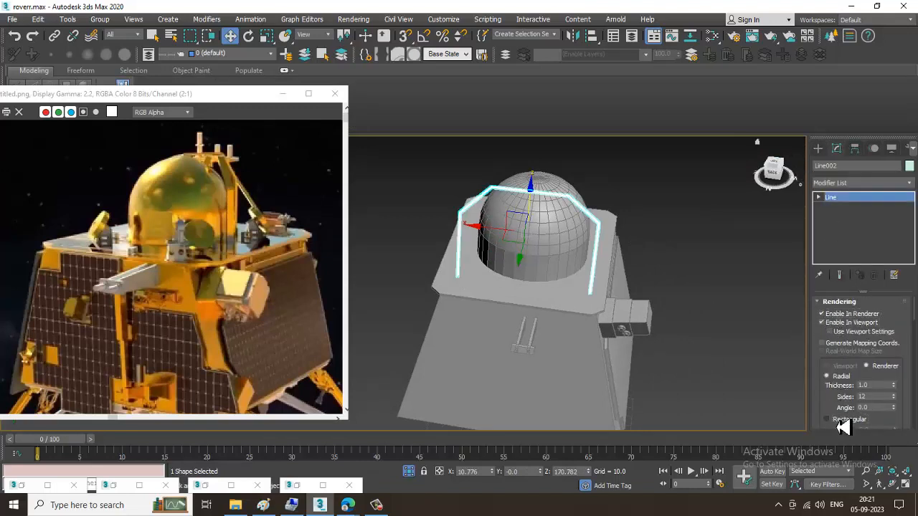
click(831, 420)
alt+middle_drag(664, 321, 627, 306)
drag(834, 418, 836, 353)
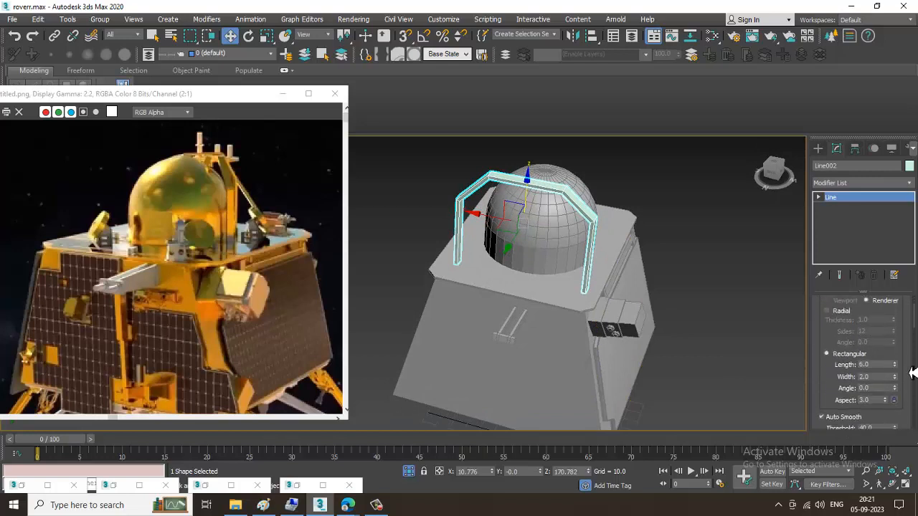
Step: Set the arch's rectangular cross-section to length 3.229 and width 6.76
drag(894, 364, 853, 248)
alt+middle_drag(648, 267, 581, 258)
key(e)
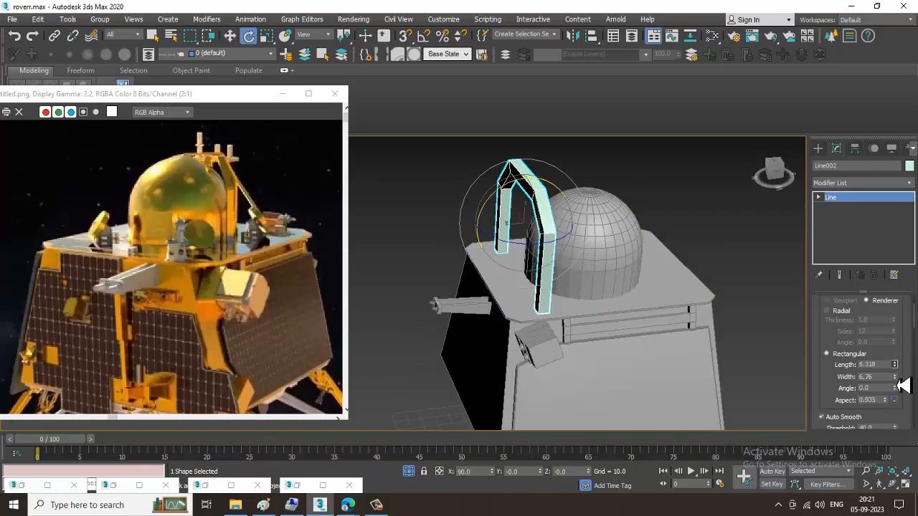
drag(894, 364, 908, 403)
Step: Rotate the arch a quarter turn about the vertical axis, then move it over the dome and lower it to the deck plate
drag(541, 262, 637, 240)
key(w)
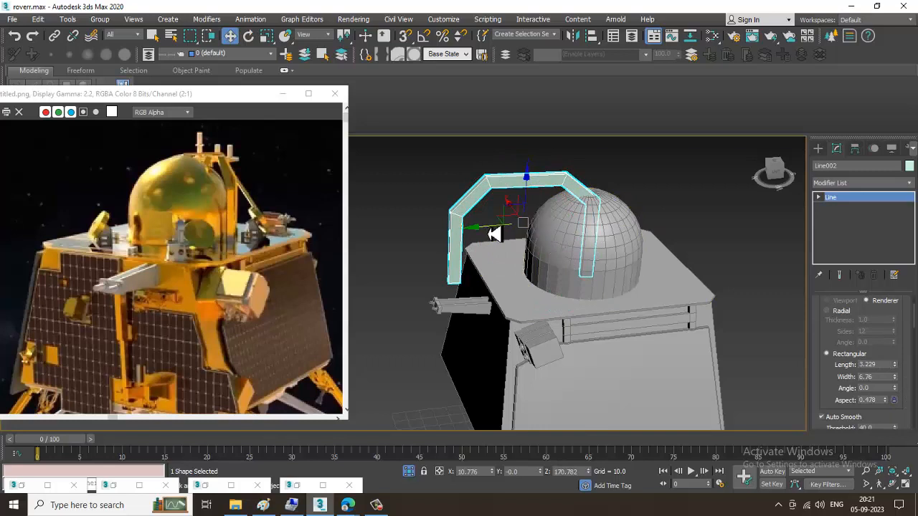
drag(494, 234, 553, 251)
alt+middle_drag(553, 250, 592, 194)
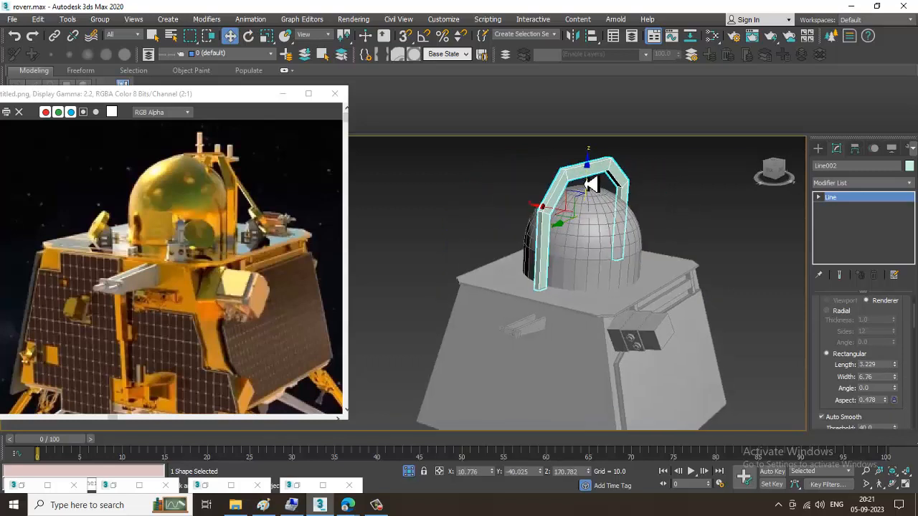
drag(585, 184, 595, 197)
alt+middle_drag(595, 197, 588, 249)
drag(558, 226, 578, 237)
alt+middle_drag(577, 236, 650, 254)
Step: Select the vertices on one side of the arch and move them inward to narrow it around the dome
scroll(645, 262, up, 3)
key(1)
drag(582, 169, 678, 362)
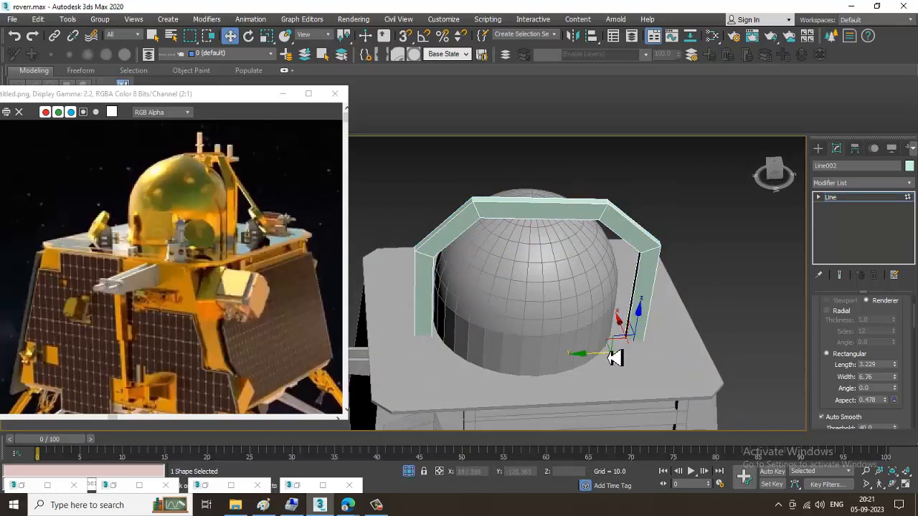
drag(610, 362, 600, 366)
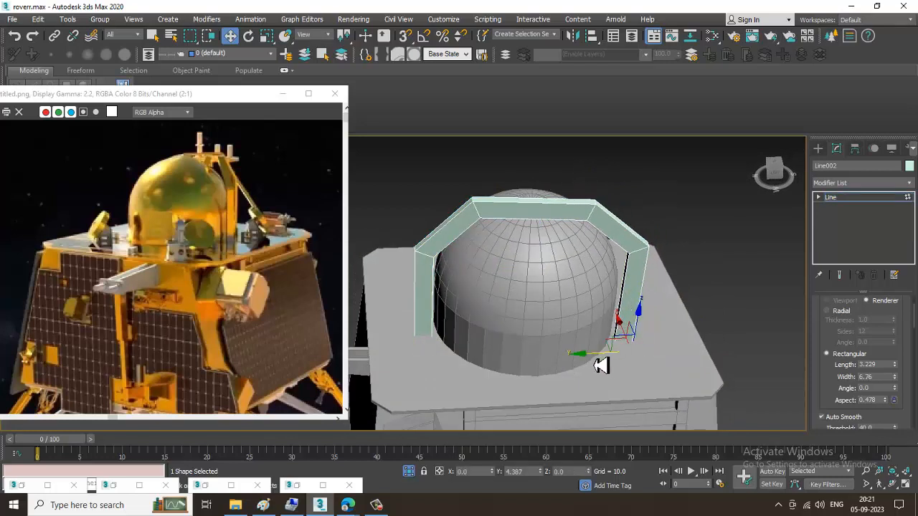
Step: Leave vertex editing, rotate the whole arch slightly about the vertical axis and shift it sideways to centre it over the dome
click(860, 197)
key(e)
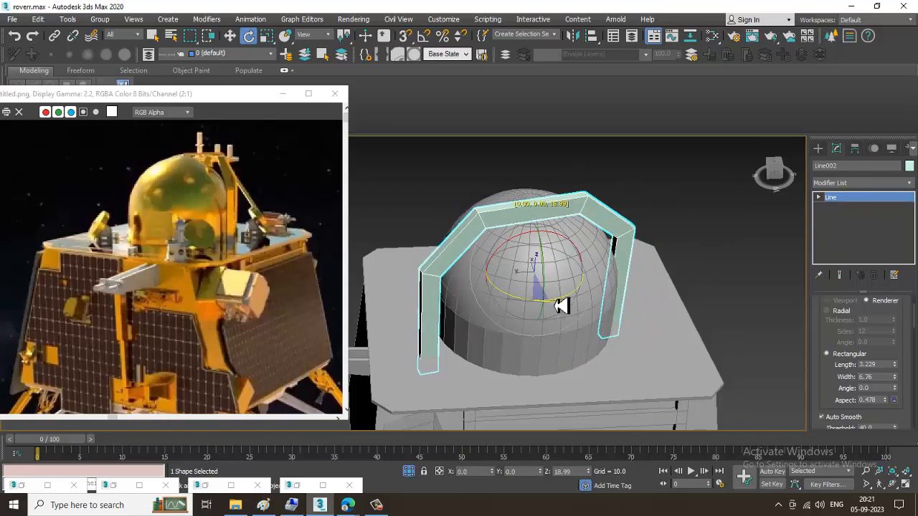
key(w)
alt+middle_drag(588, 301, 559, 304)
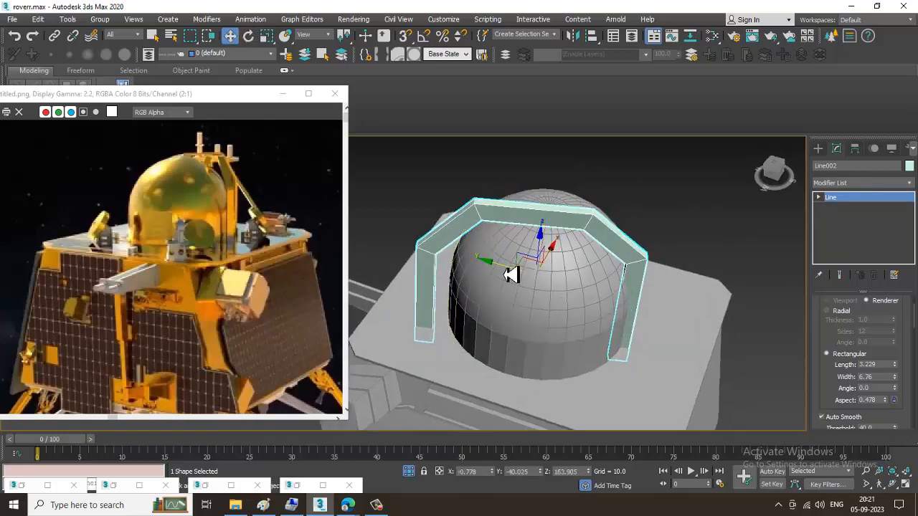
drag(510, 268, 521, 268)
alt+middle_drag(520, 268, 553, 219)
Step: Convert the arch to an Editable Poly
right_click(550, 215)
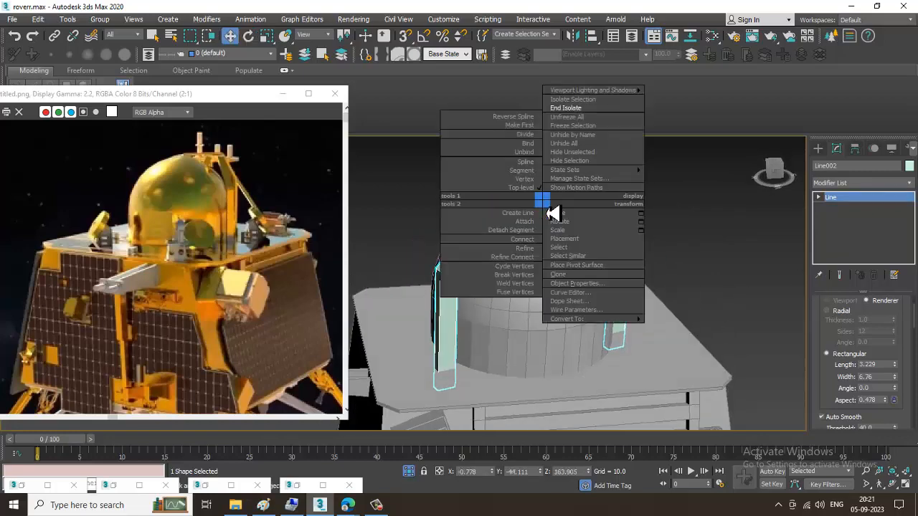
mouse_move(627, 375)
click(714, 346)
alt+middle_drag(695, 308, 648, 360)
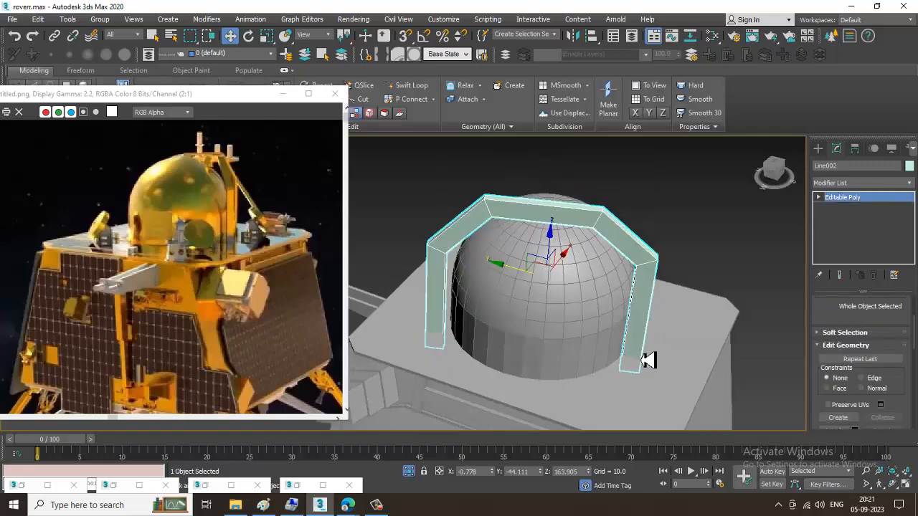
Step: Use Swift Loop to add one edge loop across the arch's top segment and another along the arch's full length
click(407, 85)
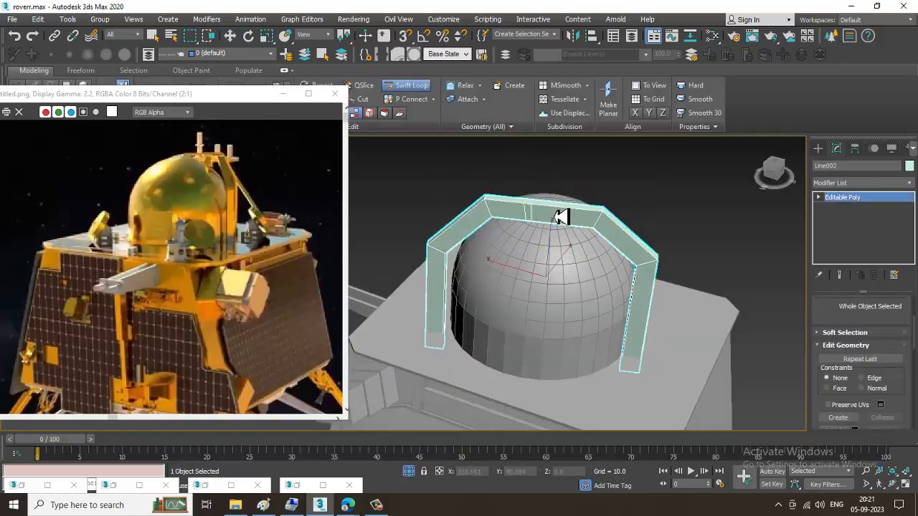
mouse_move(615, 239)
alt+middle_down()
mouse_move(636, 231)
mouse_move(617, 199)
mouse_move(605, 234)
alt+middle_up()
key(w)
scroll(604, 234, up, 4)
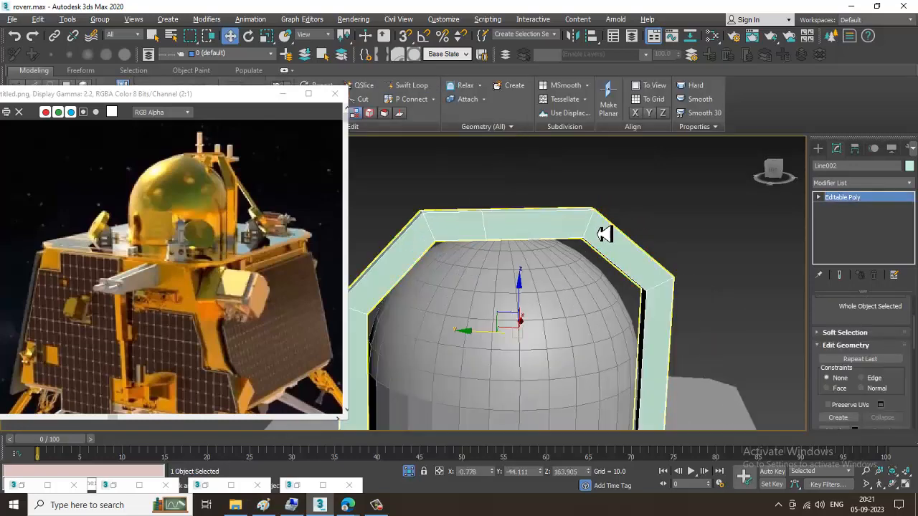
click(407, 85)
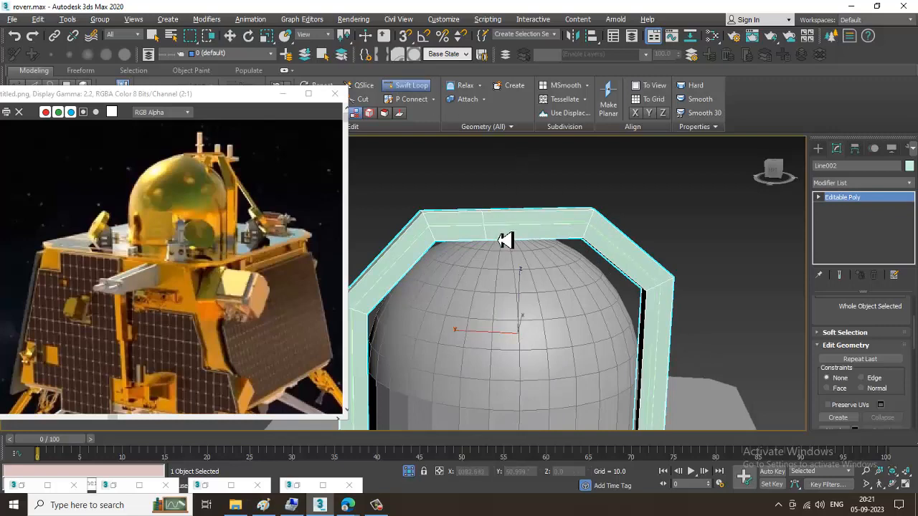
alt+middle_drag(500, 240, 594, 275)
key(w)
Step: Try to extrude the lower front polygon of the arch's top segment outward
key(4)
click(529, 235)
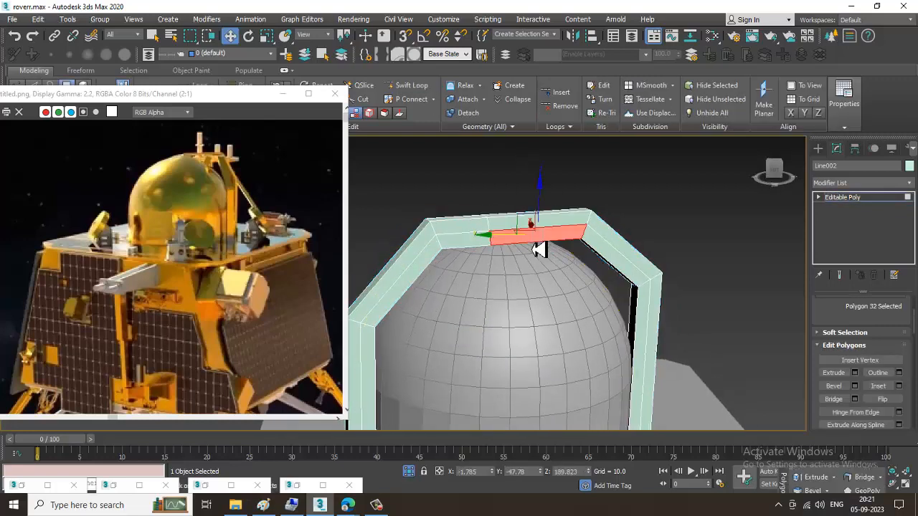
alt+middle_drag(538, 249, 722, 345)
click(855, 373)
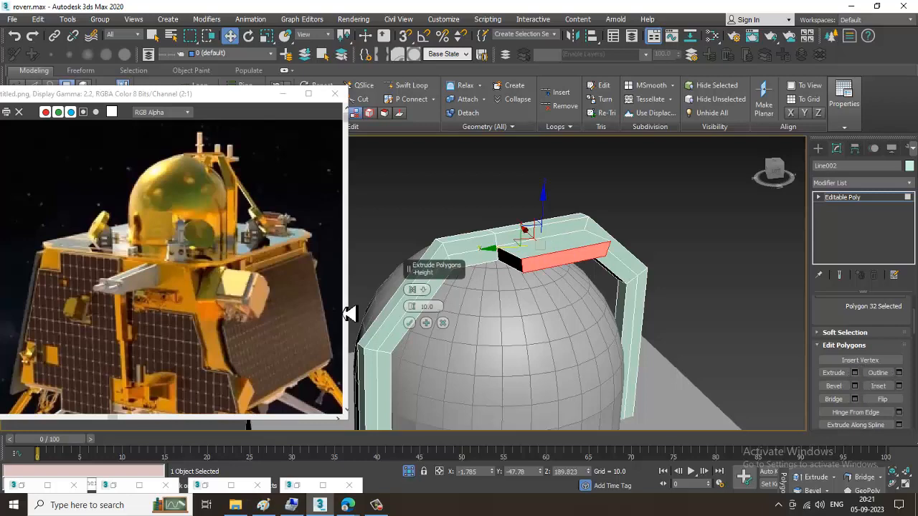
drag(416, 306, 409, 328)
click(410, 323)
scroll(418, 332, down, 4)
alt+middle_drag(553, 282, 538, 310)
scroll(471, 316, up, 5)
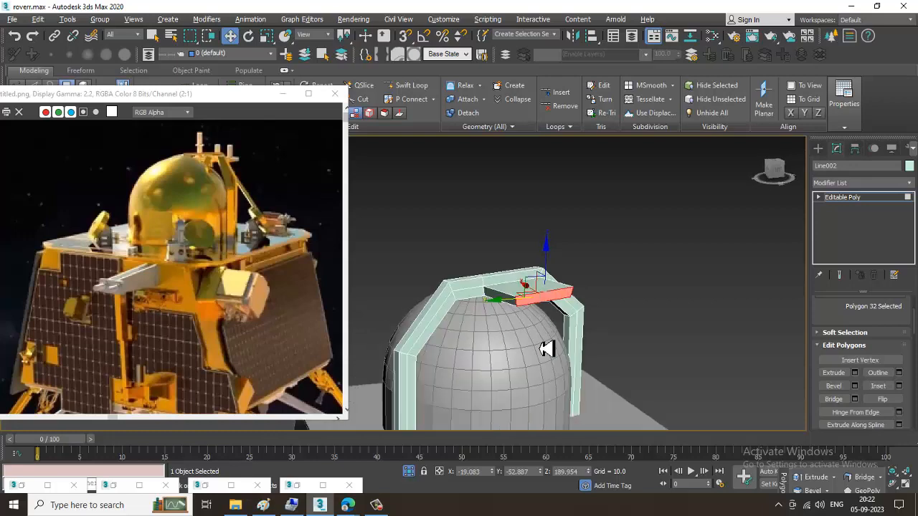
alt+middle_drag(547, 349, 7, 54)
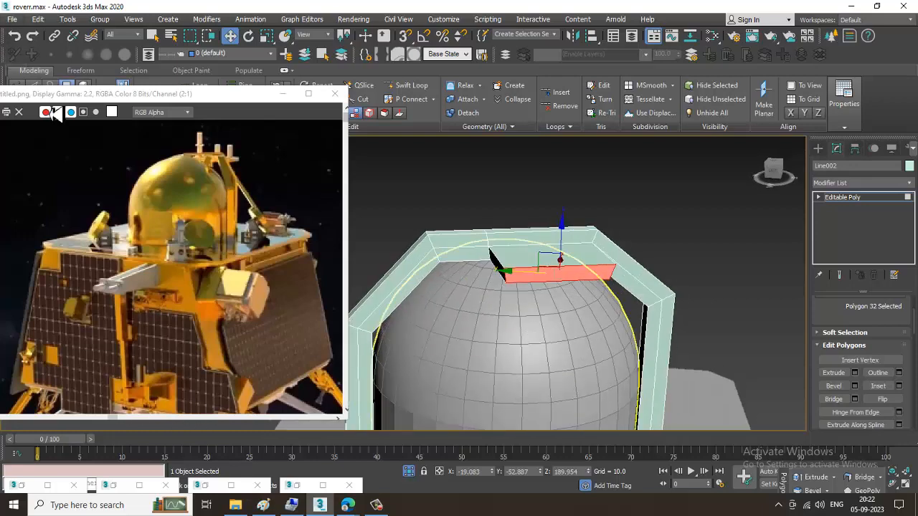
Step: Check the arch in reference image rover-comes-out-1_1.jpg, then undo the polygon extrusion and leave polygon editing
click(290, 487)
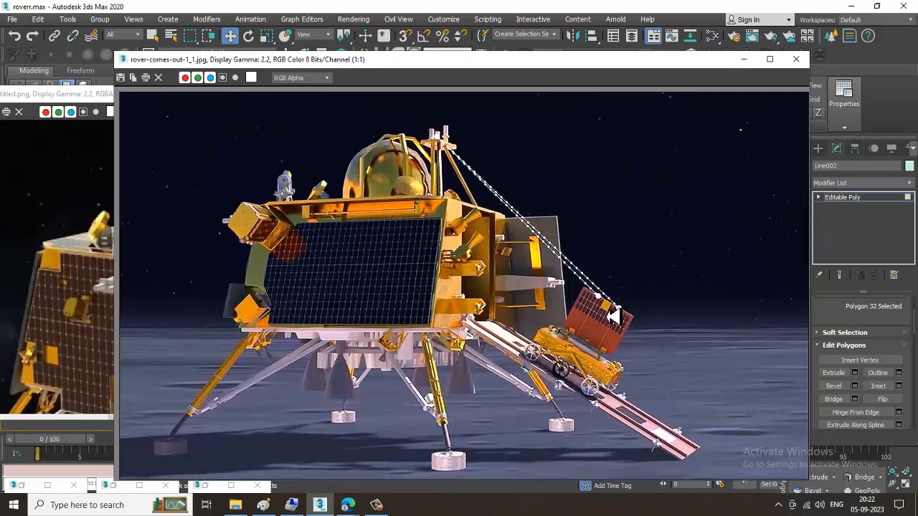
click(752, 62)
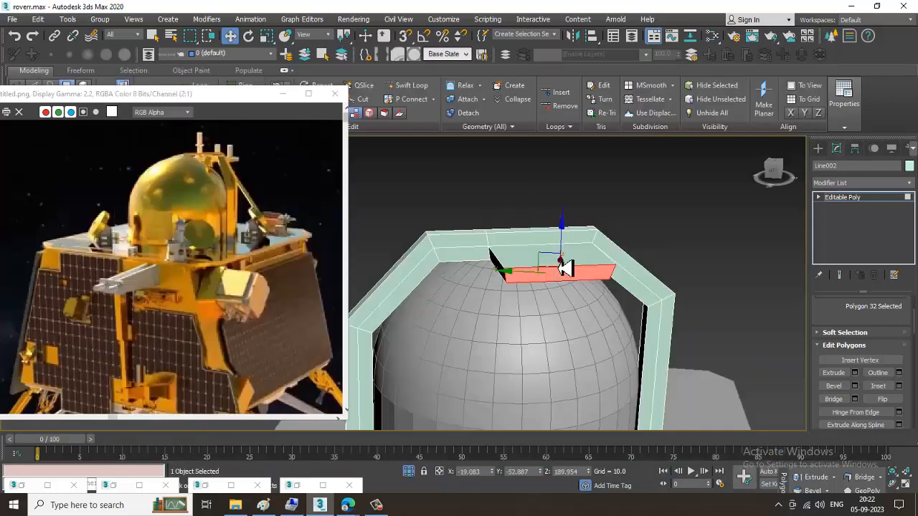
key(ctrl+z)
click(874, 199)
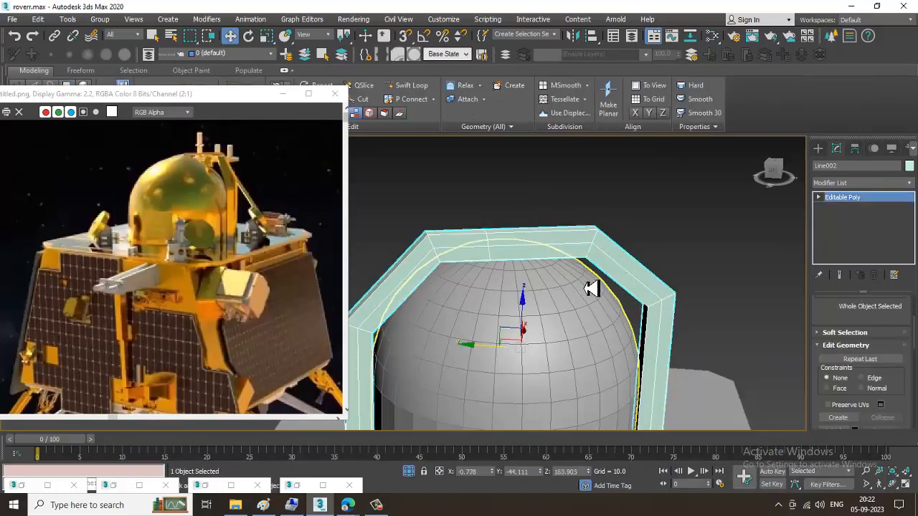
Step: Bring up reference image rover-comes-out-1_1.jpg and place it beside the model view
click(310, 493)
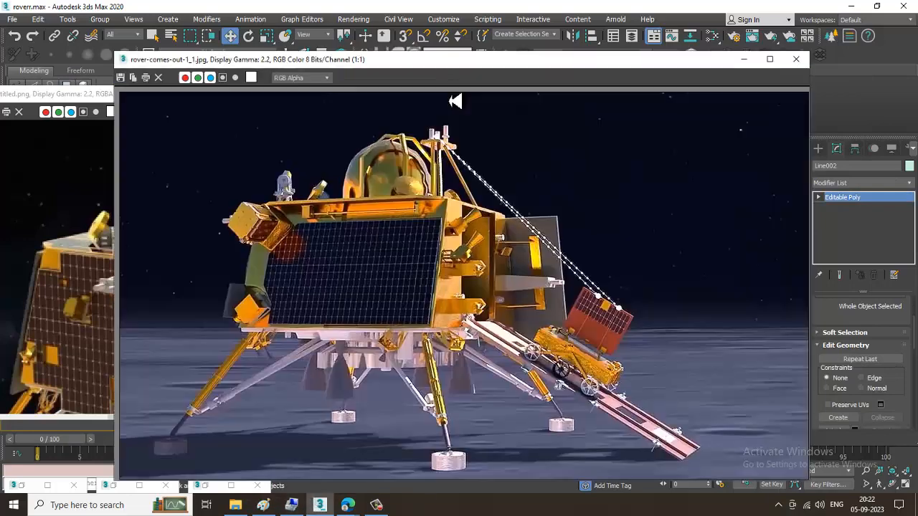
drag(552, 65, 201, 62)
click(526, 229)
Step: Draw an open four-point line in the front view from the arch's top, bending outward around the dome and down toward the deck plate
key(alt+w)
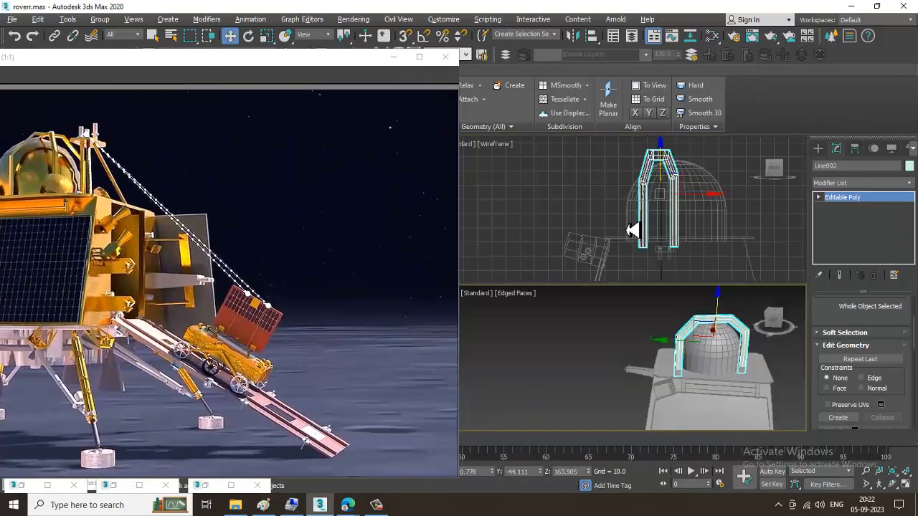
middle_click(686, 215)
key(alt+w)
middle_drag(639, 203, 694, 210)
click(818, 149)
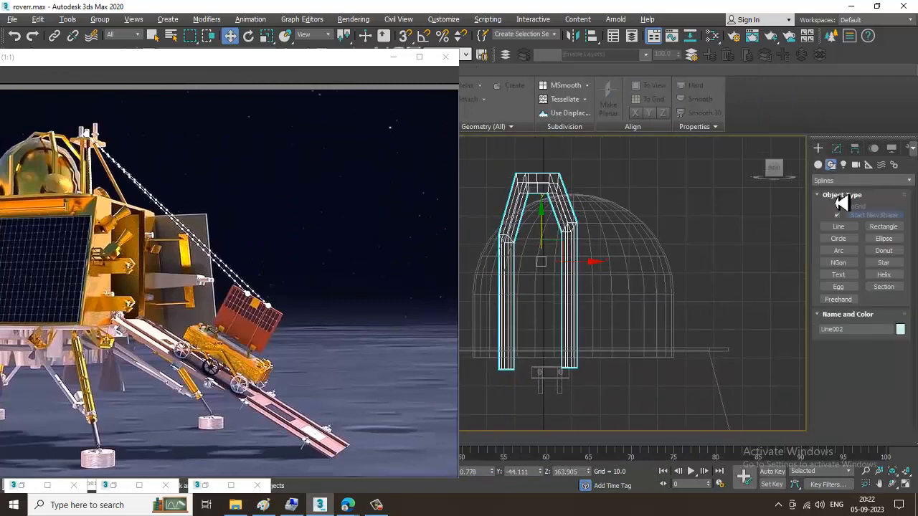
click(838, 227)
middle_drag(584, 208, 642, 210)
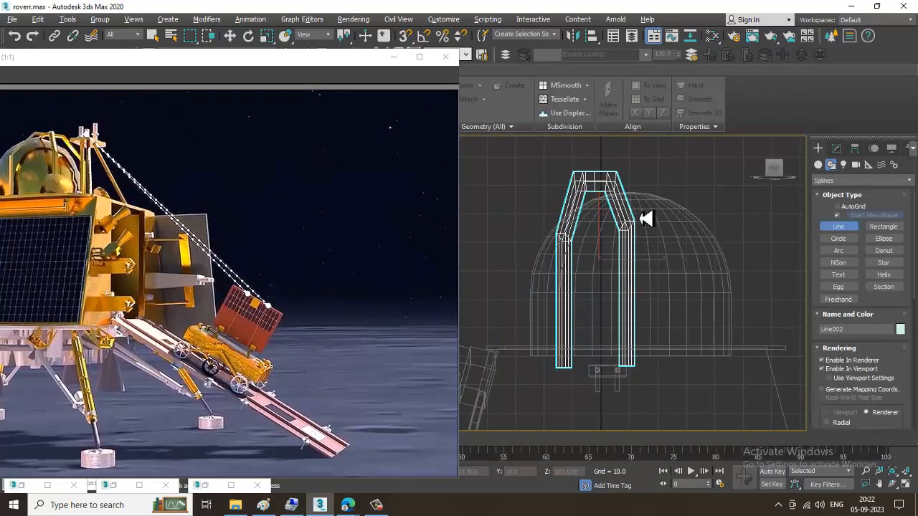
click(594, 179)
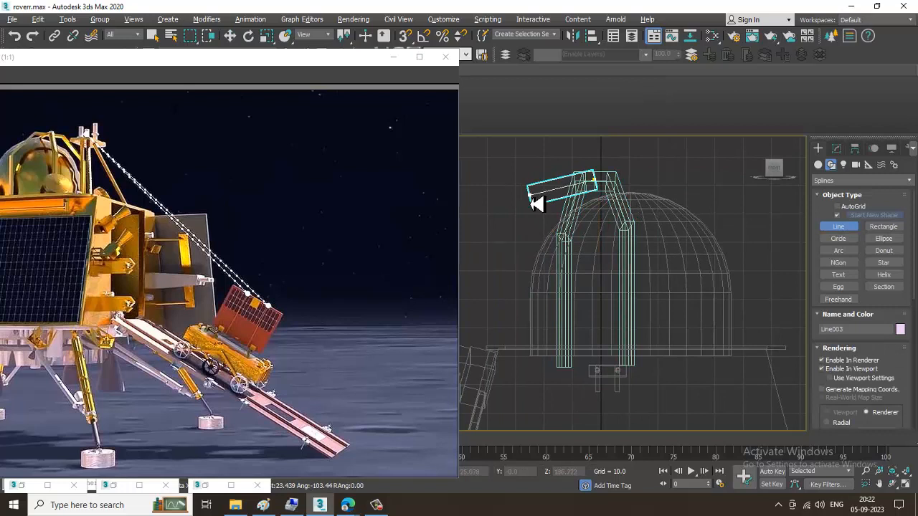
right_click(534, 205)
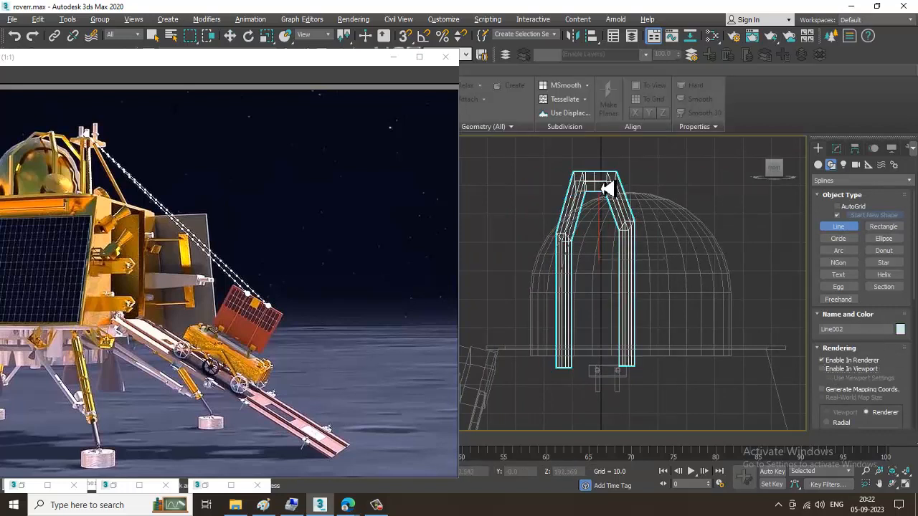
click(589, 181)
click(529, 199)
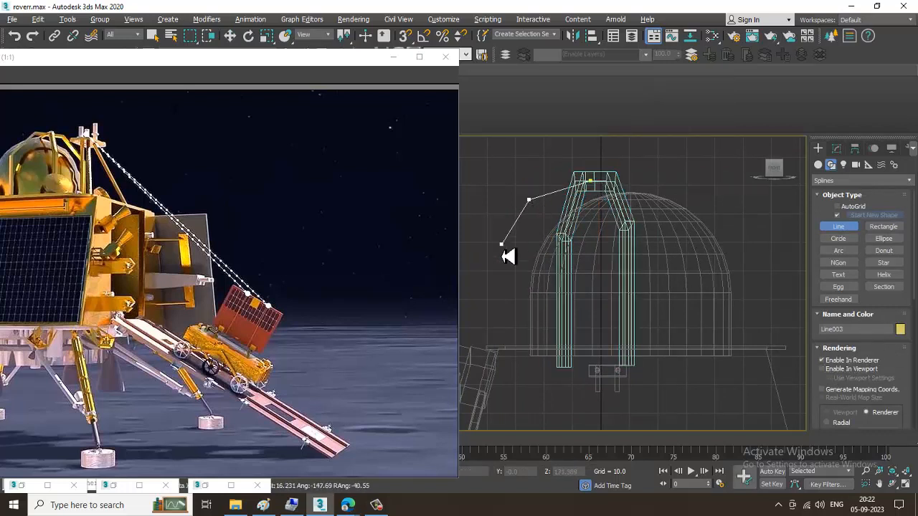
click(500, 256)
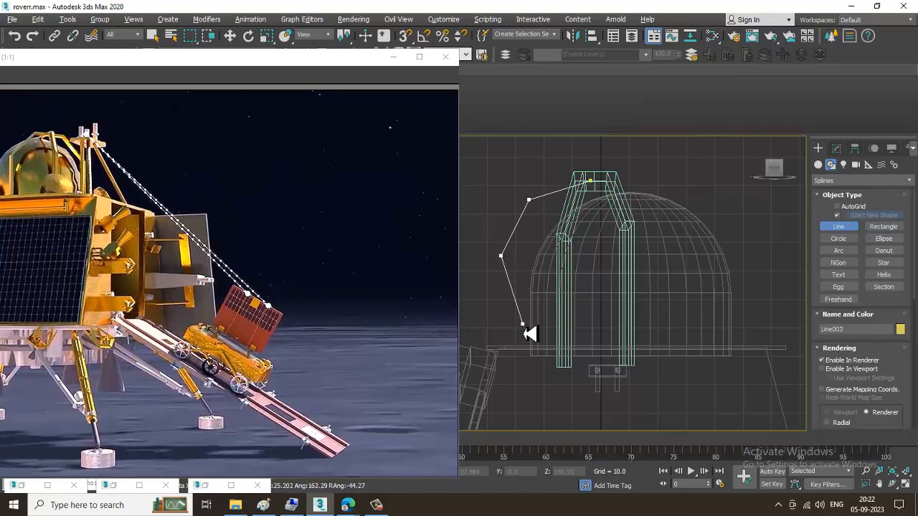
right_click(524, 347)
right_click(524, 348)
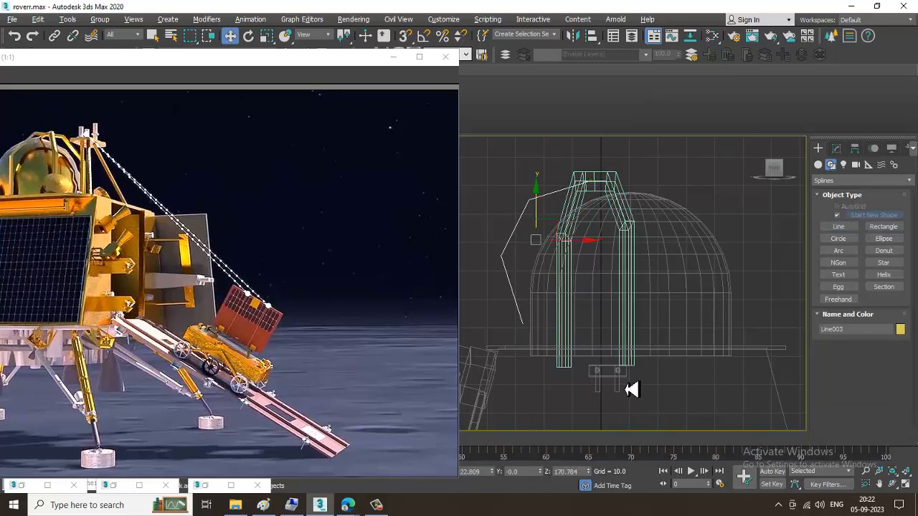
Step: Move the new line in front of the dome in the perspective view, rotate it about the Z axis and shift it along Y
key(alt+w)
middle_click(661, 378)
key(alt+w)
alt+middle_drag(625, 329, 520, 260)
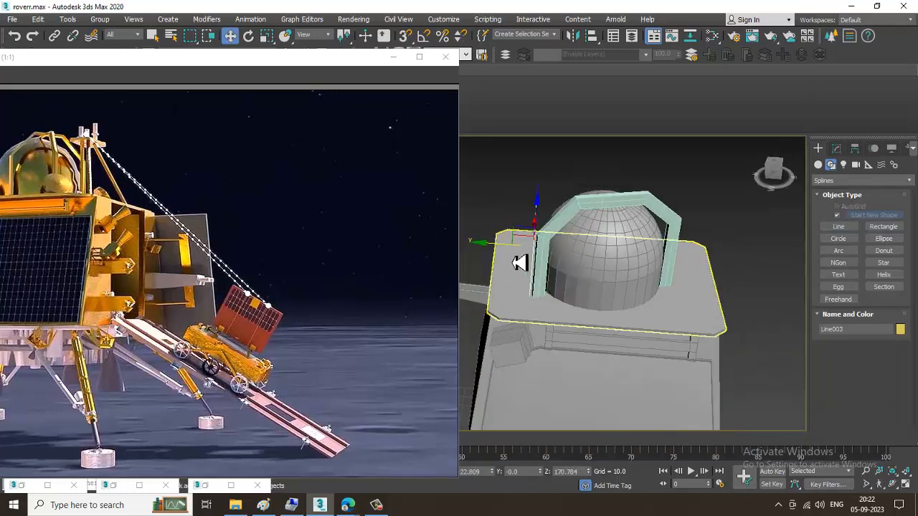
click(578, 260)
key(e)
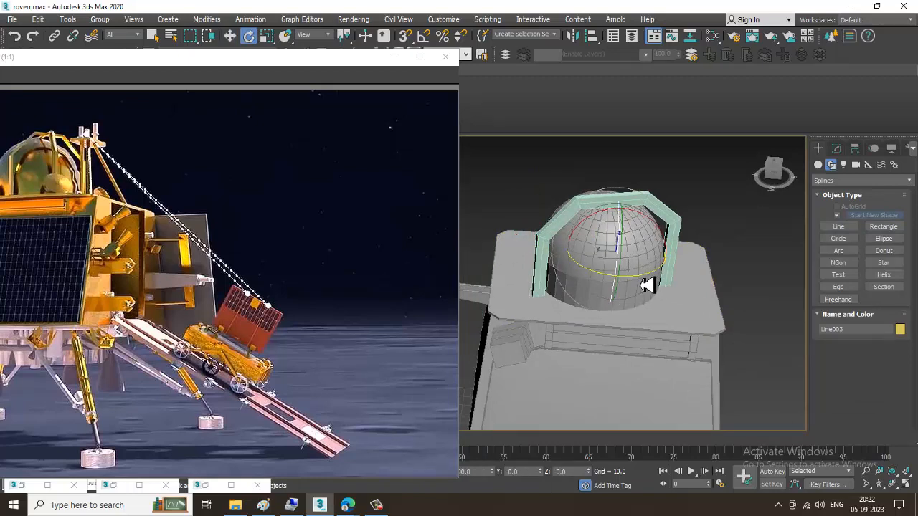
drag(642, 279, 662, 272)
key(w)
drag(568, 251, 581, 251)
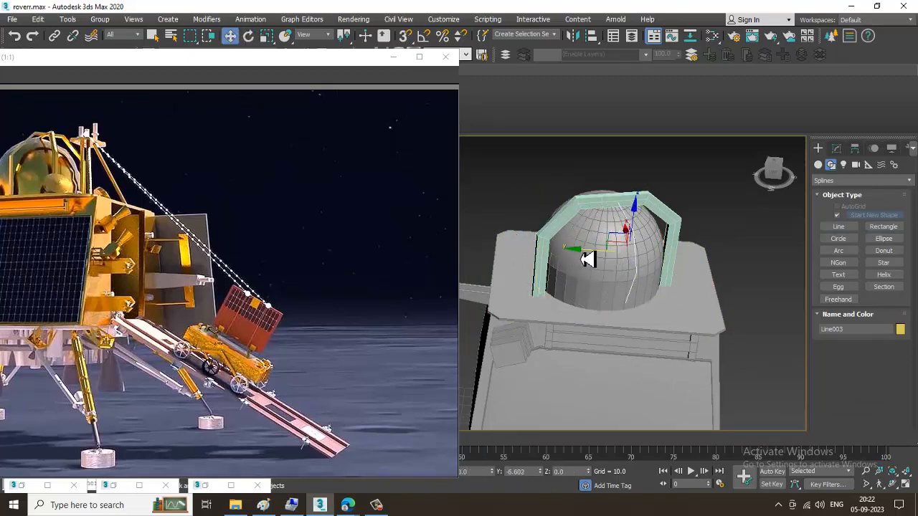
alt+middle_drag(587, 260, 690, 273)
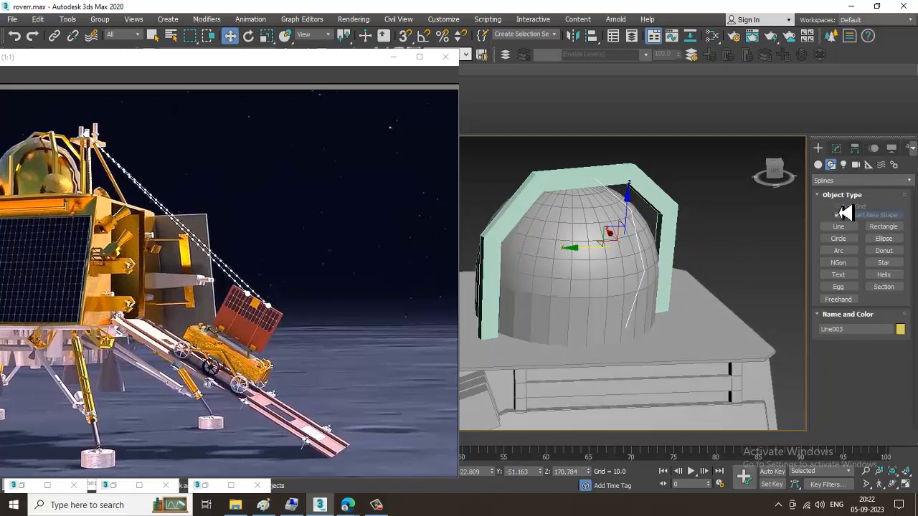
Step: Render the line in the viewport as a rectangular section with length 3.366 and width 3.042
click(836, 148)
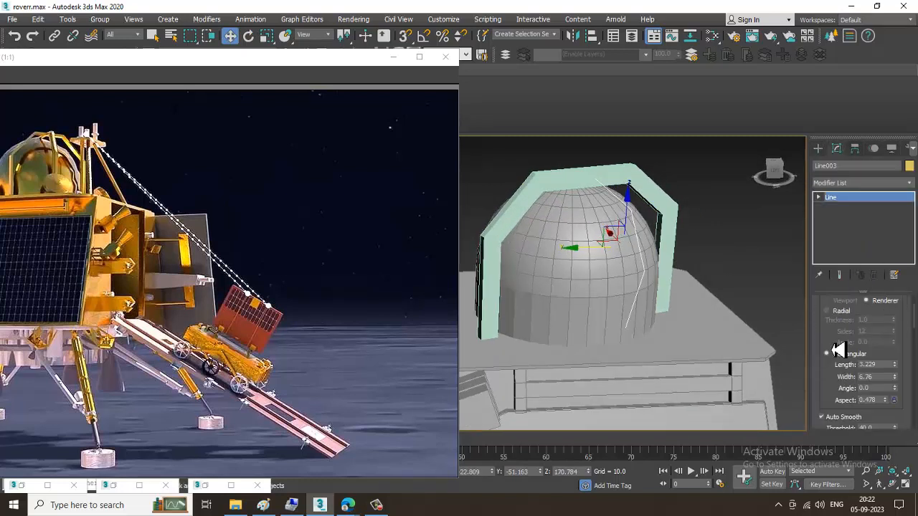
mouse_move(835, 350)
mouse_down()
mouse_move(838, 417)
mouse_move(843, 354)
mouse_up()
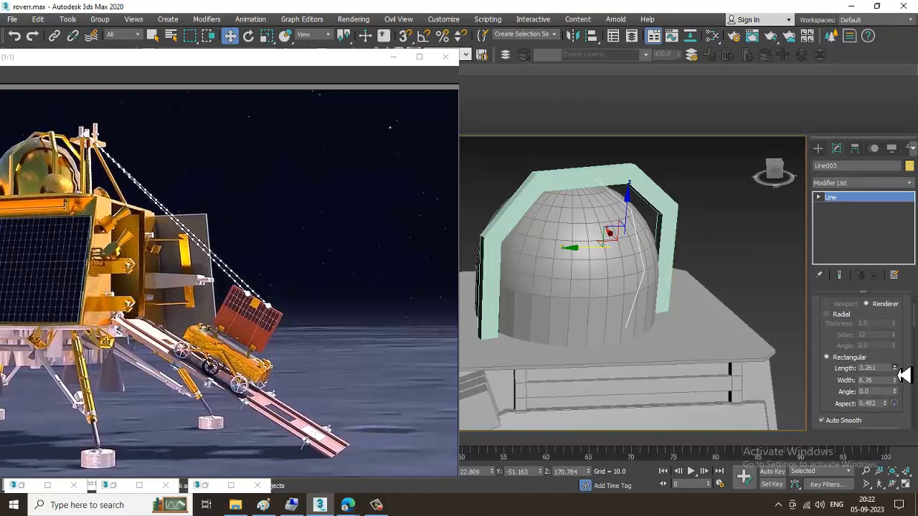
scroll(837, 321, up, 2)
click(829, 297)
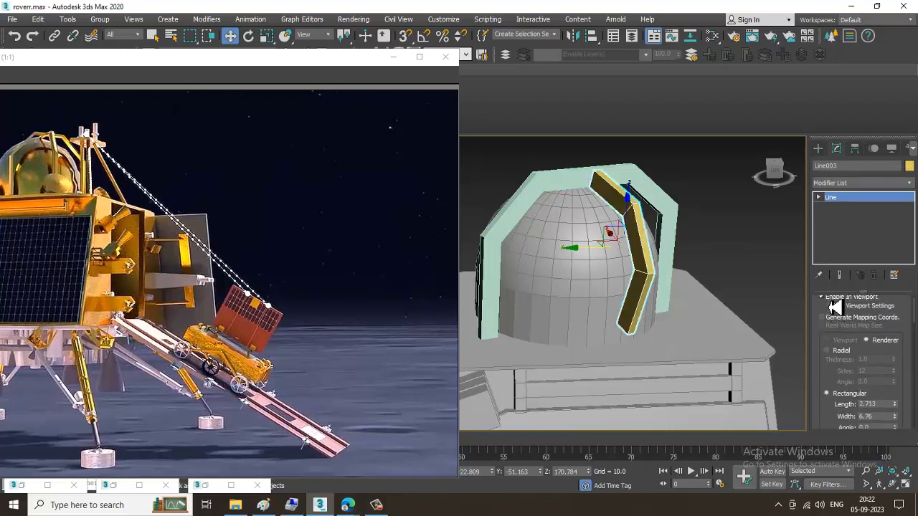
drag(870, 396, 904, 372)
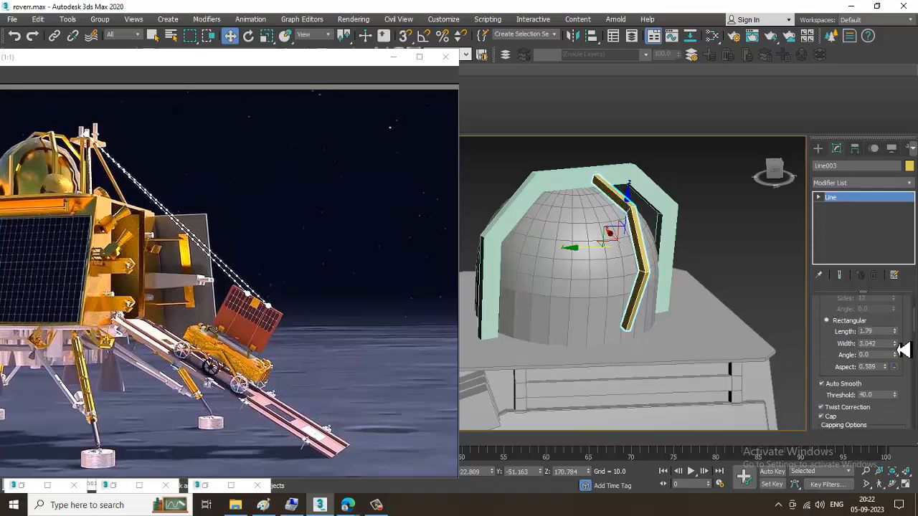
drag(895, 333, 891, 285)
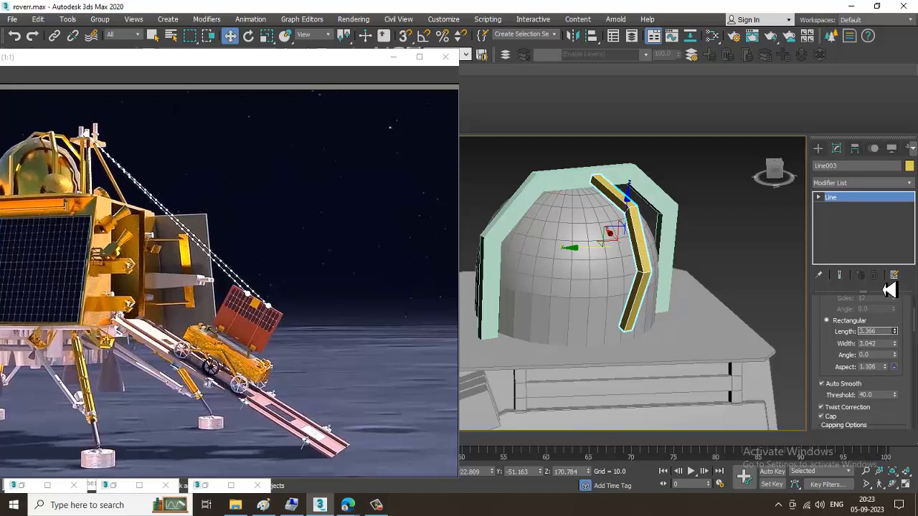
Step: Create a flat cylinder on the deck plate near the strut's foot using AutoGrid, about 6.1 in radius and 2.4 high
click(818, 151)
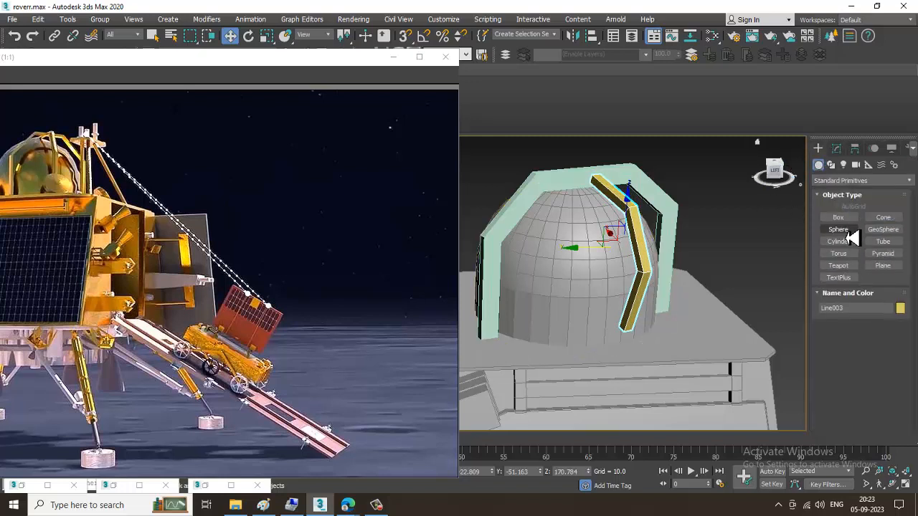
click(838, 241)
scroll(650, 357, up, 4)
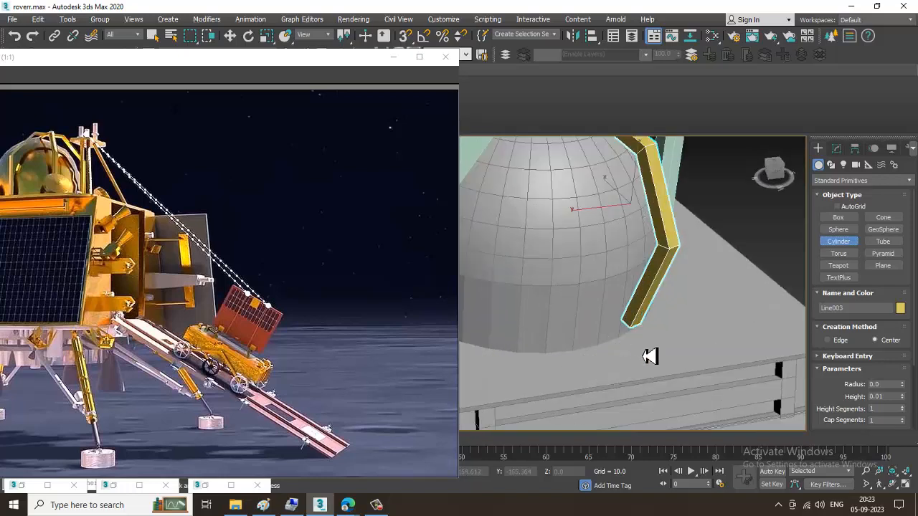
click(836, 206)
drag(707, 333, 727, 352)
click(737, 348)
key(w)
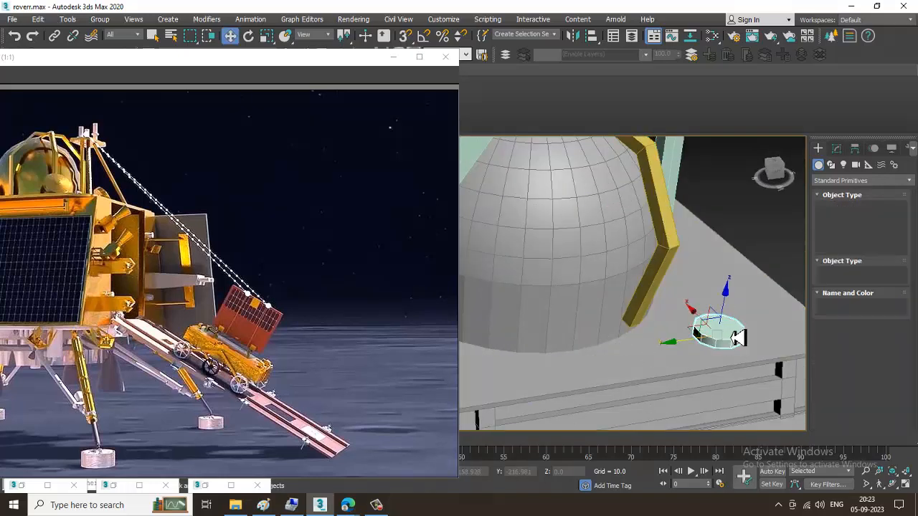
Step: Set the cylinder's sides to 20 and convert it to an Editable Poly
scroll(719, 328, up, 4)
click(838, 149)
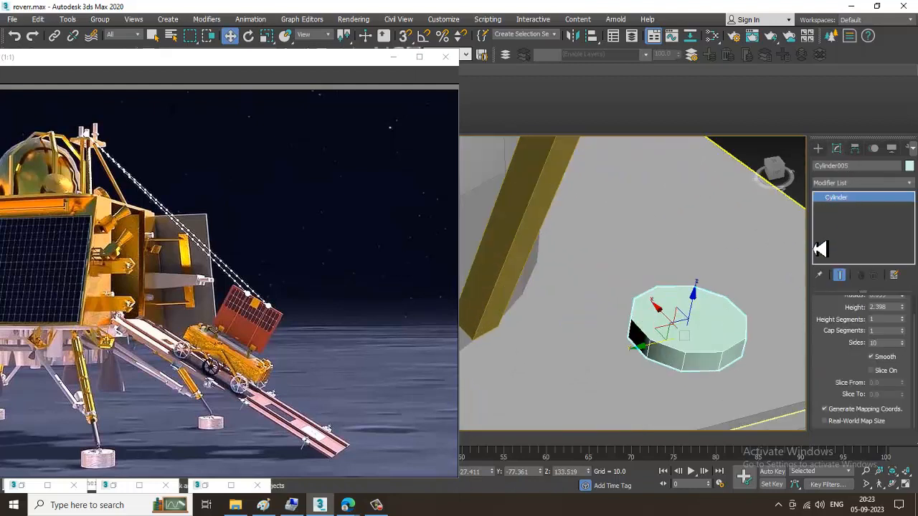
scroll(869, 351, up, 1)
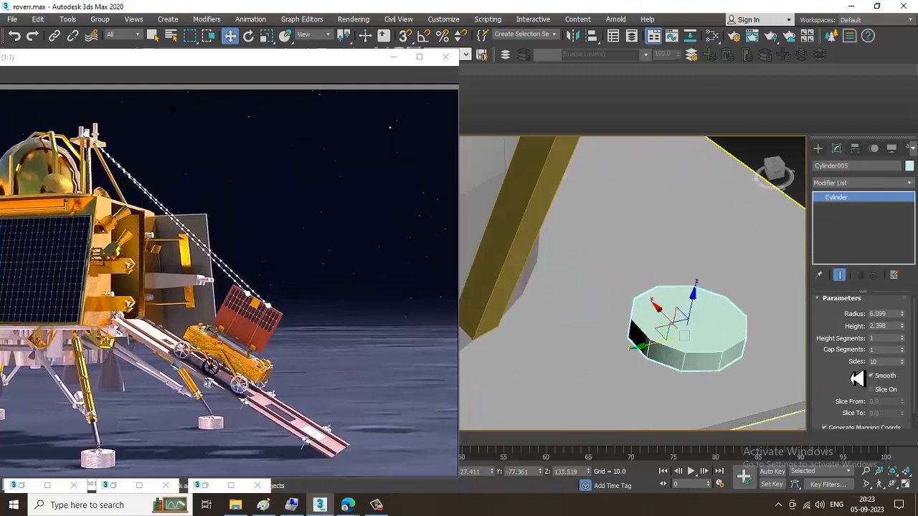
click(903, 361)
click(903, 362)
click(902, 361)
click(902, 361)
click(903, 361)
click(903, 361)
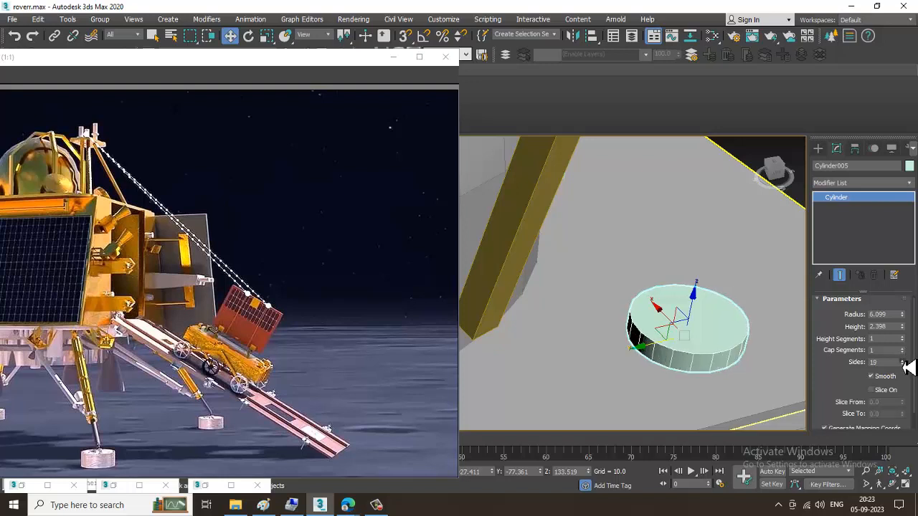
right_click(721, 321)
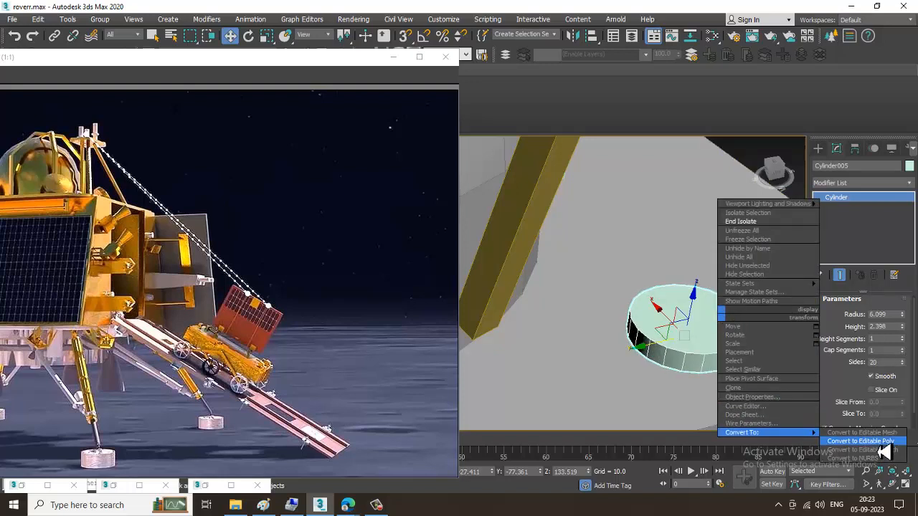
click(810, 441)
Step: Select only the upper and lower rim edges of the cylinder, leaving out its vertical side edges
key(2)
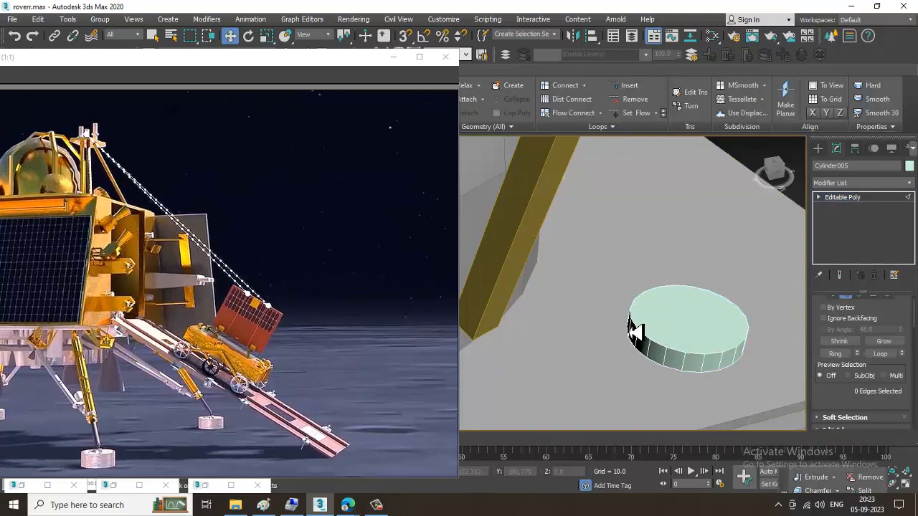
scroll(630, 330, down, 2)
alt+middle_drag(629, 330, 625, 276)
drag(621, 275, 774, 397)
key(alt+w)
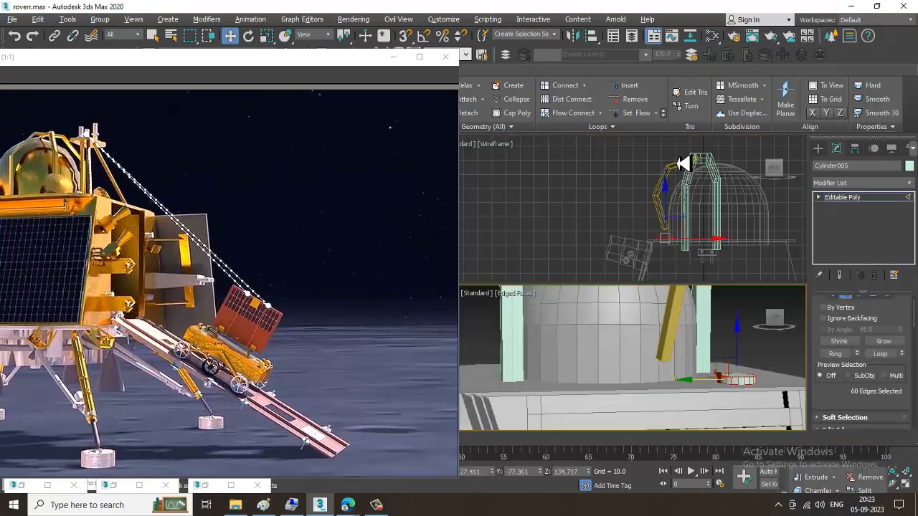
middle_drag(682, 162, 648, 164)
key(alt+w)
key(z)
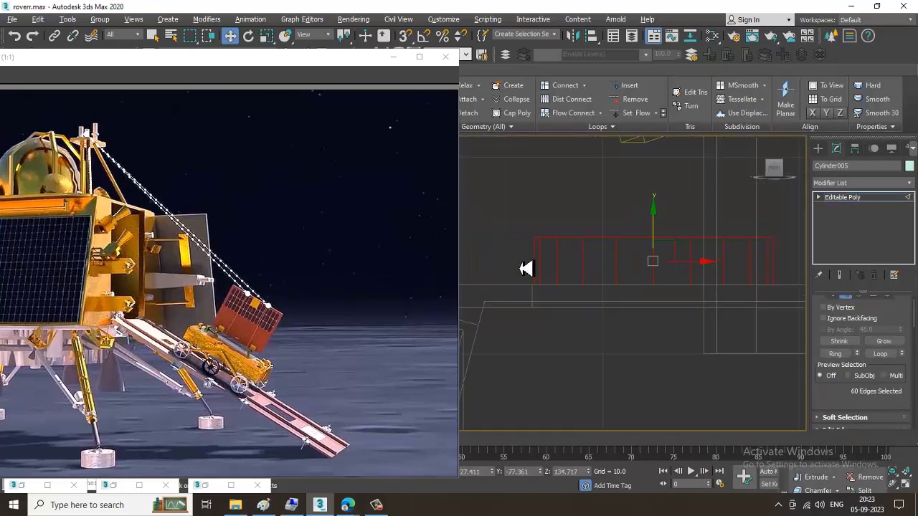
alt+drag(849, 266, 851, 266)
key(alt+w)
key(alt+w)
middle_drag(734, 383, 649, 373)
scroll(619, 341, up, 3)
scroll(850, 323, down, 3)
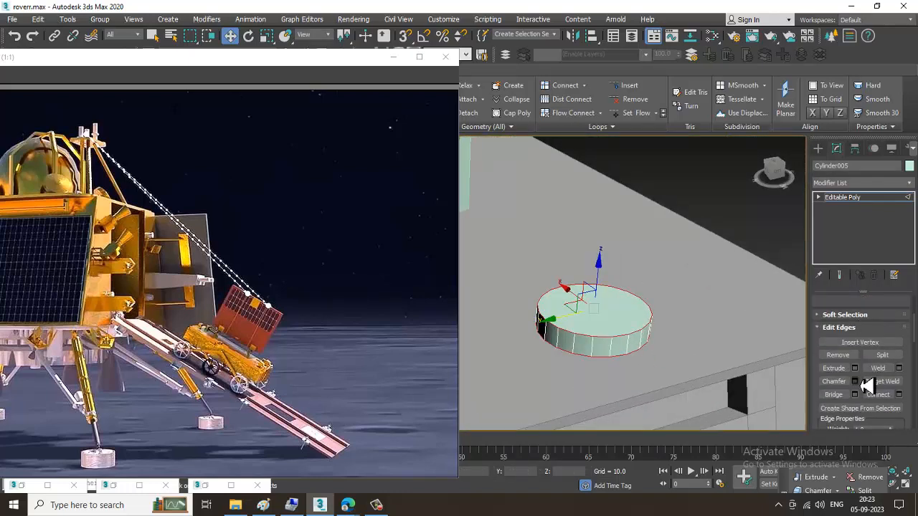
Step: Chamfer the cylinder's rim edges with 5 segments, slightly increasing the chamfer amount
click(854, 382)
click(854, 381)
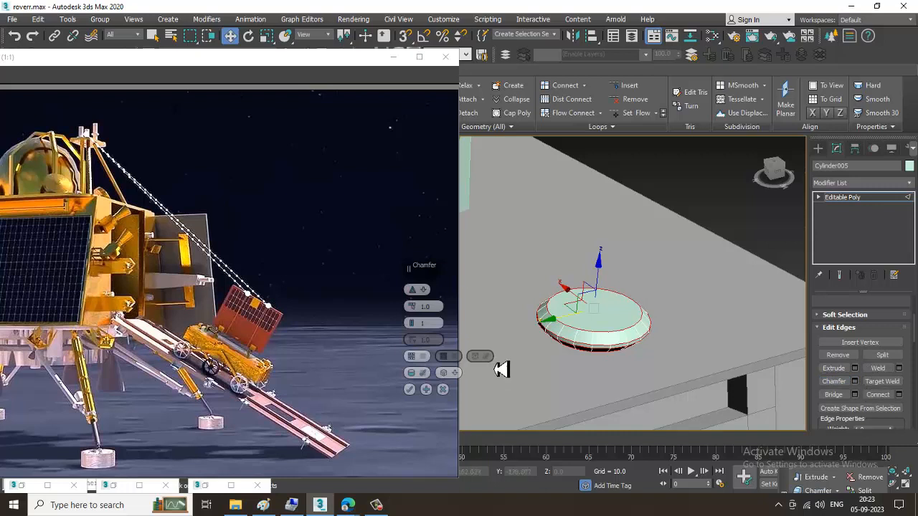
click(412, 321)
click(411, 321)
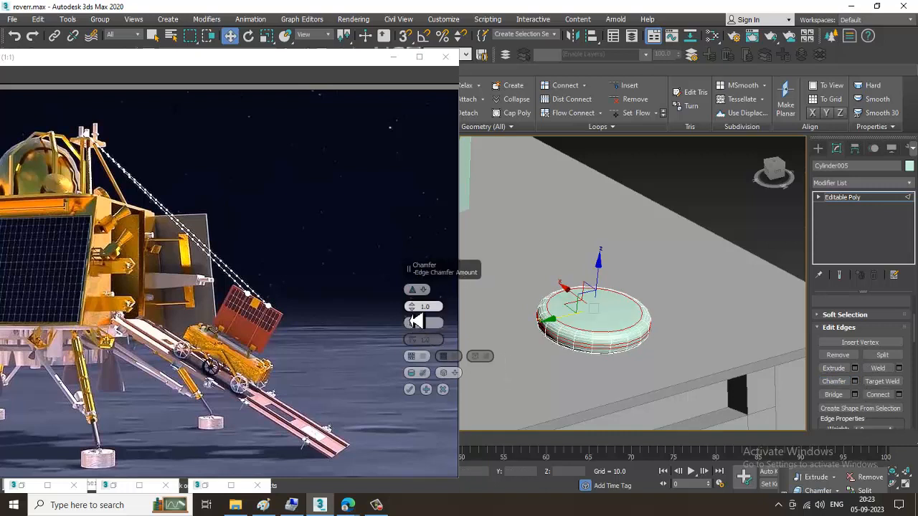
drag(413, 306, 413, 305)
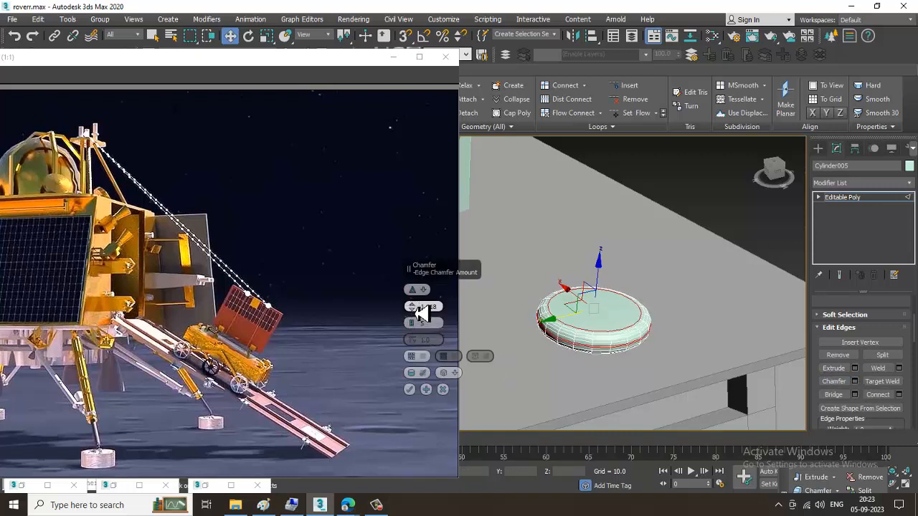
click(410, 390)
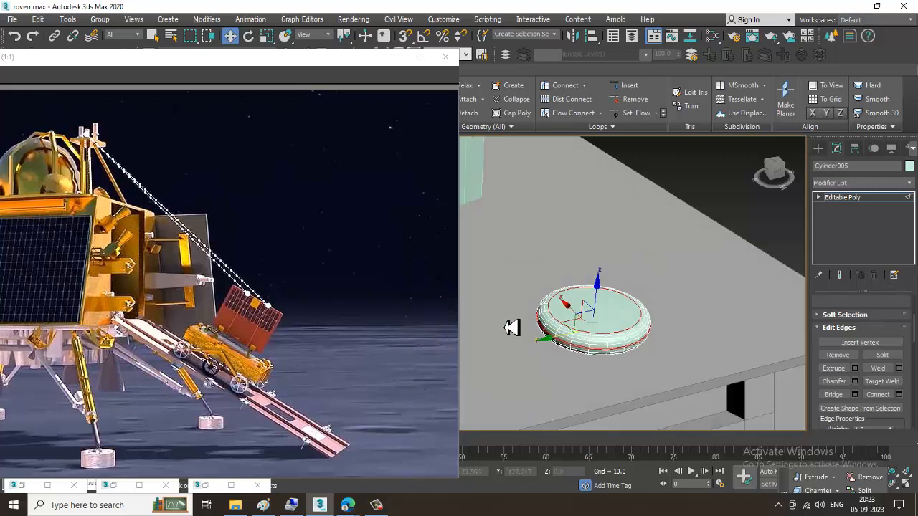
Step: Bevel the cylinder's top polygon with a height of about 0.309 and an outline of -1.0
key(4)
click(629, 323)
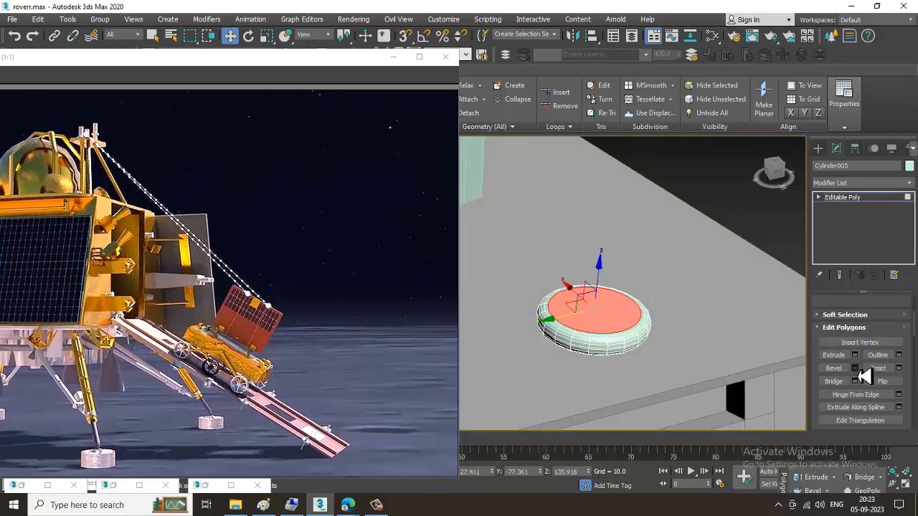
click(855, 368)
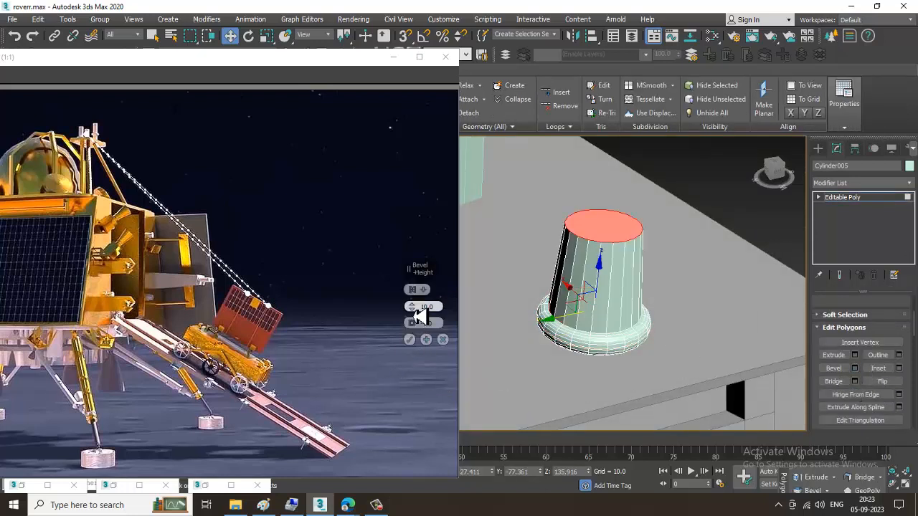
drag(421, 315, 440, 354)
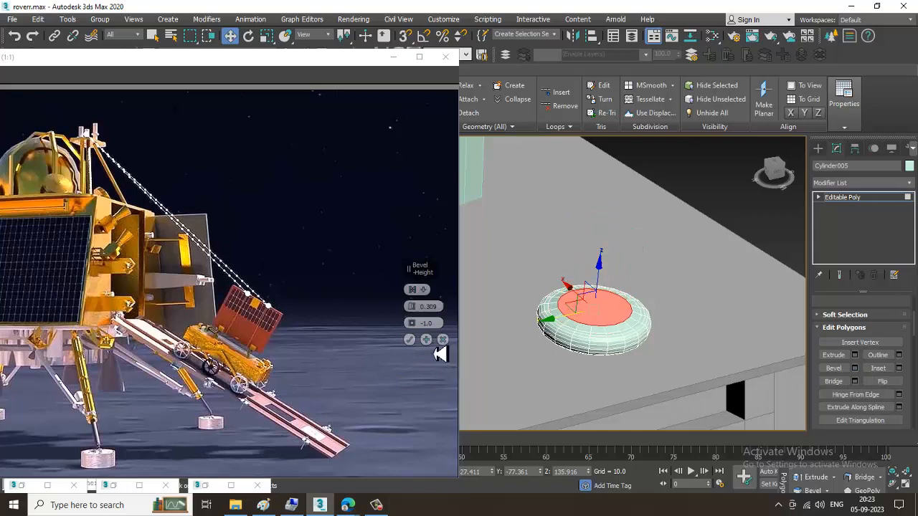
click(409, 340)
click(842, 197)
Step: Bevel the cylinder's underside polygon with the same 0.309 height and -1.0 outline
scroll(611, 348, up, 5)
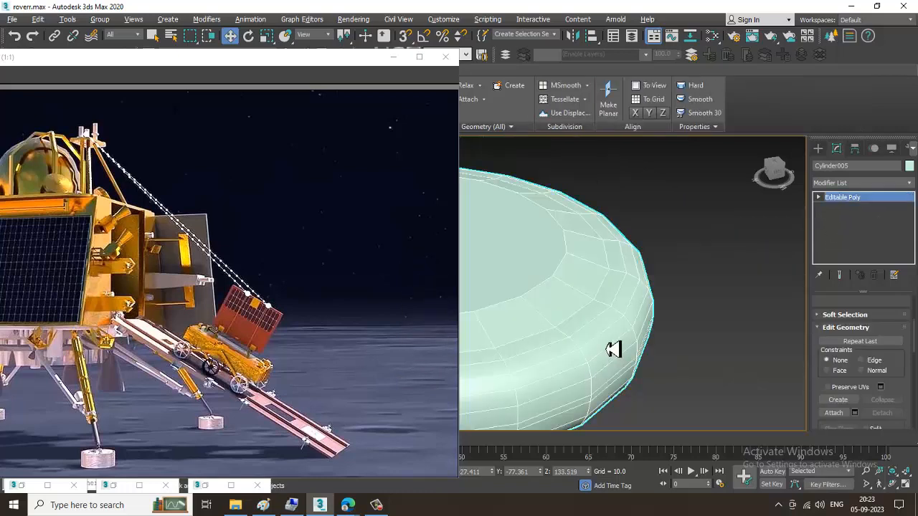
scroll(571, 344, down, 2)
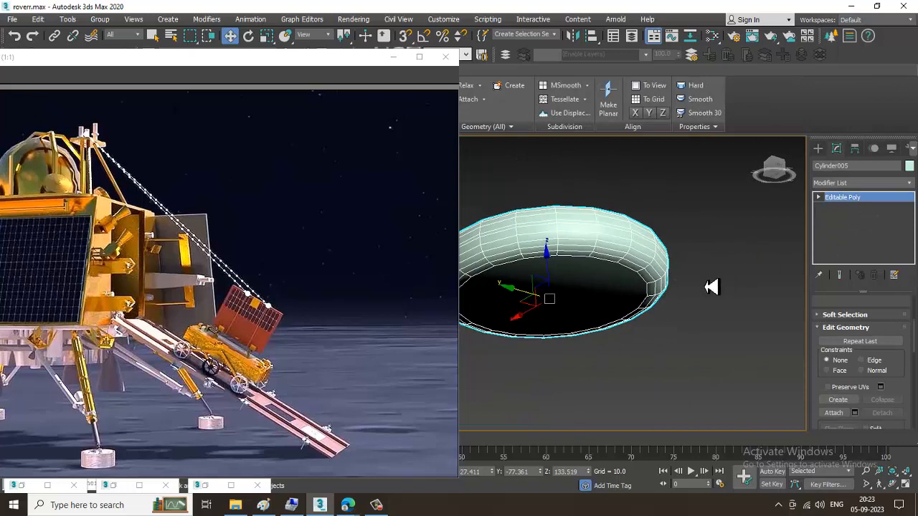
key(4)
click(588, 298)
click(854, 368)
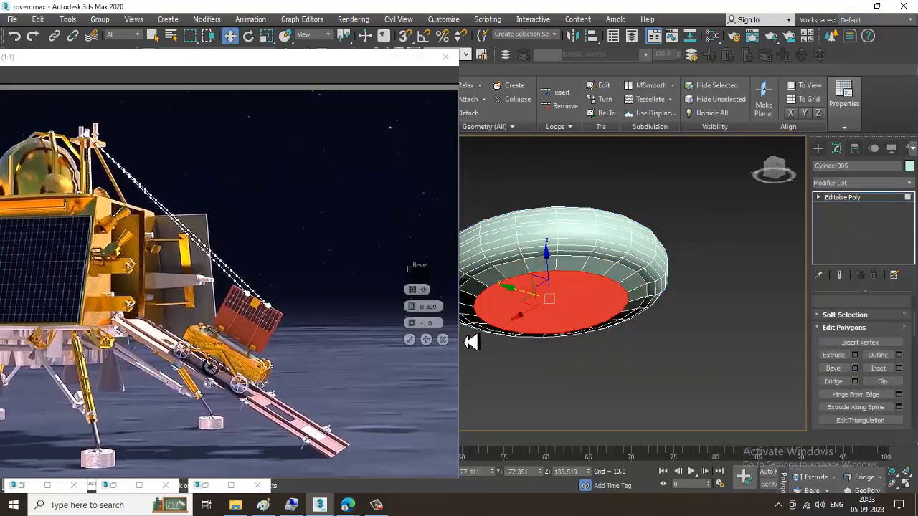
click(409, 340)
Step: End the cylinder's isolation and select all the lander's objects to frame the whole model
alt+middle_drag(674, 278, 666, 316)
right_click(641, 202)
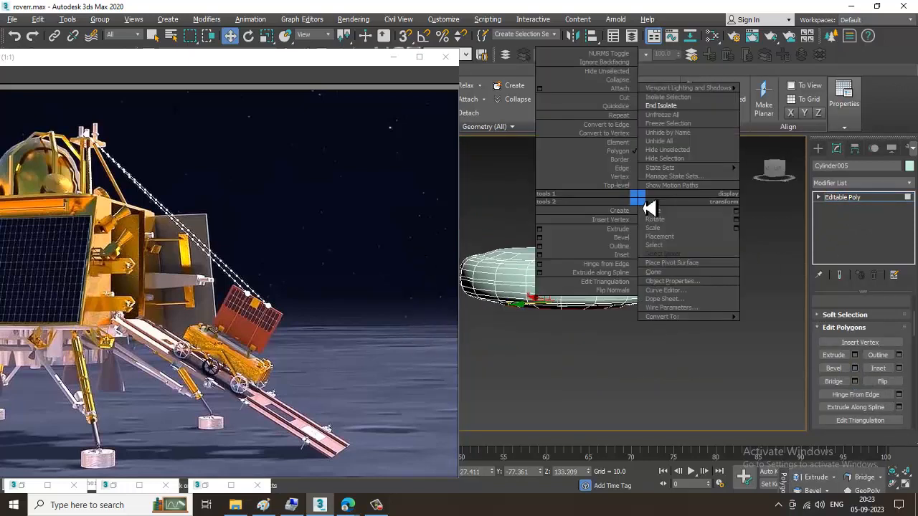
click(688, 115)
click(881, 200)
alt+middle_drag(708, 265, 702, 321)
drag(522, 204, 754, 405)
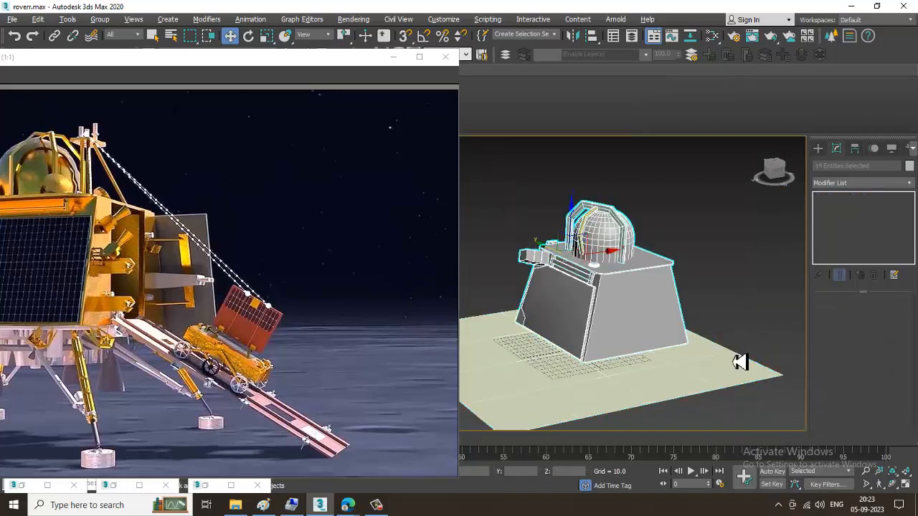
scroll(740, 362, up, 5)
key(z)
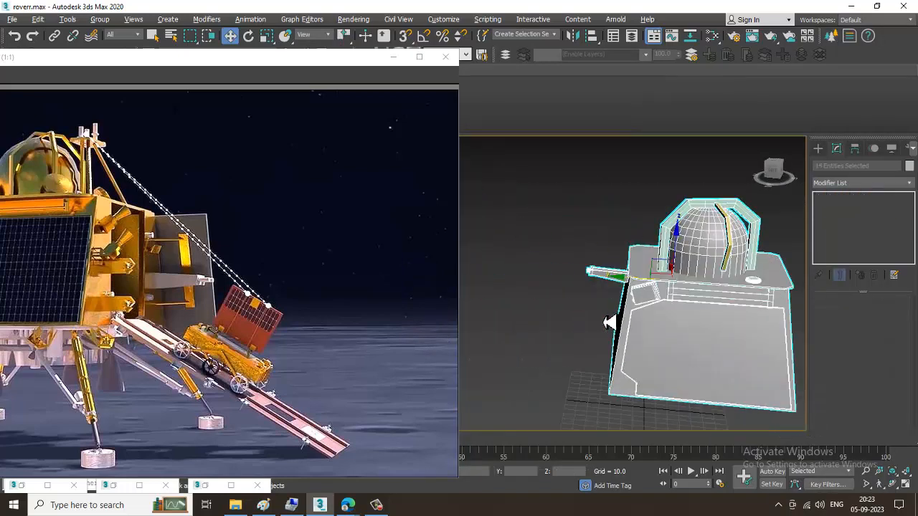
scroll(638, 324, up, 4)
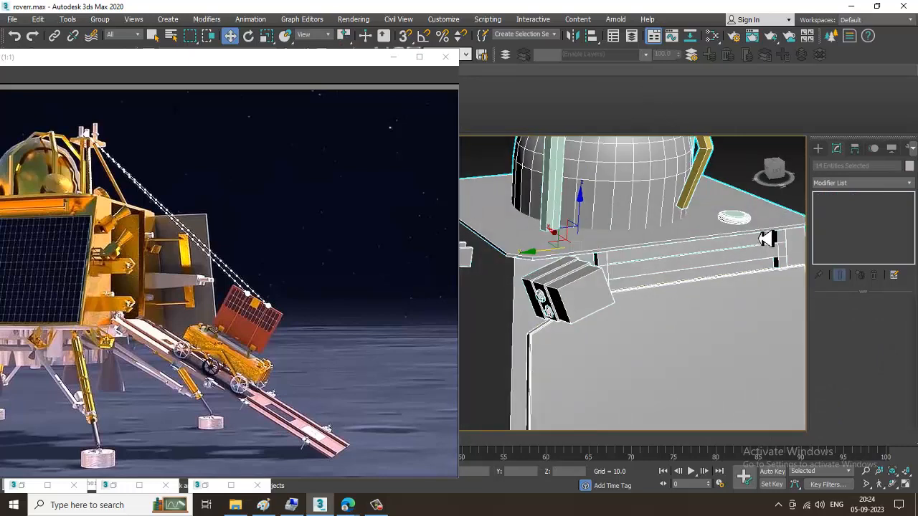
Step: Select the rounded disc on the deck plate and rotate it so its flat face tilts steeply outward
click(735, 221)
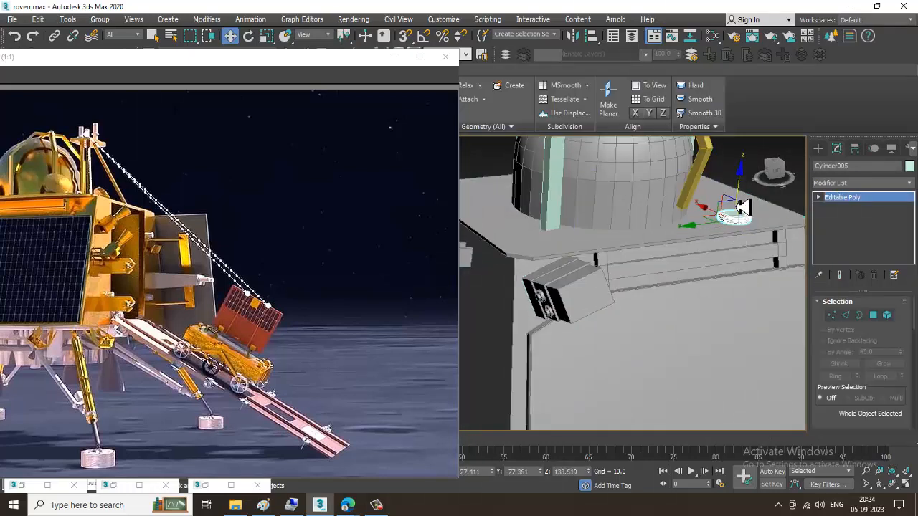
scroll(717, 218, up, 3)
key(e)
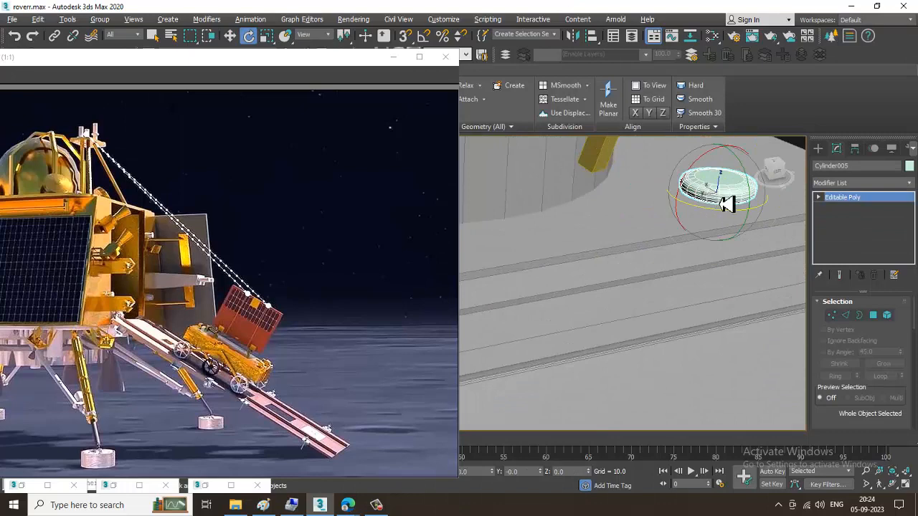
alt+middle_drag(720, 204, 697, 274)
key(r)
drag(698, 271, 667, 235)
key(w)
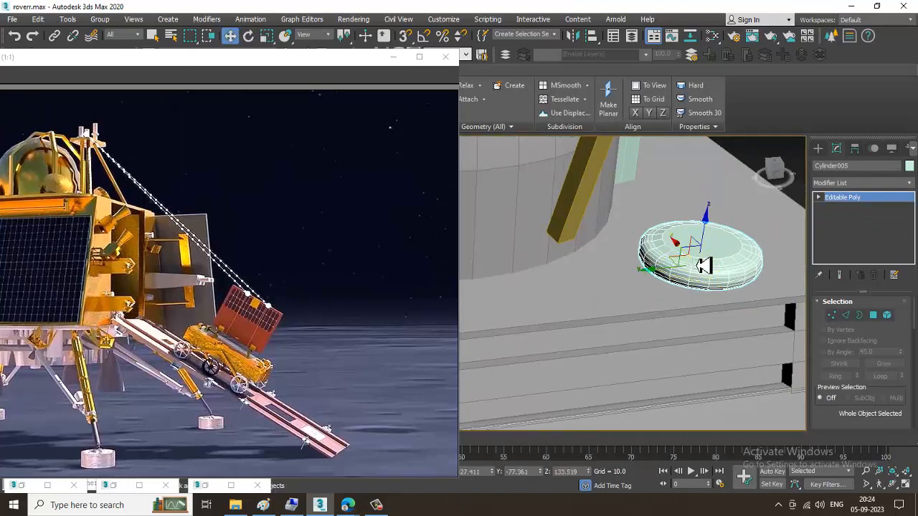
key(e)
drag(730, 256, 747, 301)
key(w)
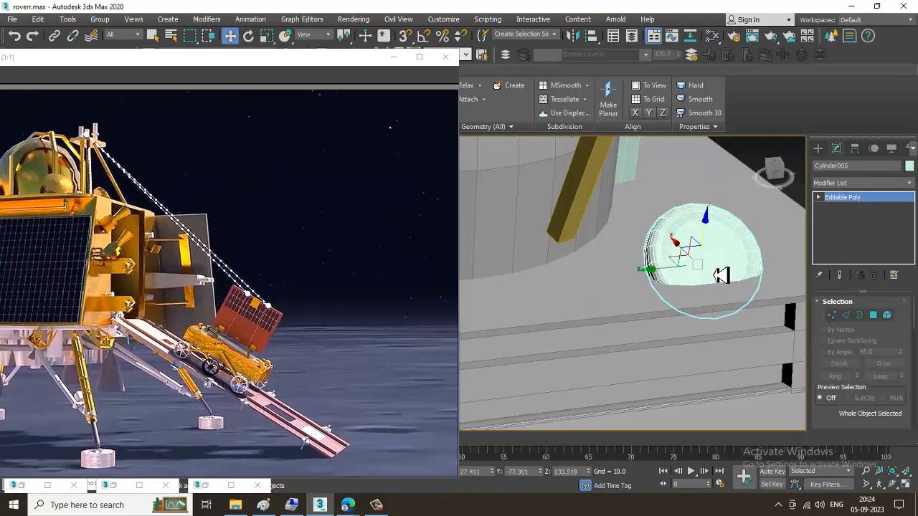
Step: Move the tilted disc across the deck plate to the foot of the yellow strut
alt+middle_drag(727, 272, 693, 246)
drag(692, 246, 508, 253)
alt+middle_drag(511, 252, 608, 240)
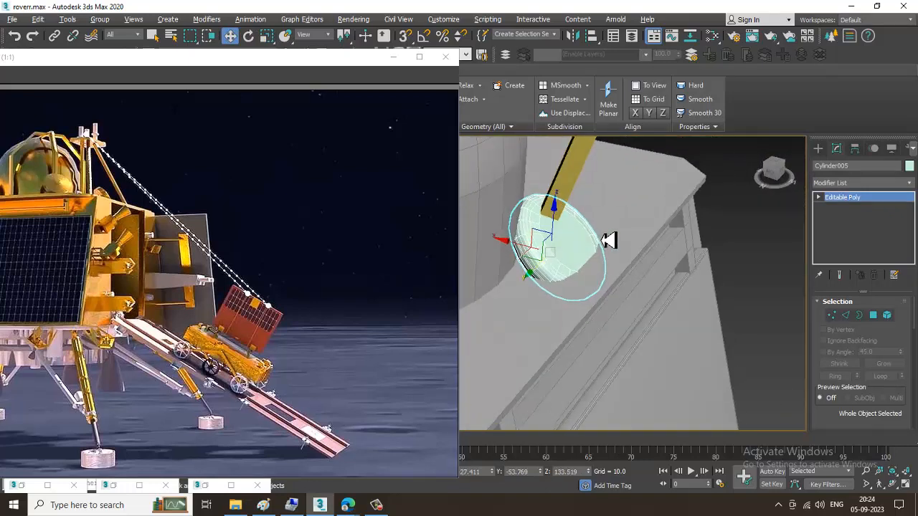
drag(522, 253, 568, 226)
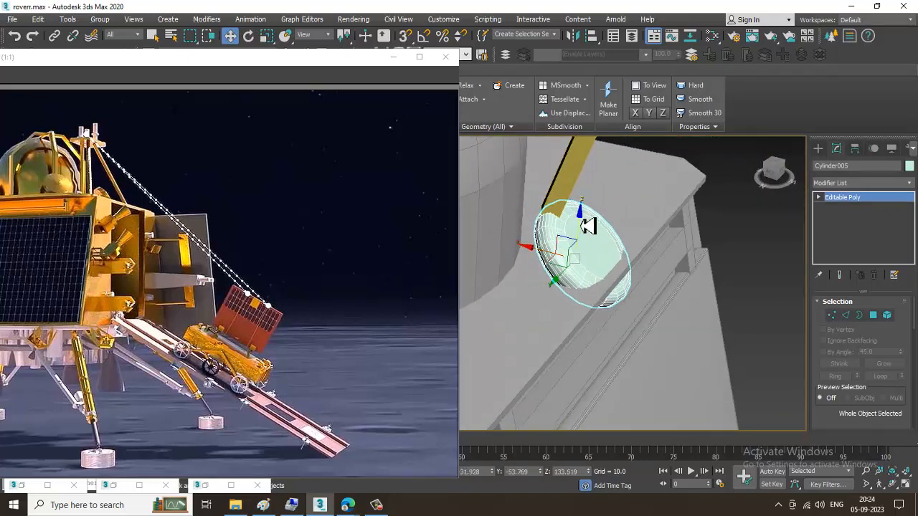
Step: Scale the disc up uniformly to about 137% and fit it against the yellow strut's foot
alt+middle_drag(582, 201, 604, 248)
key(r)
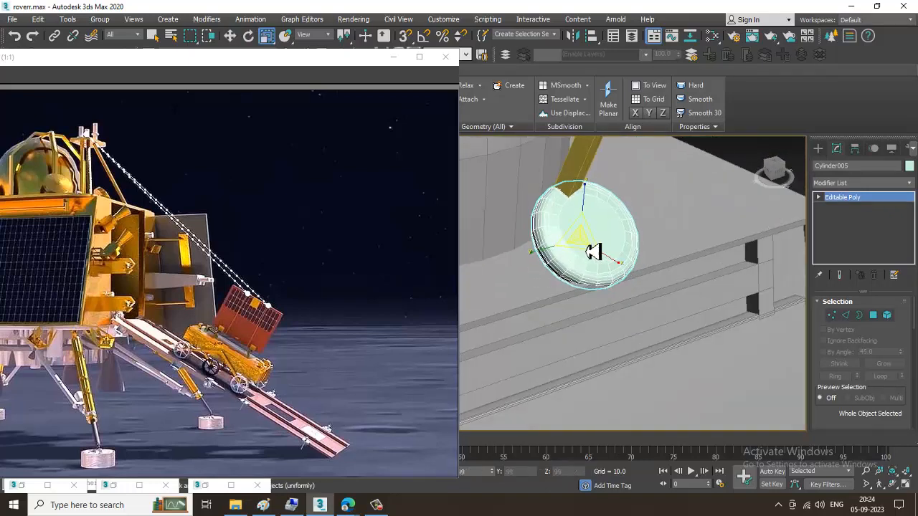
drag(593, 251, 600, 257)
alt+middle_drag(604, 256, 641, 261)
scroll(597, 249, down, 5)
alt+middle_drag(574, 225, 601, 225)
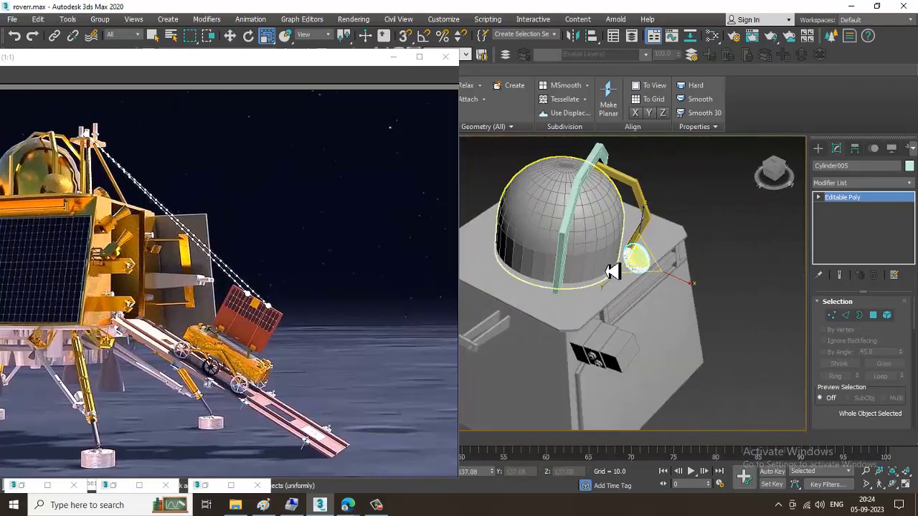
alt+middle_drag(612, 271, 700, 334)
scroll(627, 276, up, 4)
key(w)
Step: Create a tall cylinder post with AutoGrid on the deck plate near its front corner, about 2.34 in radius
click(818, 148)
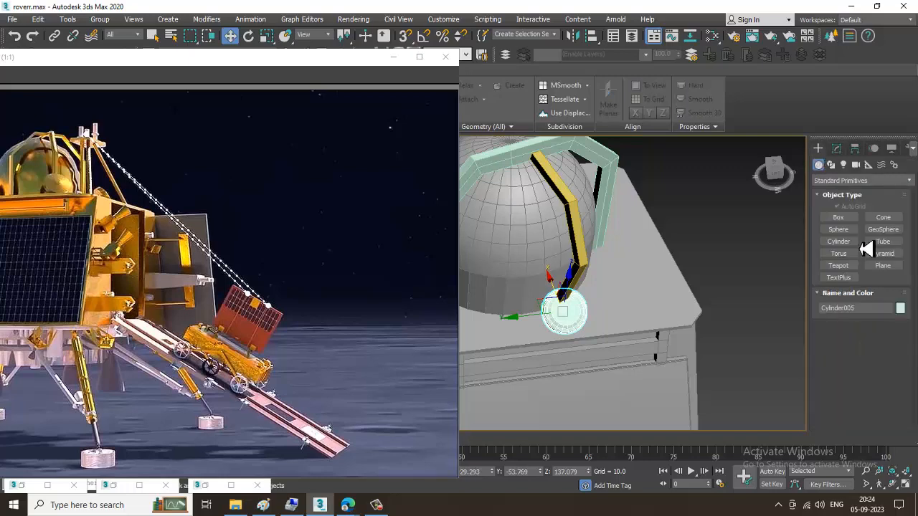
click(838, 241)
alt+middle_drag(631, 316, 598, 339)
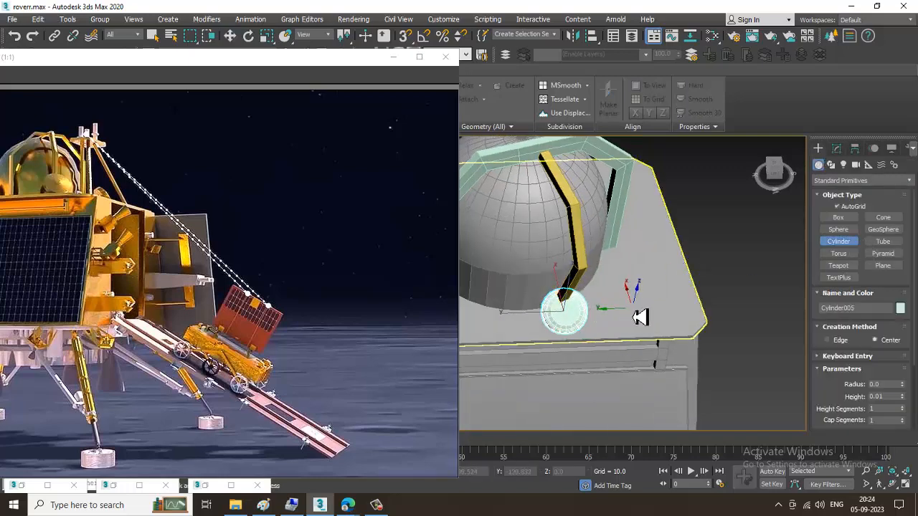
scroll(636, 307, down, 3)
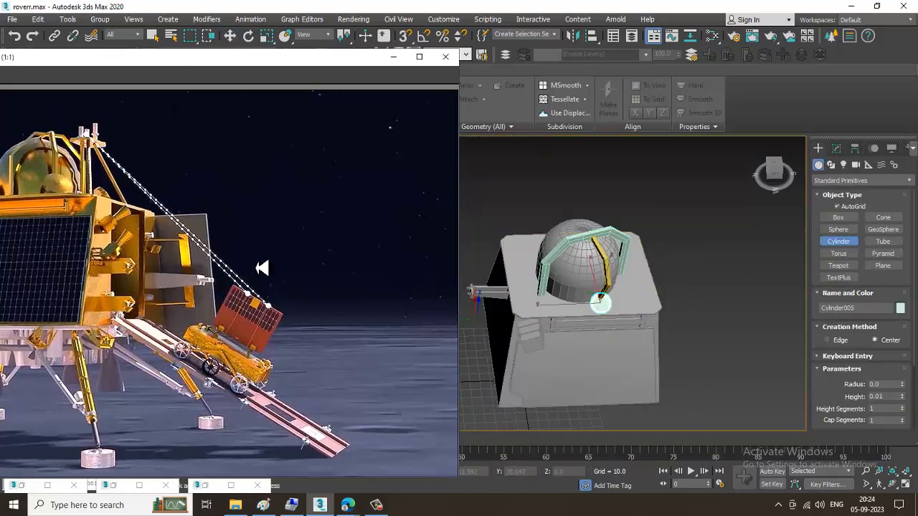
drag(149, 92, 226, 85)
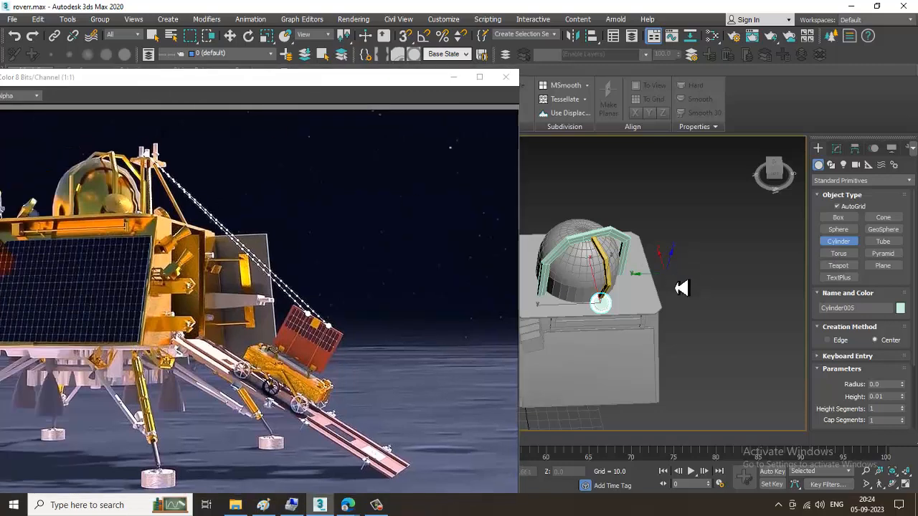
scroll(677, 291, up, 4)
scroll(667, 302, up, 5)
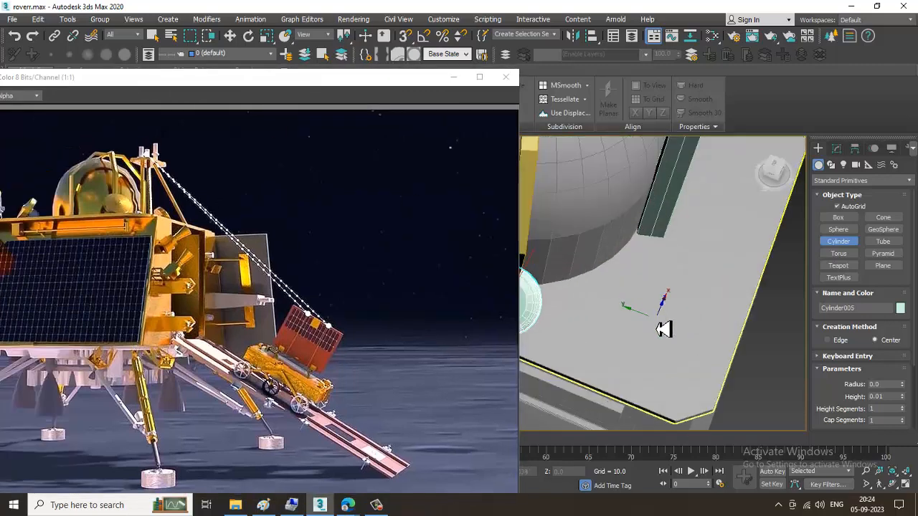
drag(637, 336, 654, 351)
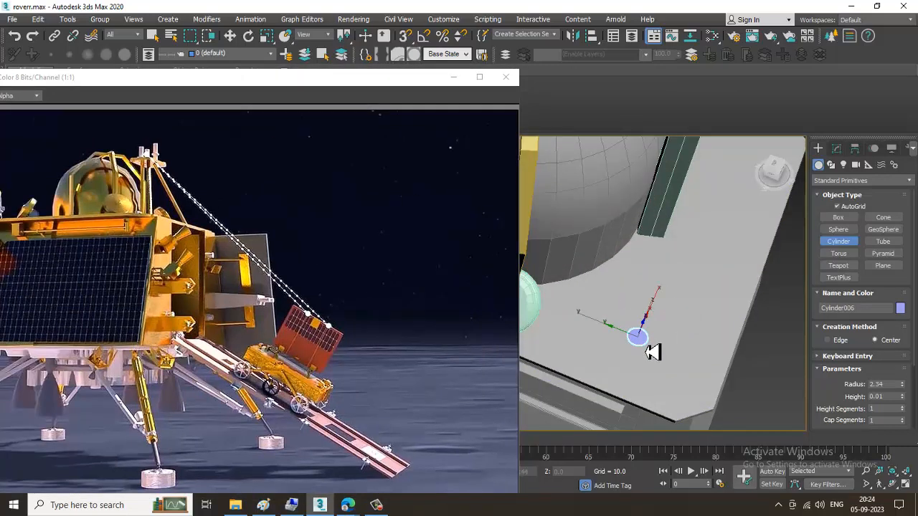
click(665, 117)
Step: Move the post to Y -93.72 and make one independent copy about 12.6 units along X
scroll(681, 165, down, 3)
alt+middle_drag(705, 221, 661, 304)
key(w)
scroll(639, 337, up, 2)
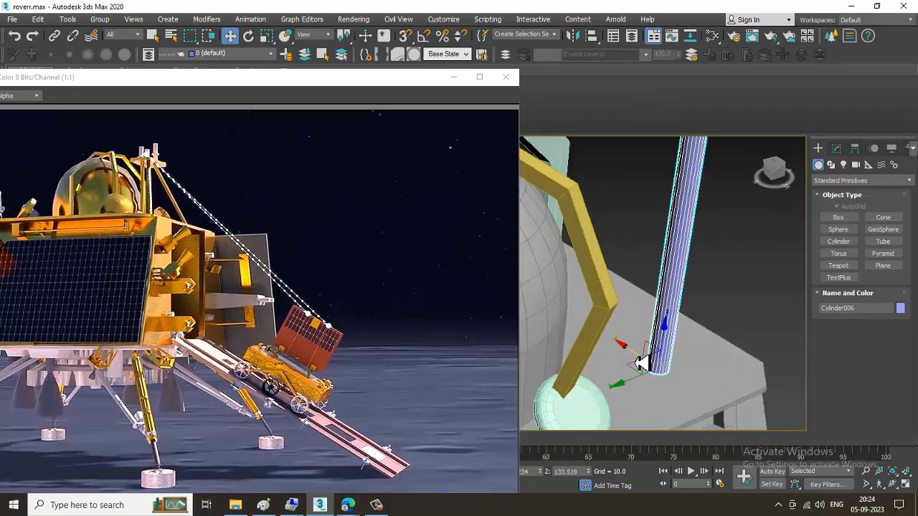
alt+middle_drag(640, 363, 650, 320)
scroll(751, 291, down, 5)
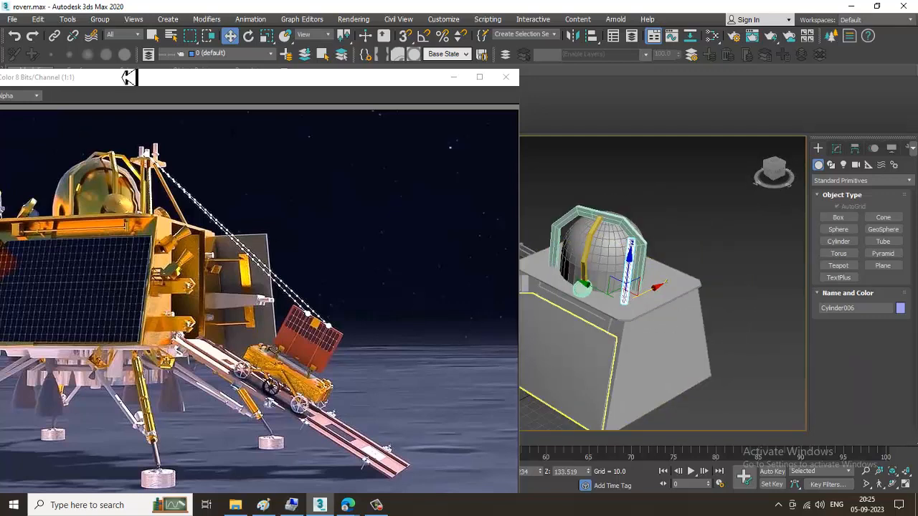
drag(129, 85, 52, 101)
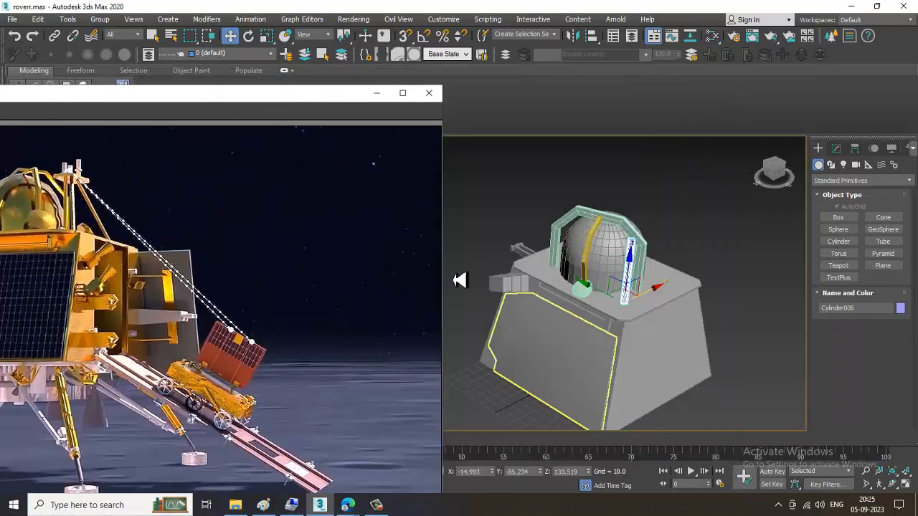
alt+middle_drag(459, 280, 593, 316)
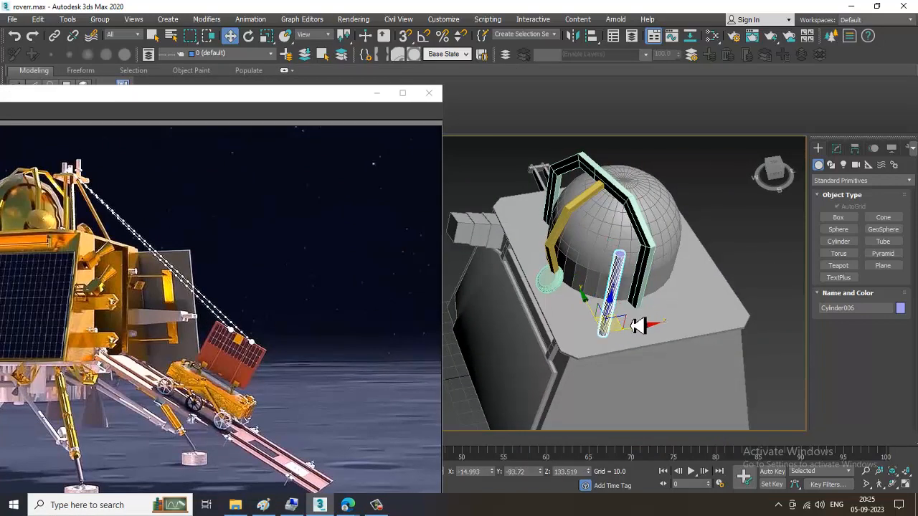
shift+drag(672, 331, 672, 331)
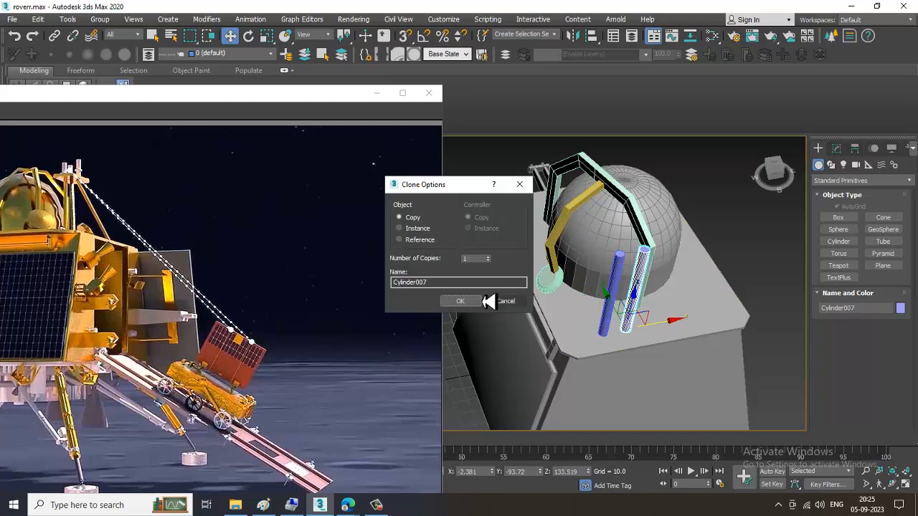
click(463, 301)
Step: Create a flat box in the Top view around both posts, about 11.3 long and 22.9 wide, and frame it in Perspective
mouse_move(468, 304)
alt+middle_down()
mouse_move(688, 270)
mouse_move(612, 260)
mouse_move(590, 275)
mouse_move(618, 294)
alt+middle_up()
click(842, 218)
alt+middle_drag(686, 263, 552, 221)
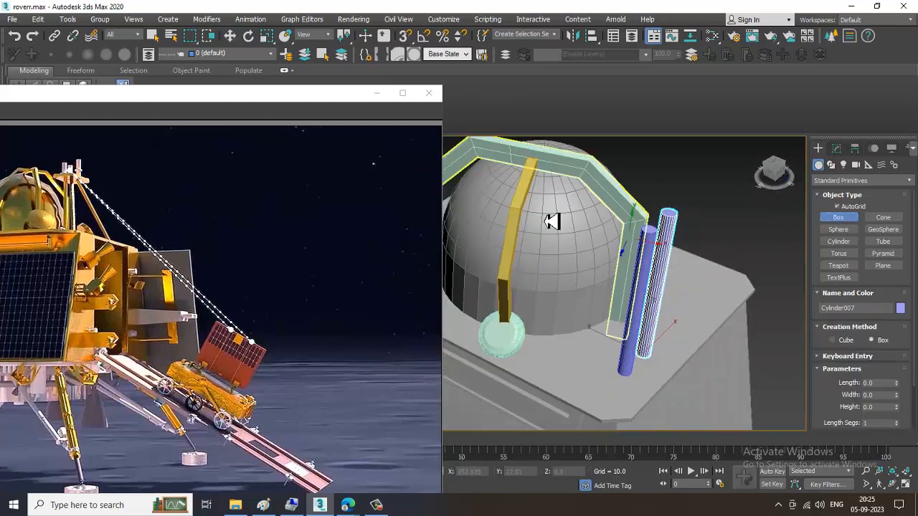
key(alt+w)
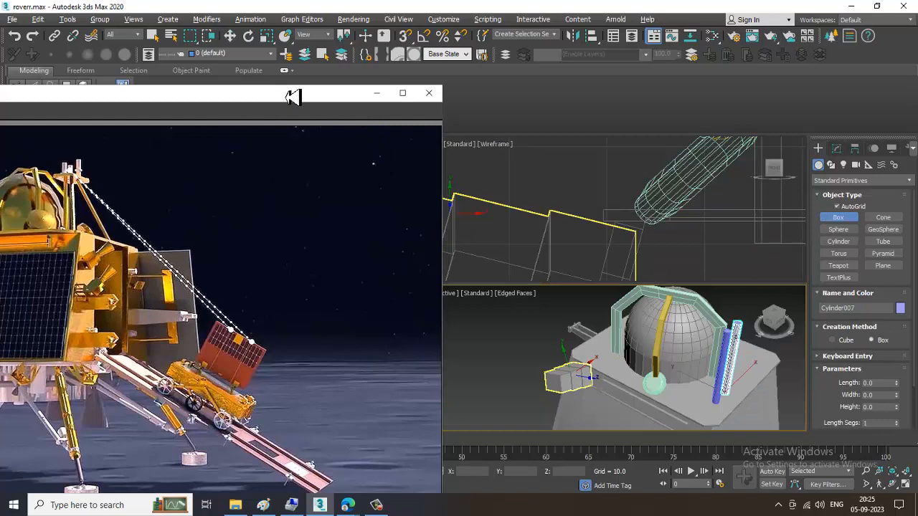
drag(292, 97, 301, 114)
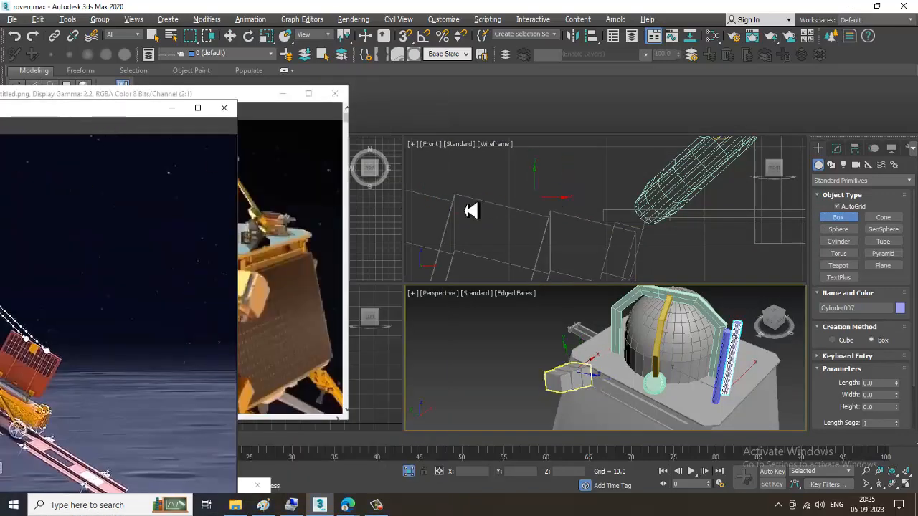
key(alt+w)
scroll(523, 230, down, 5)
scroll(524, 231, down, 4)
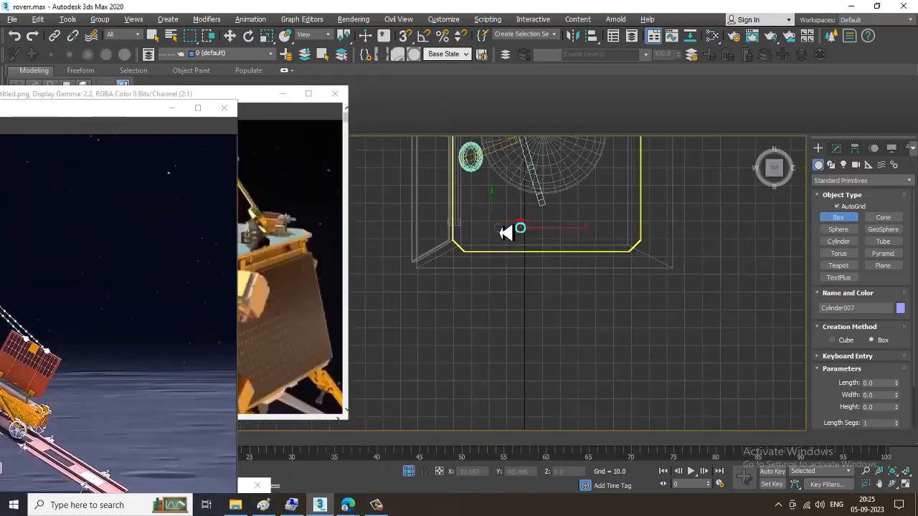
drag(506, 248, 588, 288)
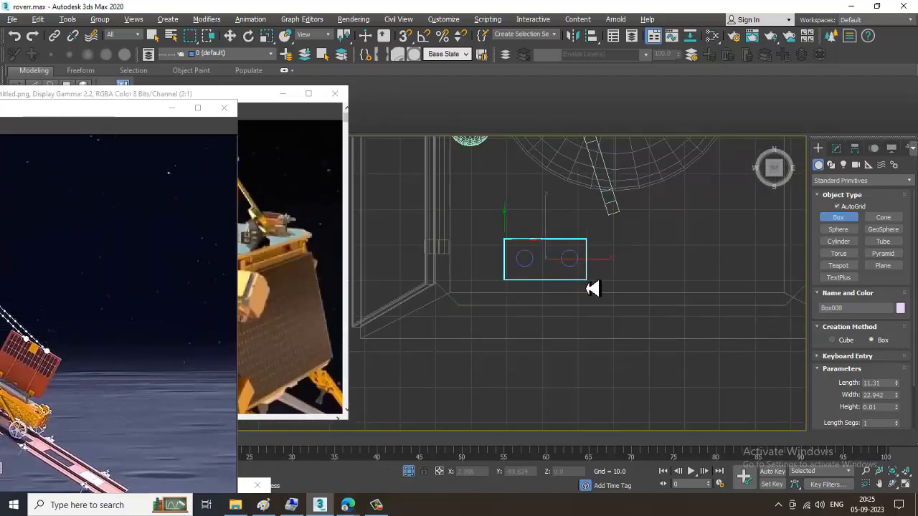
click(589, 285)
key(w)
key(alt+w)
click(650, 353)
key(z)
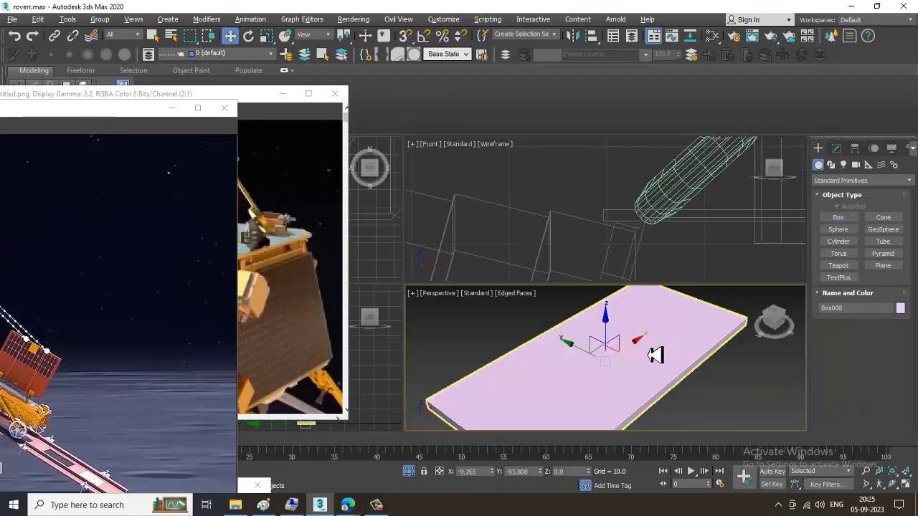
Step: Raise the flat plate to Z 178.33 so it sits around both posts near their upper ends
key(alt+w)
scroll(620, 347, down, 15)
scroll(619, 340, up, 10)
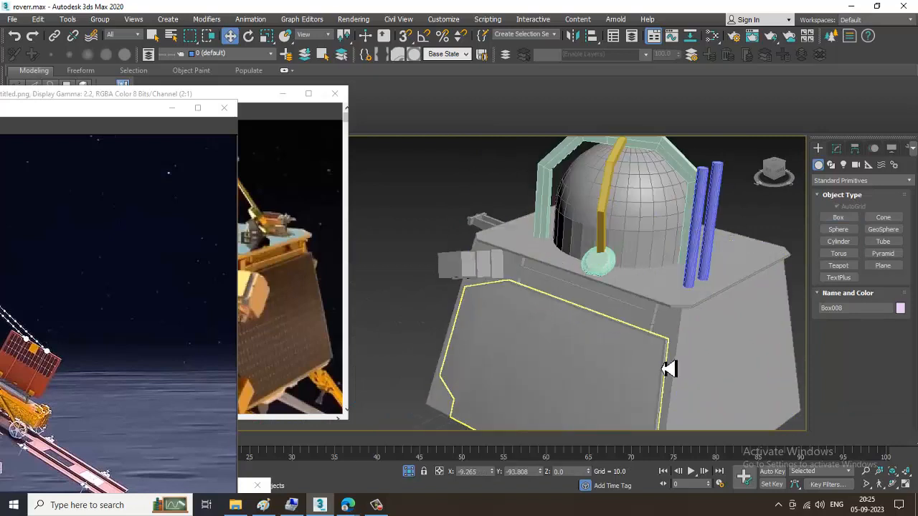
scroll(668, 368, down, 4)
drag(654, 363, 667, 199)
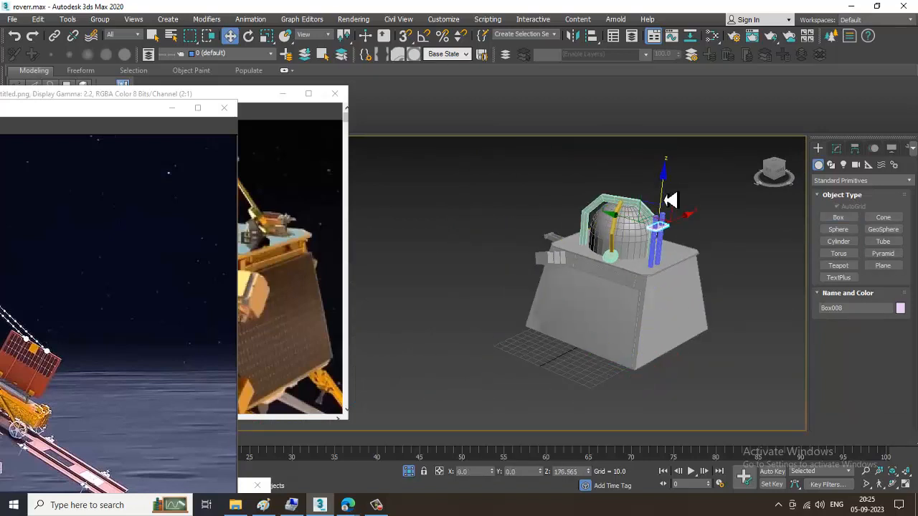
Step: Bring the rover-ramp reference image into view beside the model and enlarge it on the lander's mast
click(272, 183)
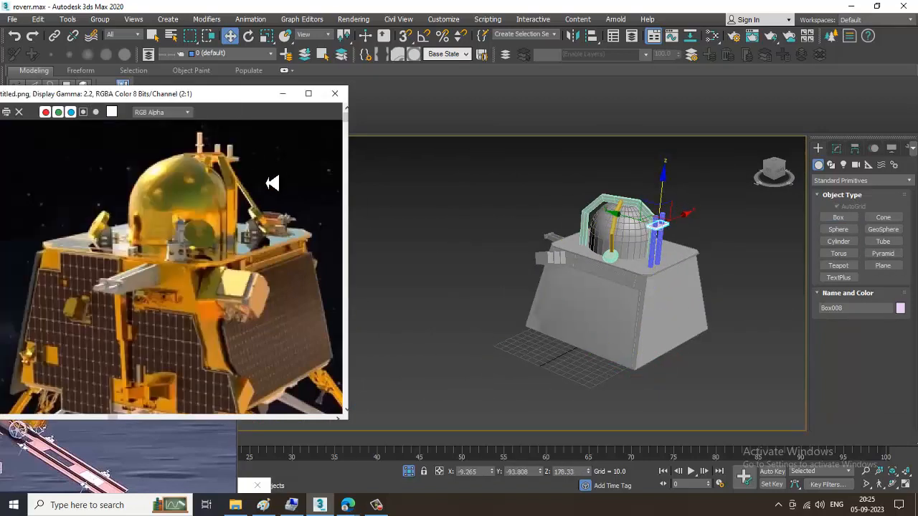
click(148, 446)
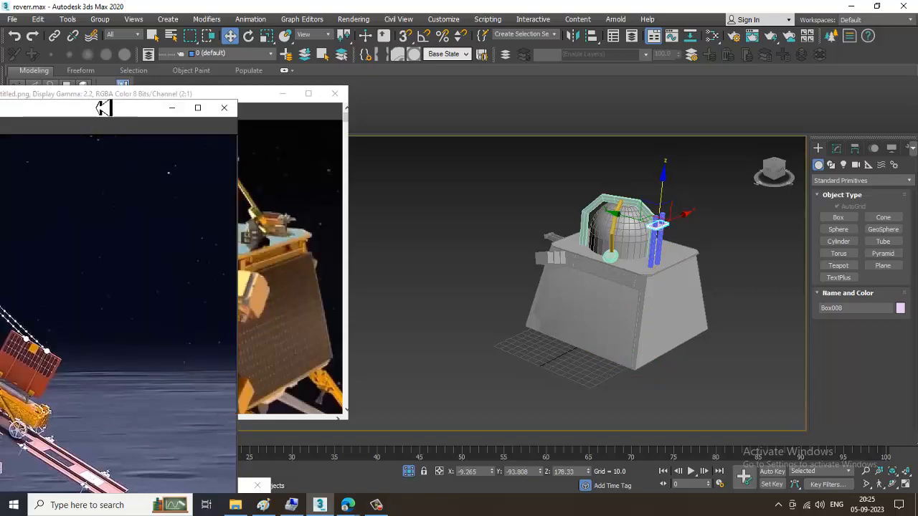
drag(100, 111, 271, 99)
scroll(174, 229, up, 2)
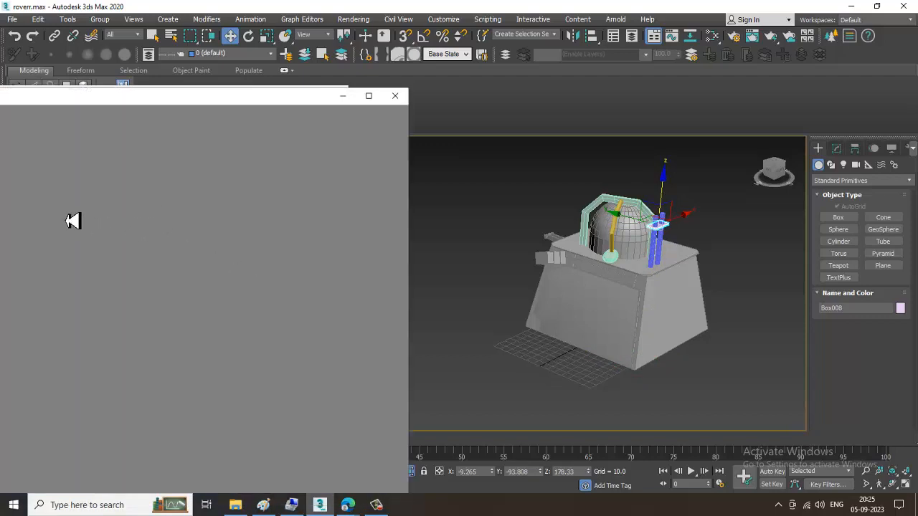
scroll(72, 215, up, 3)
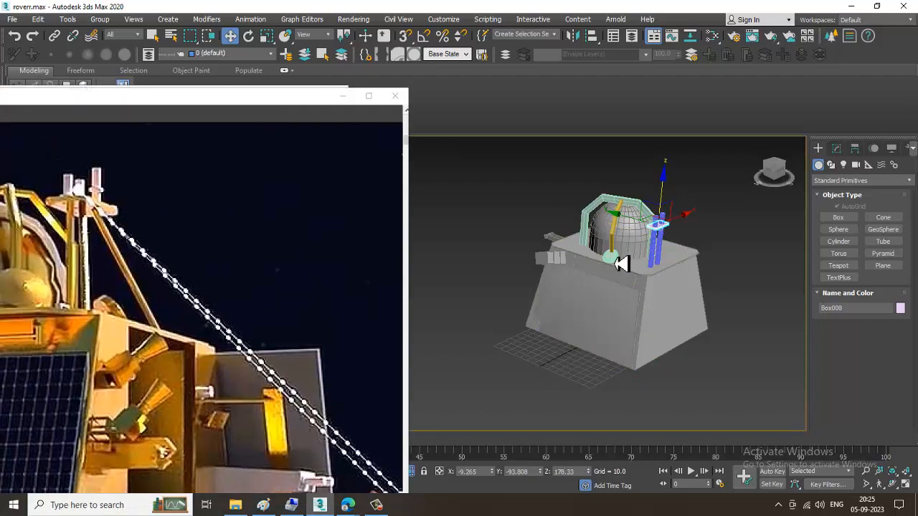
Step: Convert the mast plate to an Editable Poly
scroll(621, 264, up, 8)
right_click(586, 267)
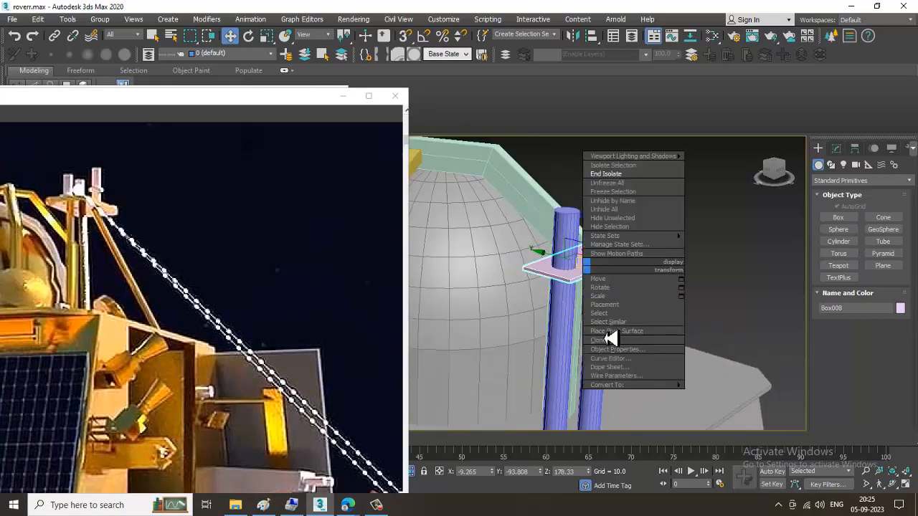
mouse_move(649, 384)
click(745, 393)
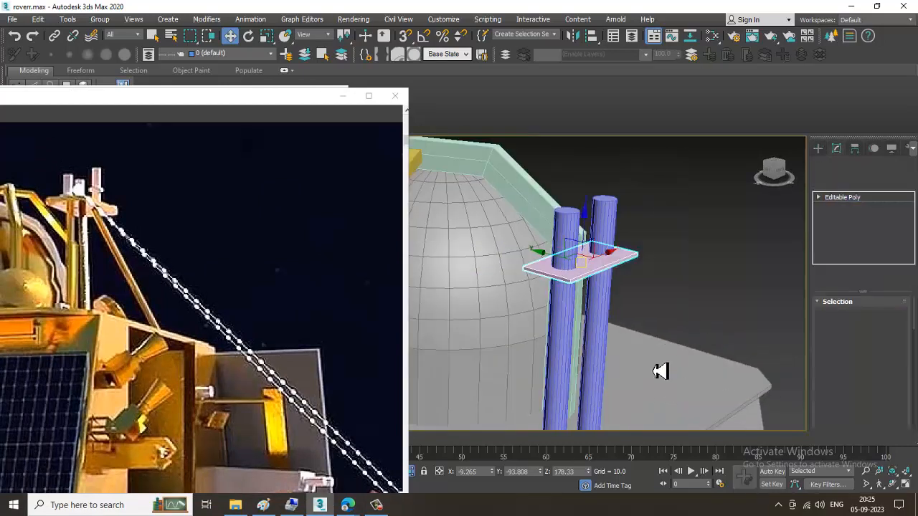
key(r)
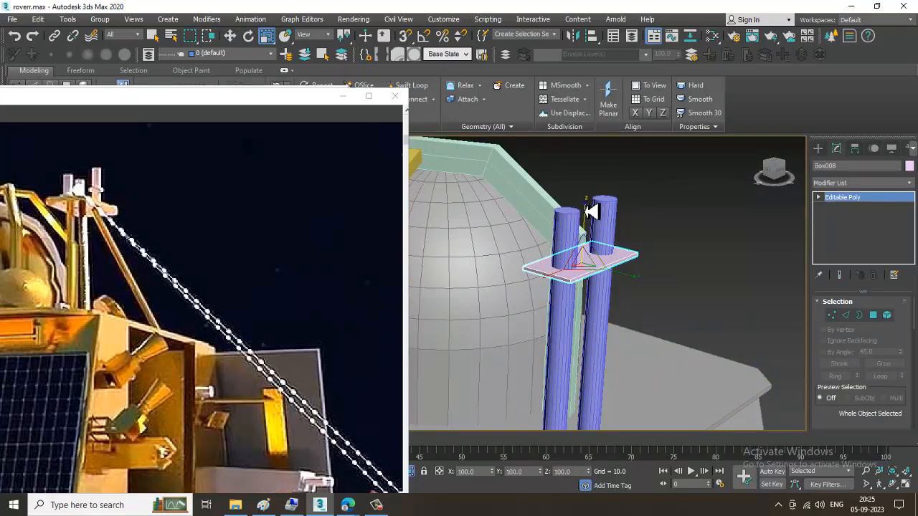
key(w)
alt+middle_drag(590, 210, 615, 228)
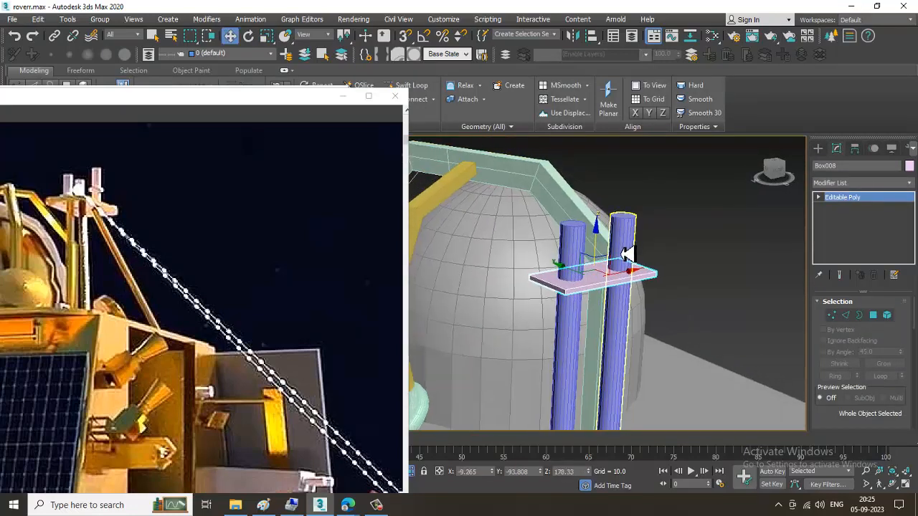
Step: Convert both mast posts together to Editable Poly
scroll(628, 269, up, 3)
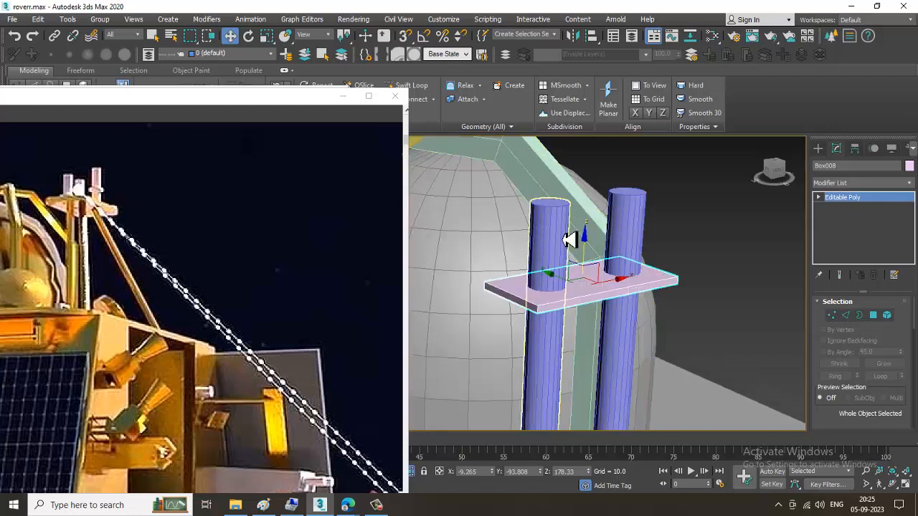
click(571, 250)
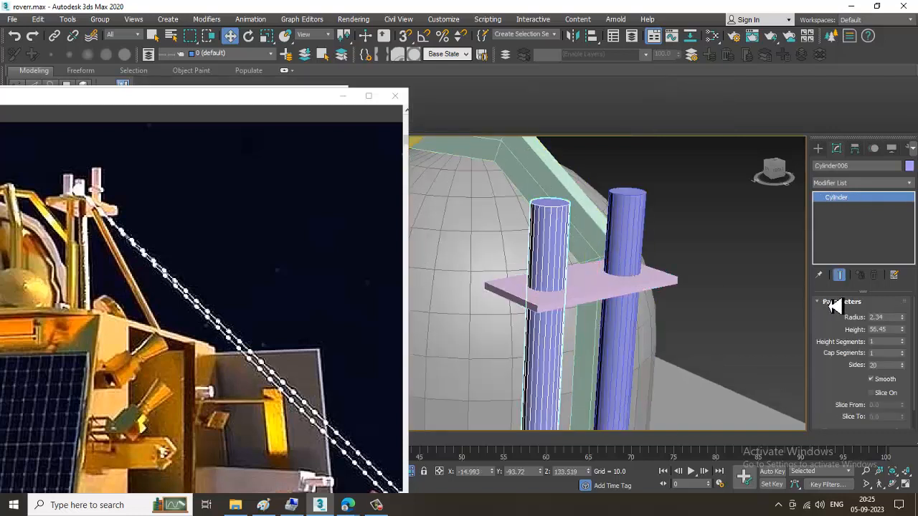
ctrl+click(636, 222)
right_click(631, 214)
mouse_move(681, 332)
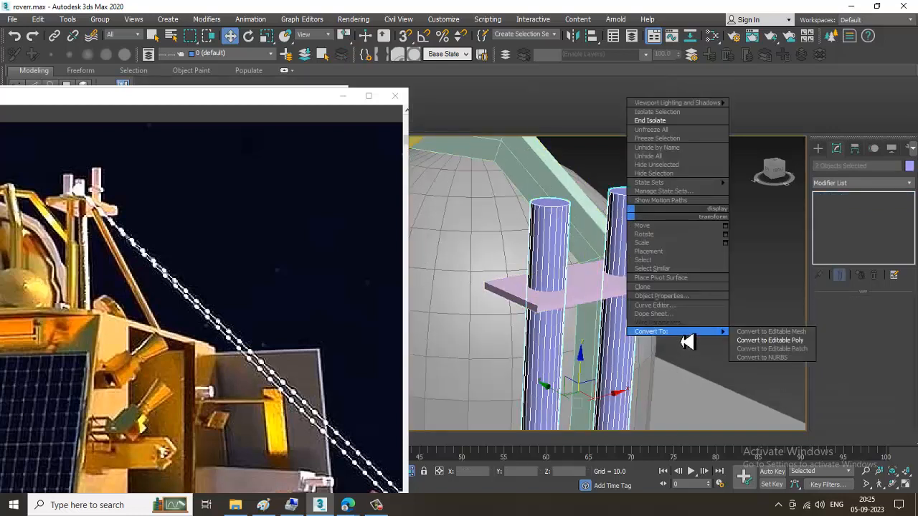
click(785, 342)
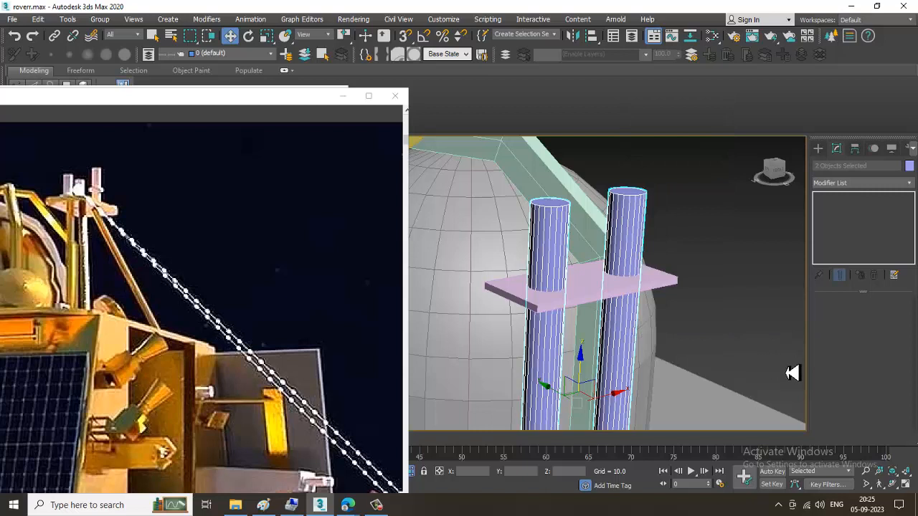
Step: Add edge loops with Swift Loop around the first post just beneath the plate to form a narrow band
click(560, 232)
click(411, 87)
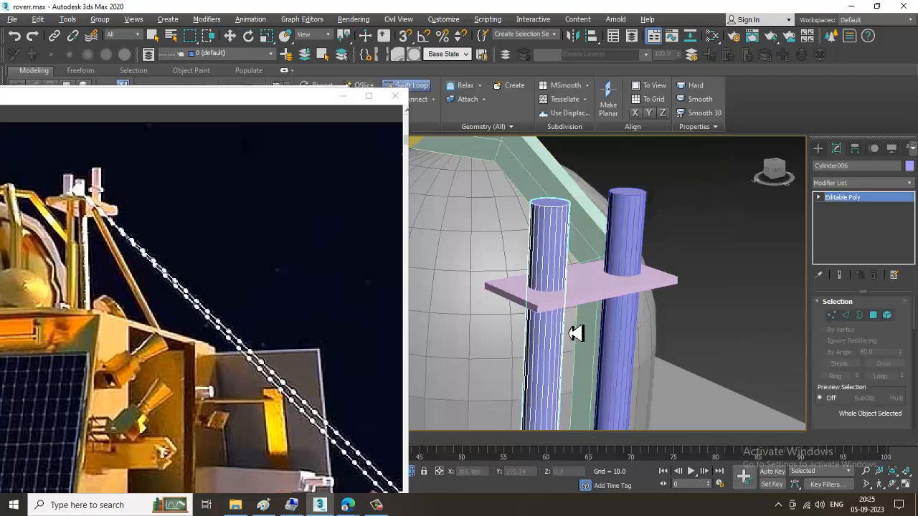
alt+middle_drag(576, 332, 548, 304)
key(w)
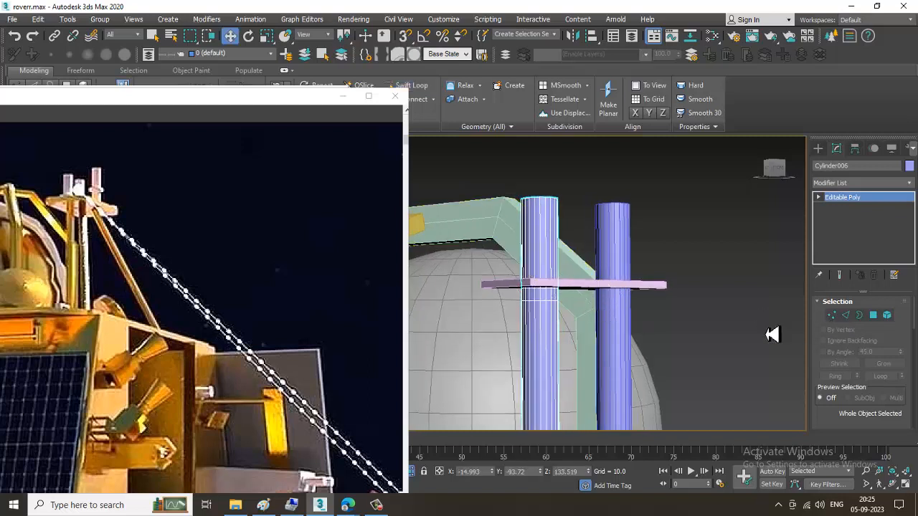
Step: Extrude the band of polygons below the plate outward by Local Normal to form a collar on the post
key(4)
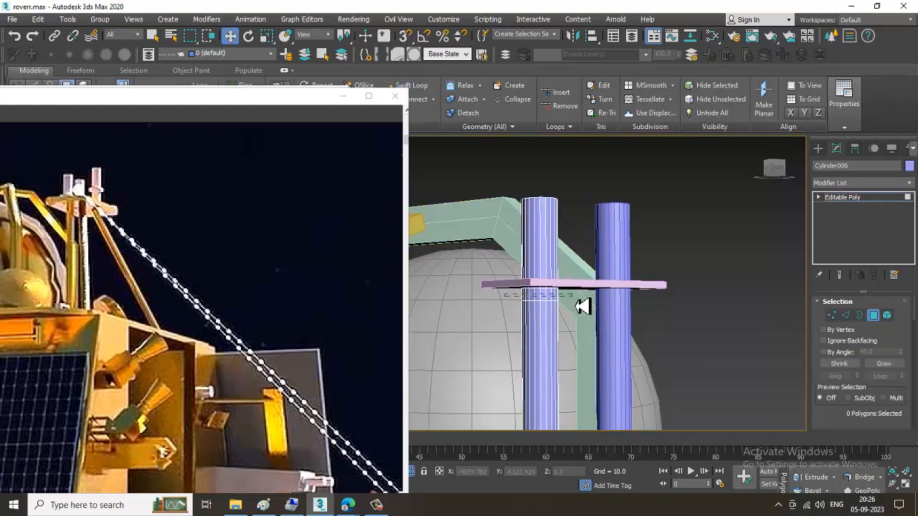
drag(582, 307, 582, 307)
scroll(836, 328, down, 3)
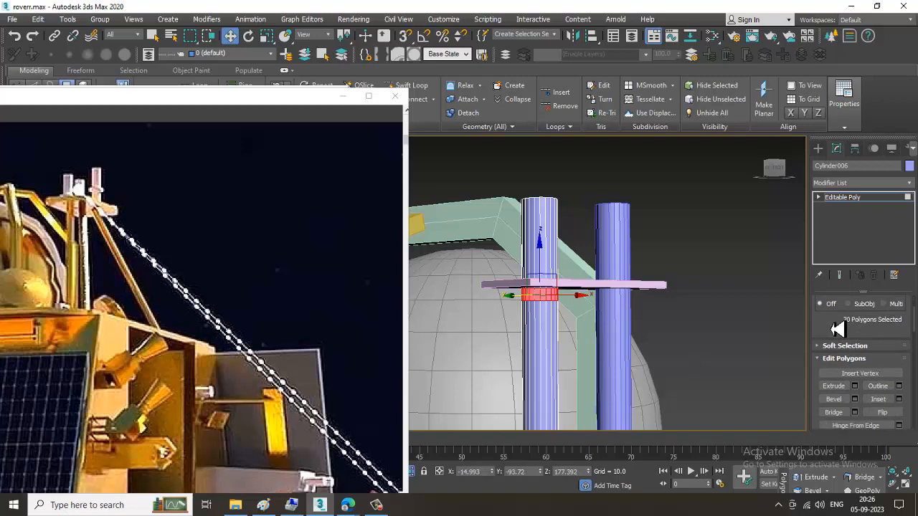
click(854, 386)
click(423, 291)
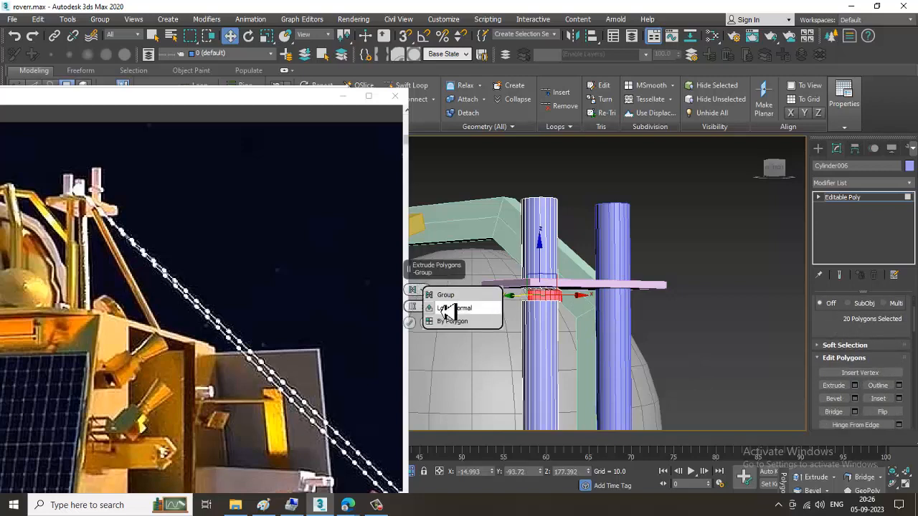
click(445, 309)
alt+middle_drag(522, 311, 518, 344)
drag(422, 309, 436, 363)
click(412, 340)
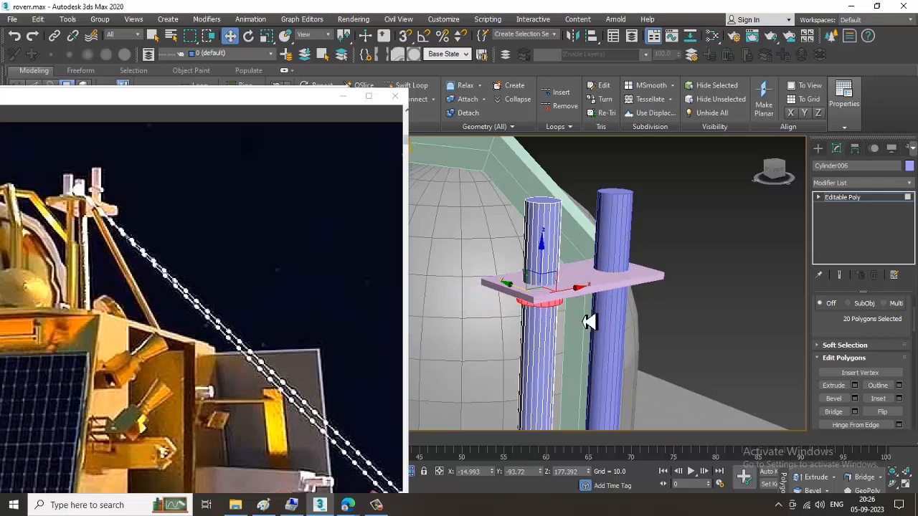
alt+middle_drag(588, 319, 670, 252)
click(802, 256)
click(857, 200)
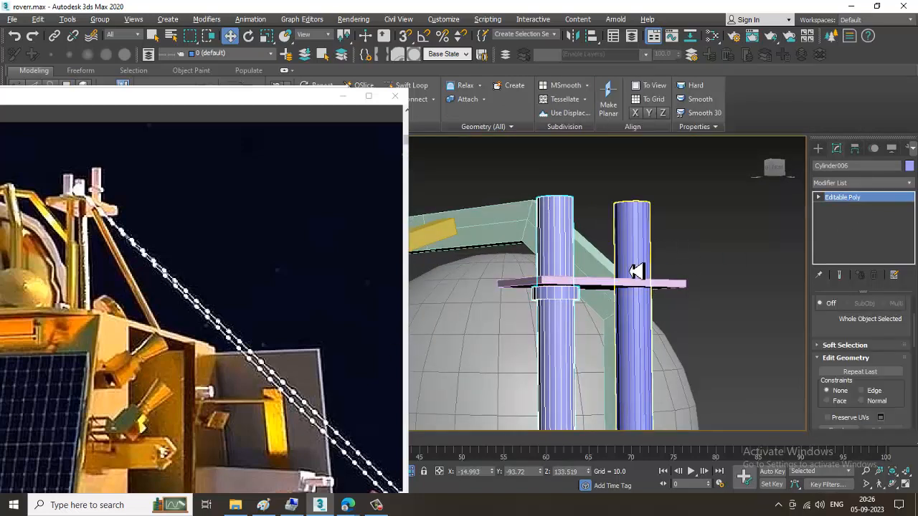
Step: Delete the plain second post and replace it with one independent copy of the collared post, about 12 units along X
click(636, 270)
key(Delete)
click(562, 254)
alt+middle_drag(630, 307, 554, 392)
scroll(534, 365, down, 4)
shift+drag(554, 392, 592, 392)
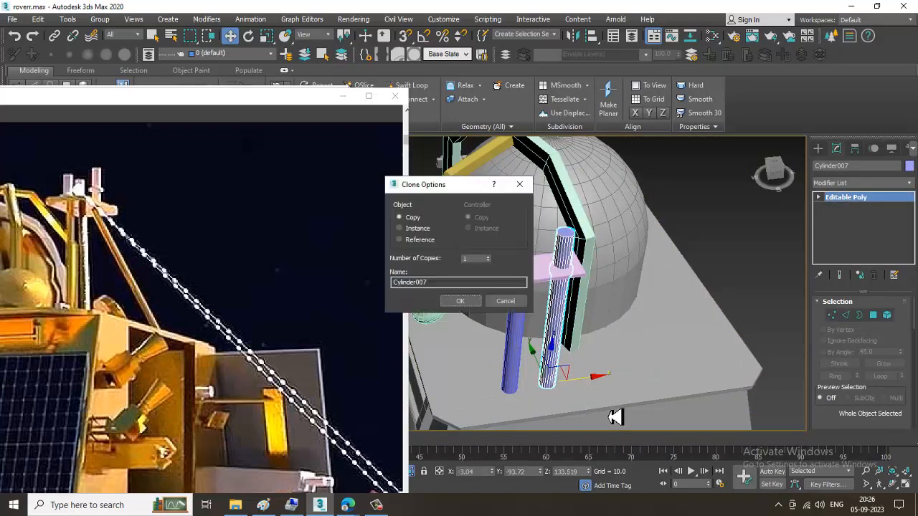
click(463, 302)
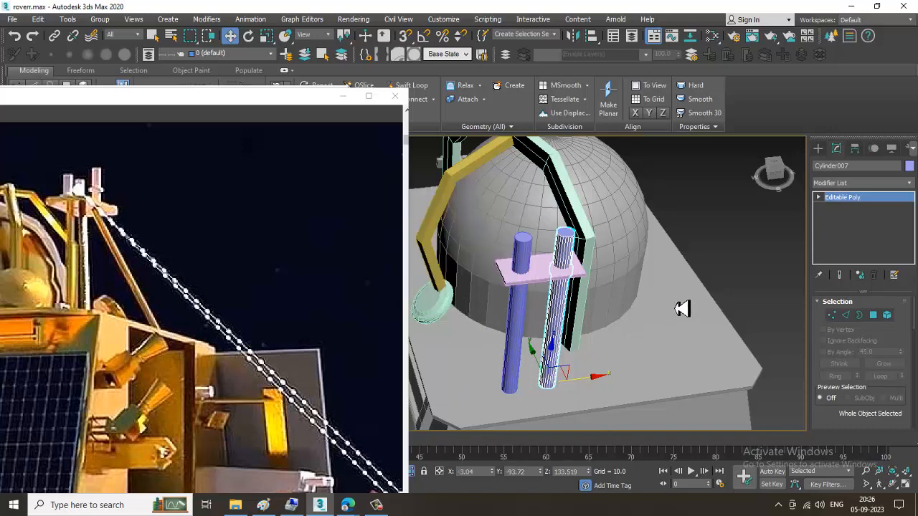
Step: Compare the finished mast with the rover-ramp reference image and minimize that image
scroll(681, 308, down, 4)
mouse_move(666, 307)
alt+middle_down()
mouse_move(621, 293)
mouse_move(636, 277)
alt+middle_up()
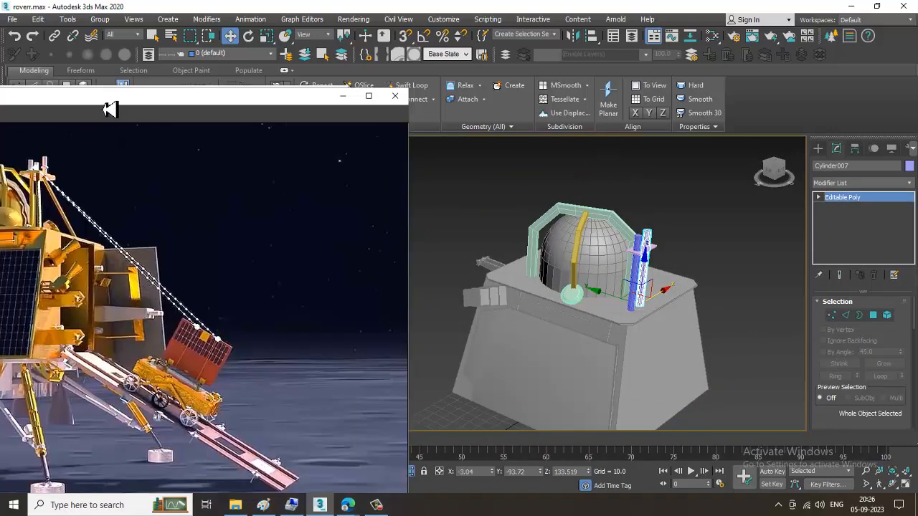
drag(109, 109, 264, 100)
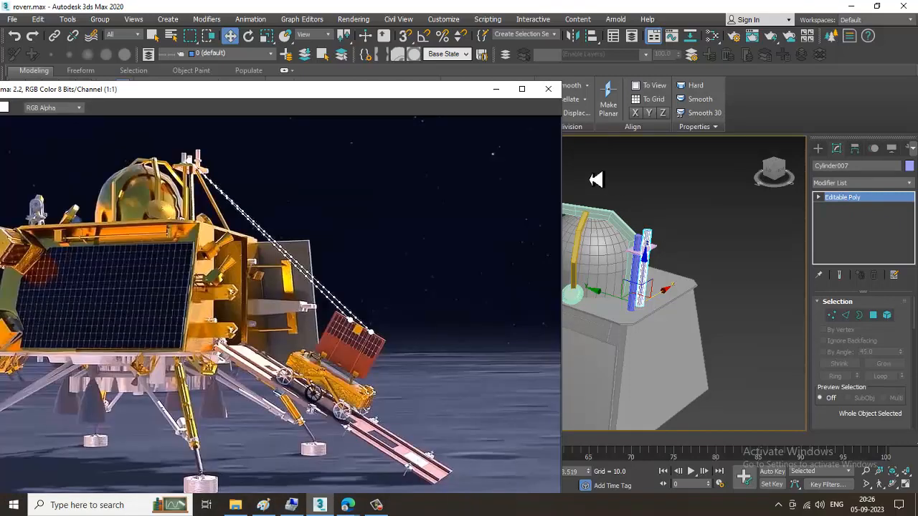
click(502, 92)
alt+middle_drag(602, 353, 590, 307)
scroll(596, 297, down, 3)
scroll(576, 316, up, 3)
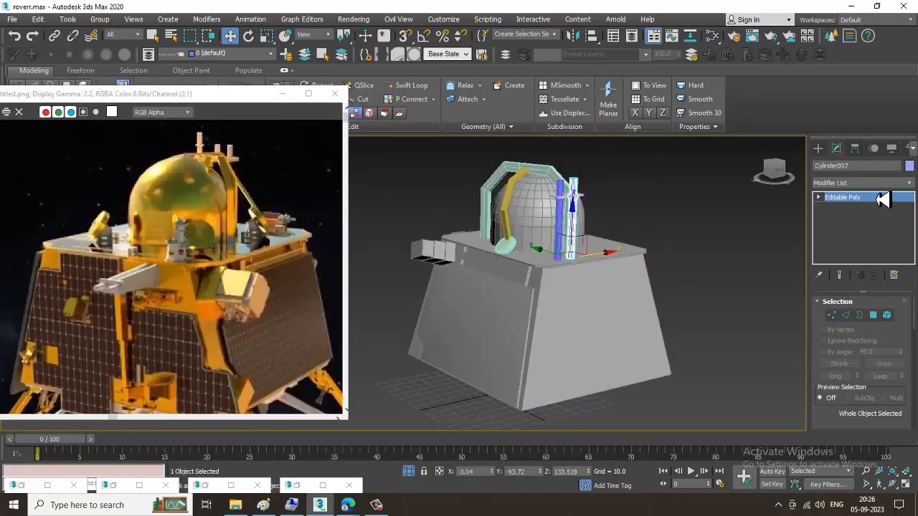
key(1)
click(909, 167)
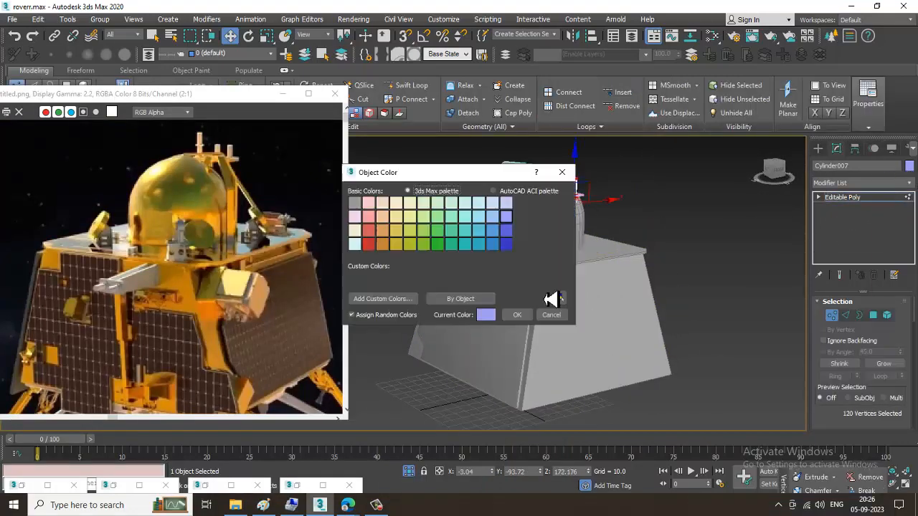
click(562, 318)
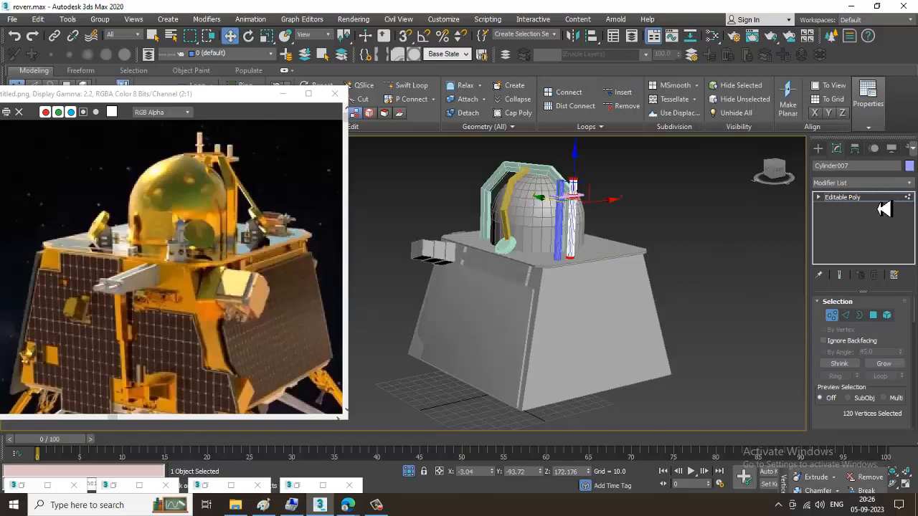
click(892, 203)
Step: Assign the same light grey object color to every object in the scene and clear the selection
key(ctrl+a)
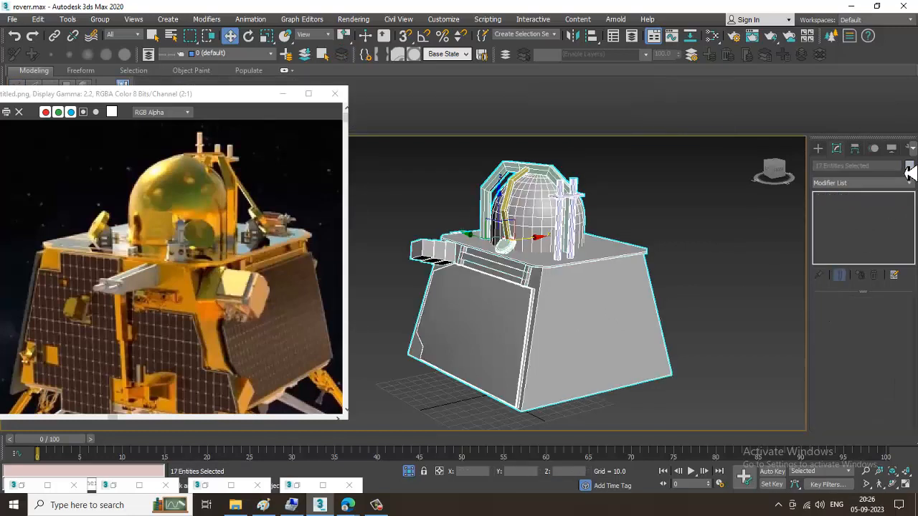
click(909, 166)
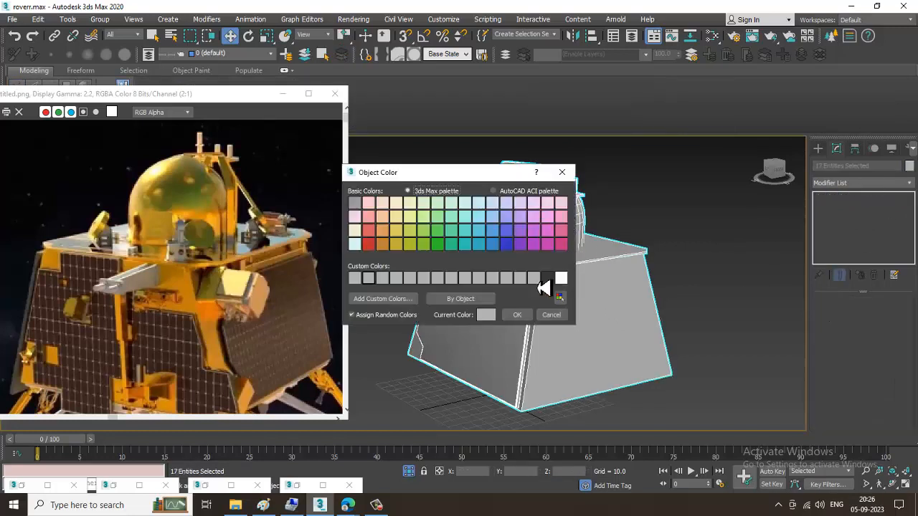
click(528, 320)
click(710, 267)
Step: Examine the lander model from its panel side against the full reference image, including the legs
alt+middle_drag(581, 316, 549, 355)
scroll(553, 347, up, 3)
middle_drag(535, 307, 569, 368)
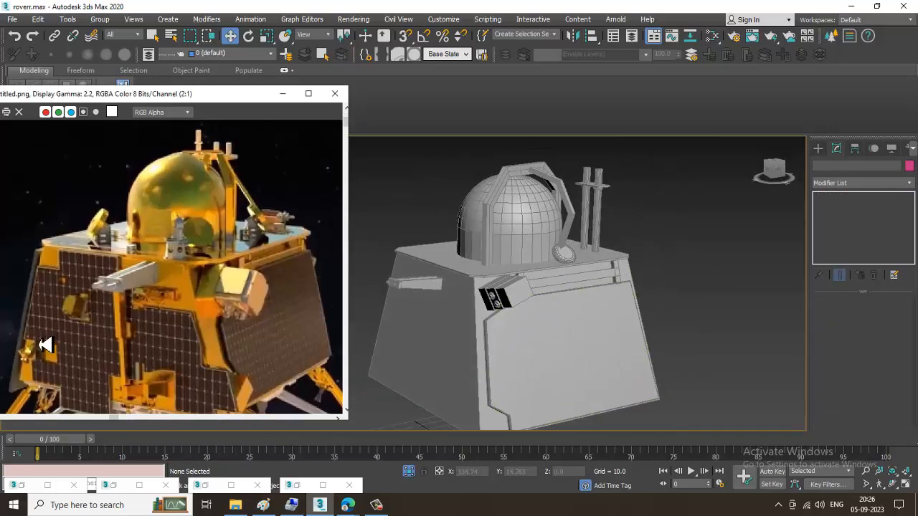
scroll(46, 344, down, 1)
scroll(549, 334, down, 3)
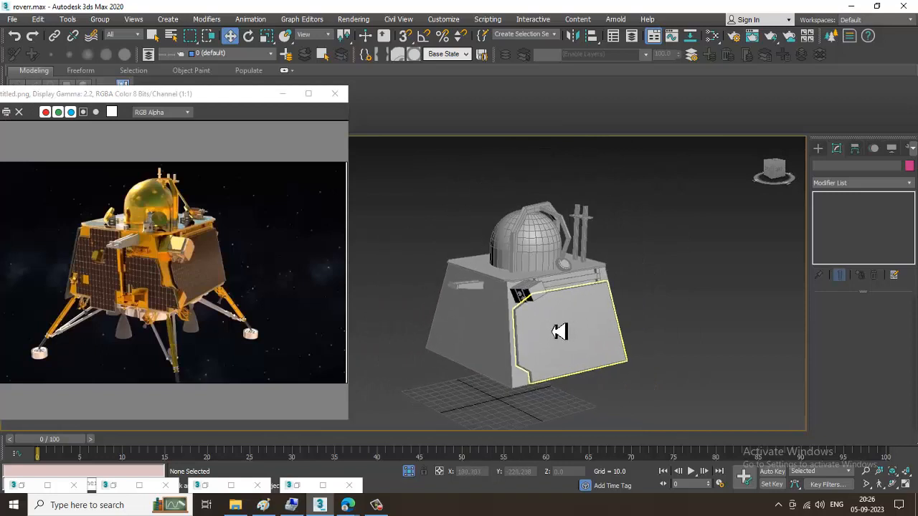